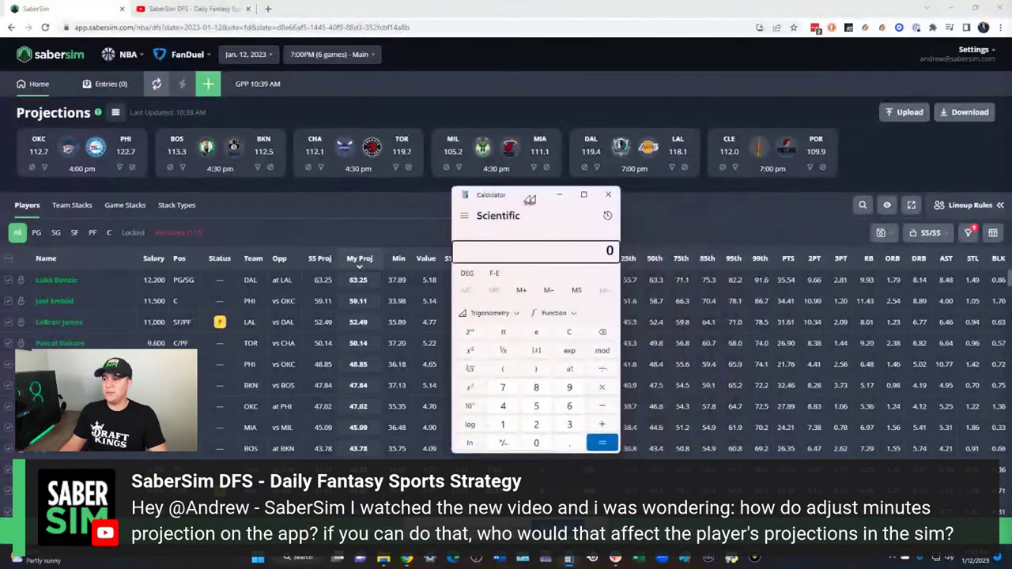
# Maximize Calculator and divide Luka Doncic's projection by his projected minutes: 63.25 ÷ 37.89.
pyautogui.moveTo(531, 196); pyautogui.dragTo(473, 113)
pyautogui.click(528, 111)
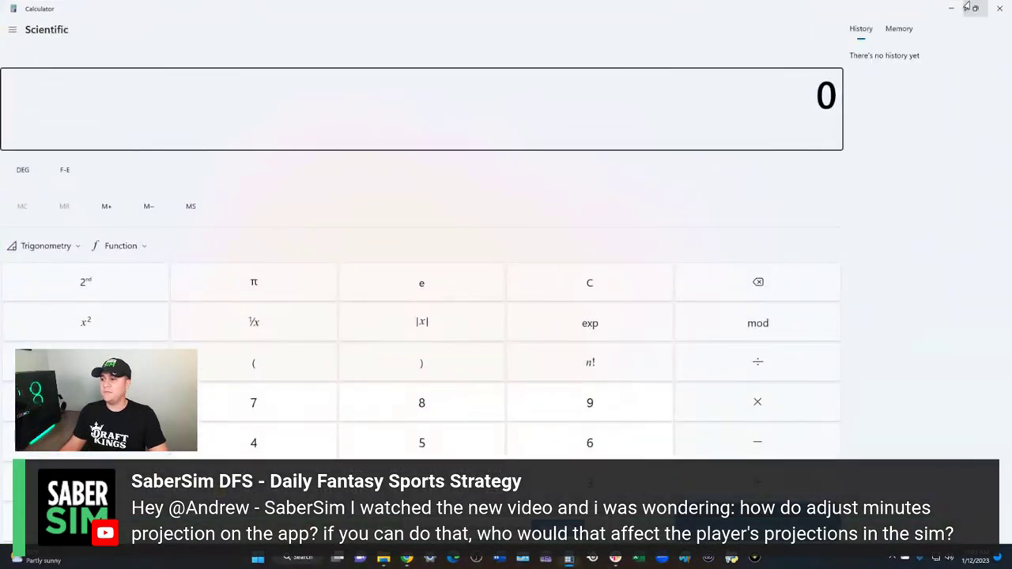
pyautogui.moveTo(967, 7)
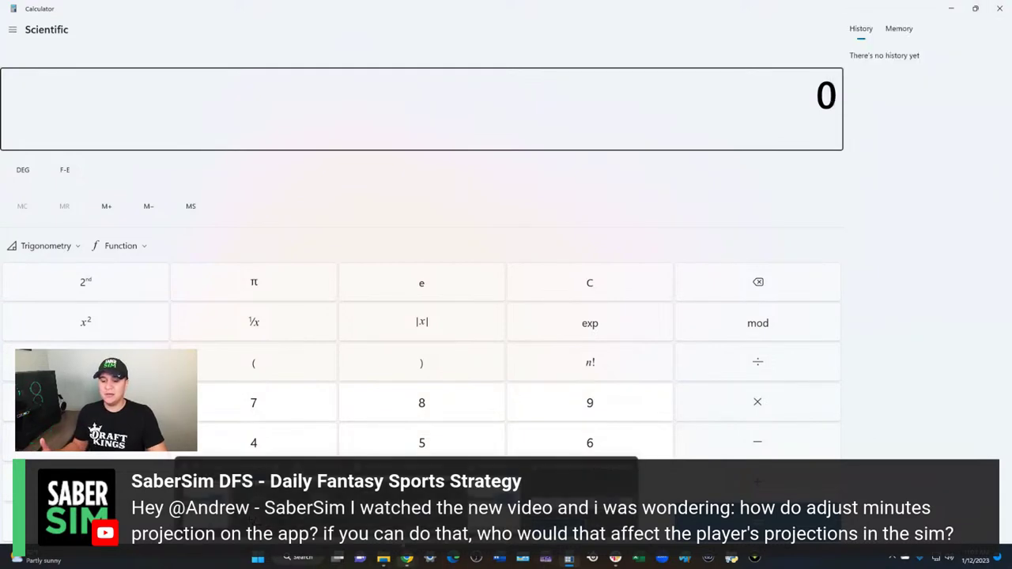
pyautogui.hotkey('alt', 'Tab')
pyautogui.hotkey('alt', 'Tab')
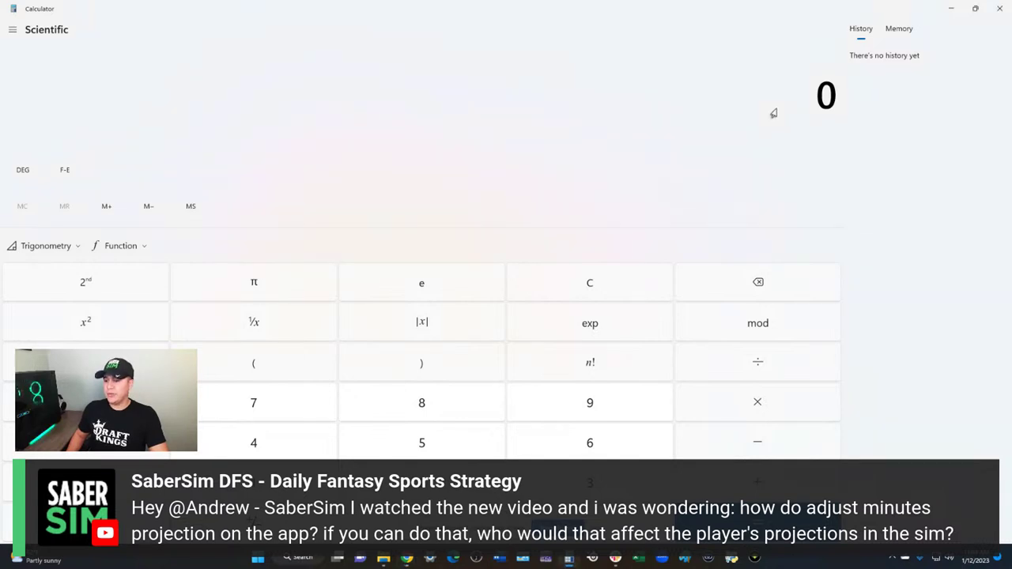
pyautogui.write('63.25')
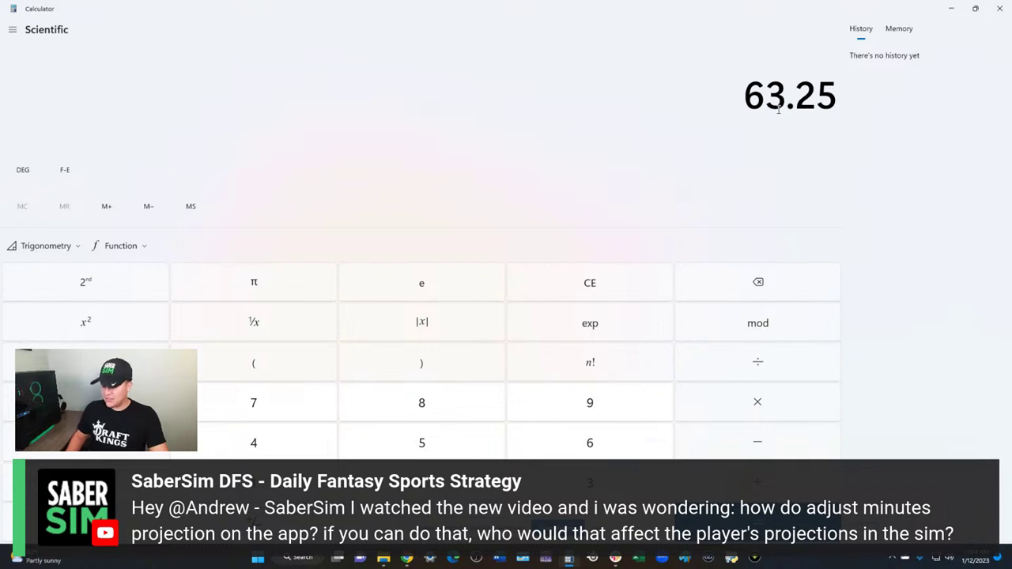
pyautogui.press('/')
pyautogui.write('378')
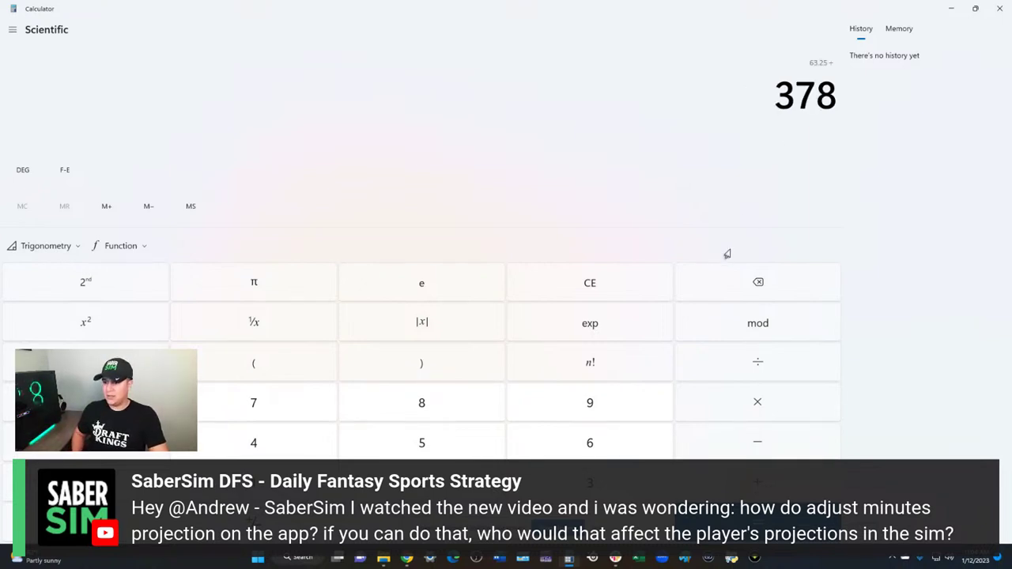
pyautogui.click(722, 287)
pyautogui.write('.89')
pyautogui.press('Return')
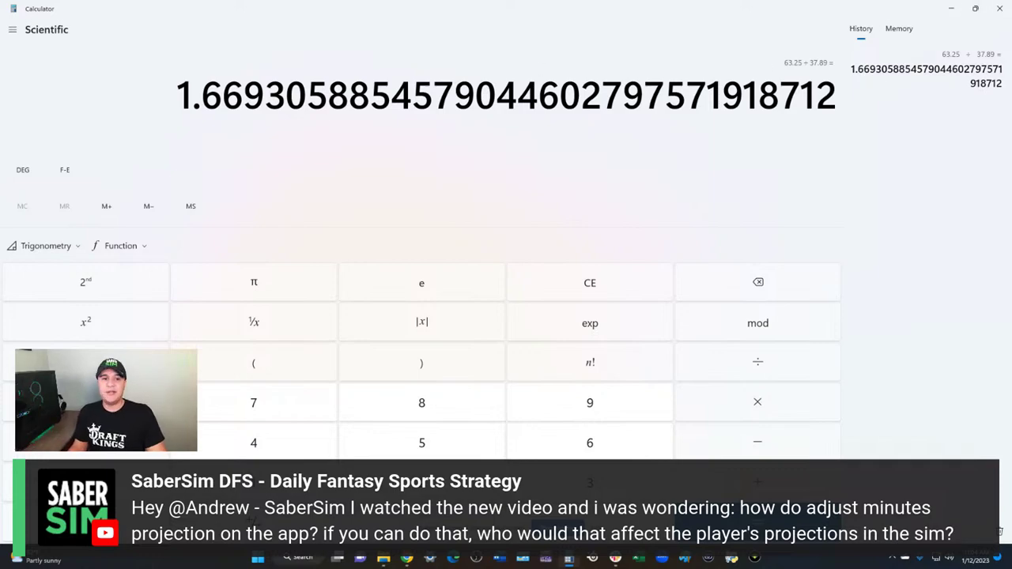
# Check the projections table in SaberSim and calculate a 40-minute projection in Calculator as 1.67 × 40.
pyautogui.hotkey('alt', 'Tab')
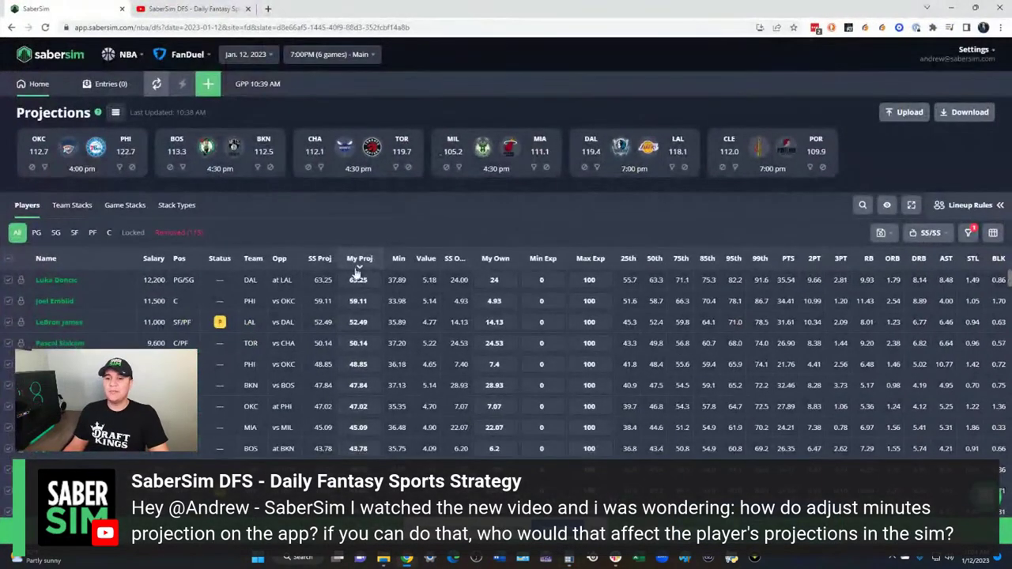
pyautogui.click(358, 267)
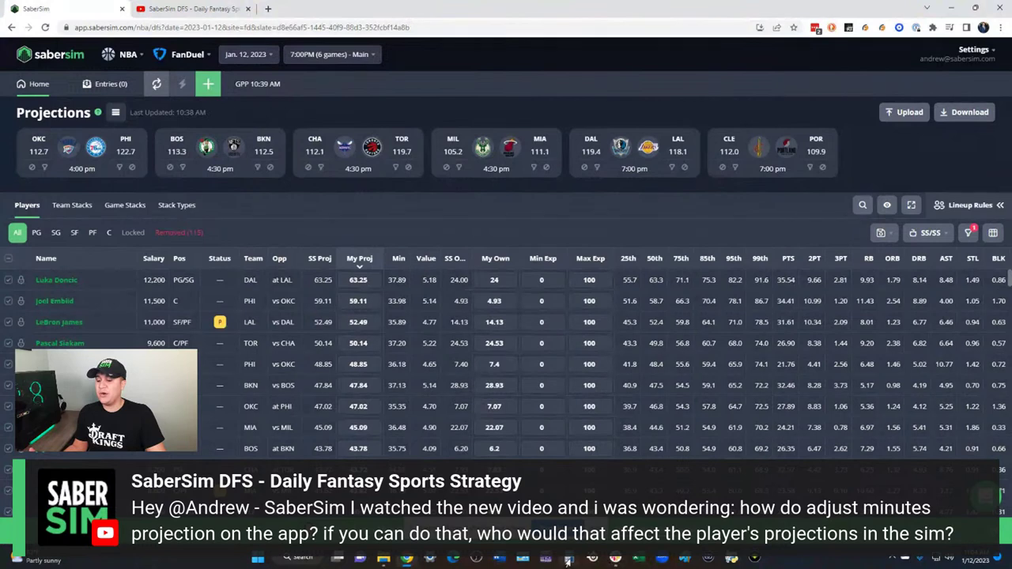
pyautogui.moveTo(567, 560)
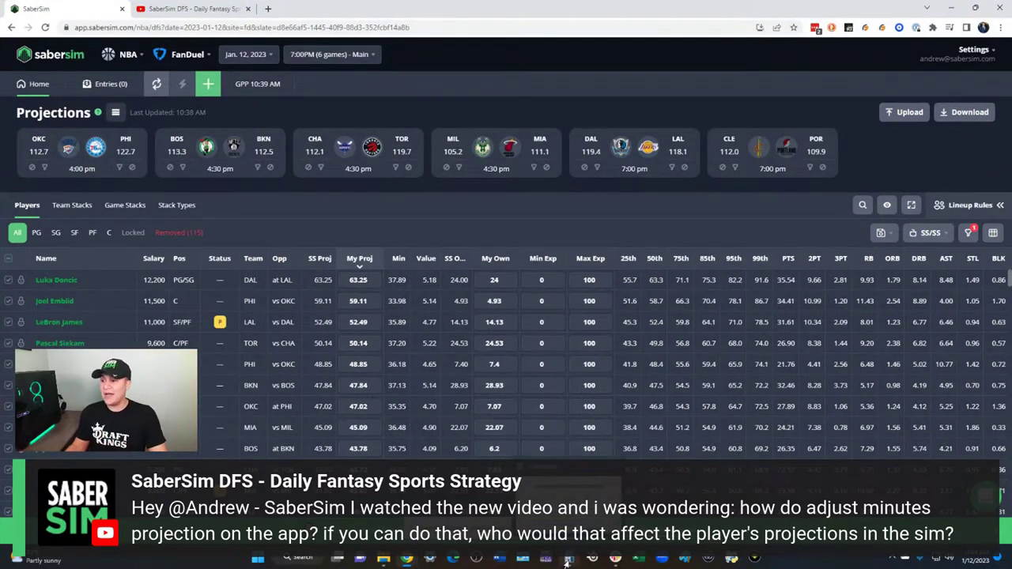
pyautogui.click(567, 559)
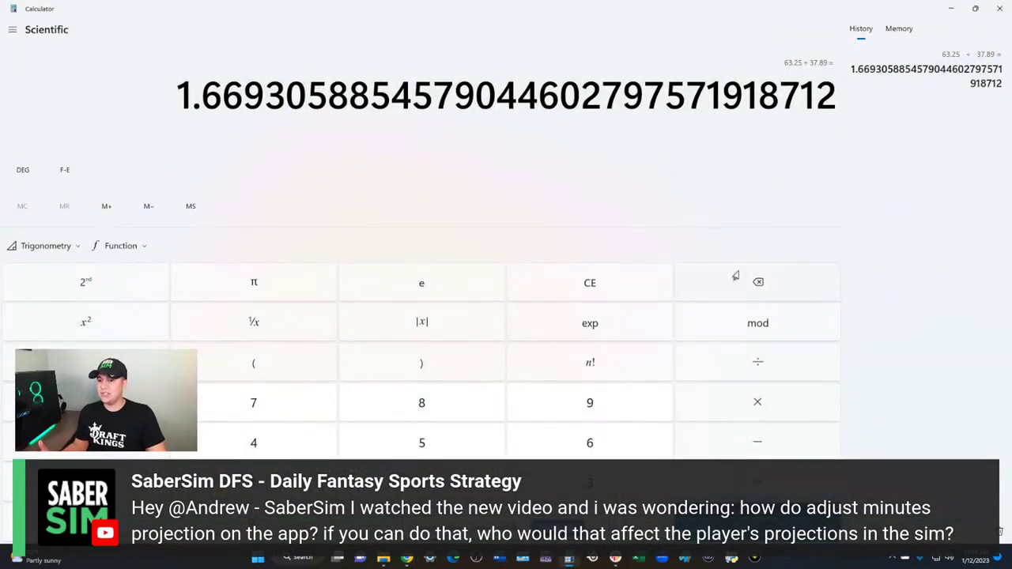
pyautogui.click(719, 296)
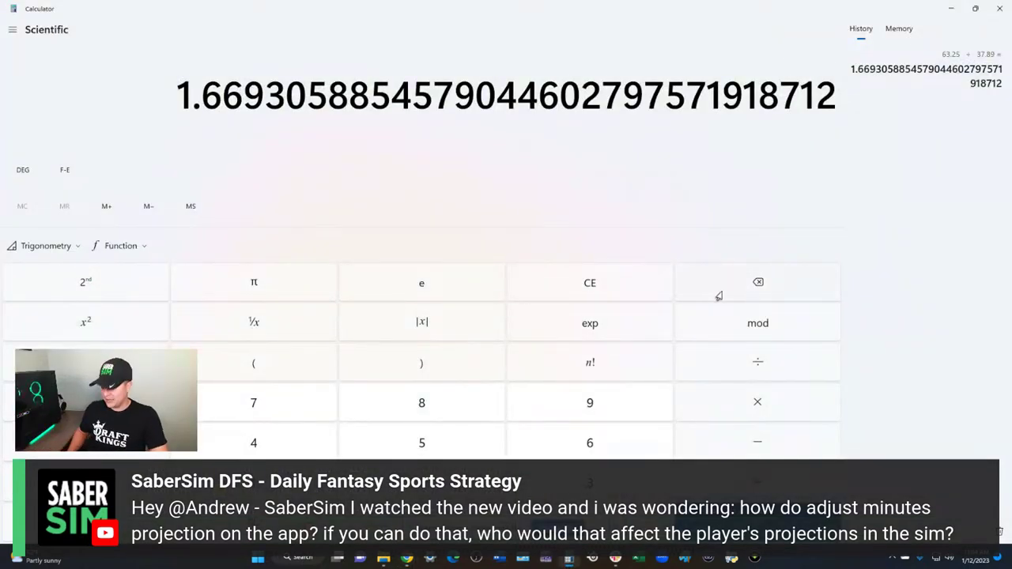
pyautogui.write('1.67')
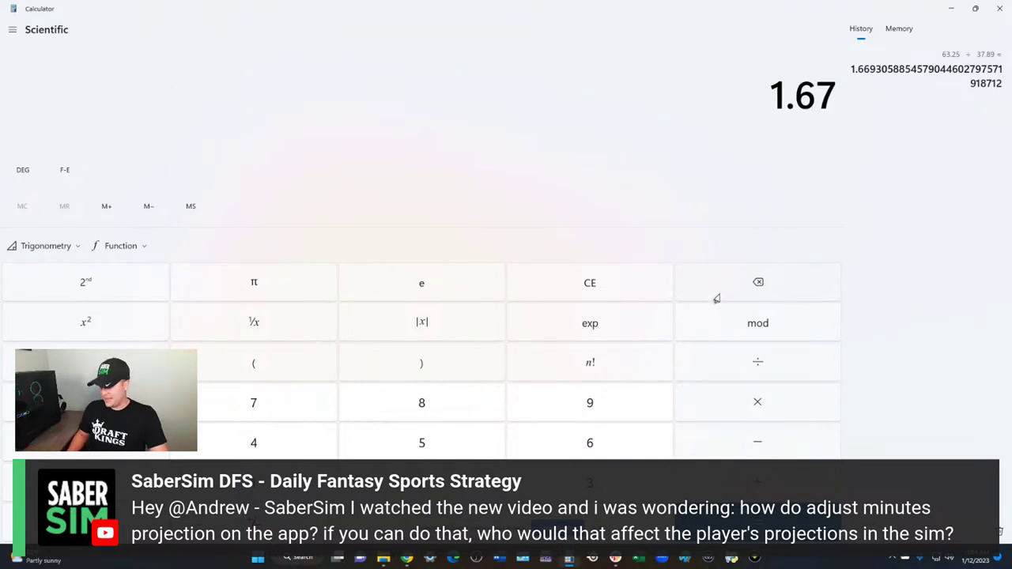
pyautogui.write('*40')
pyautogui.press('Return')
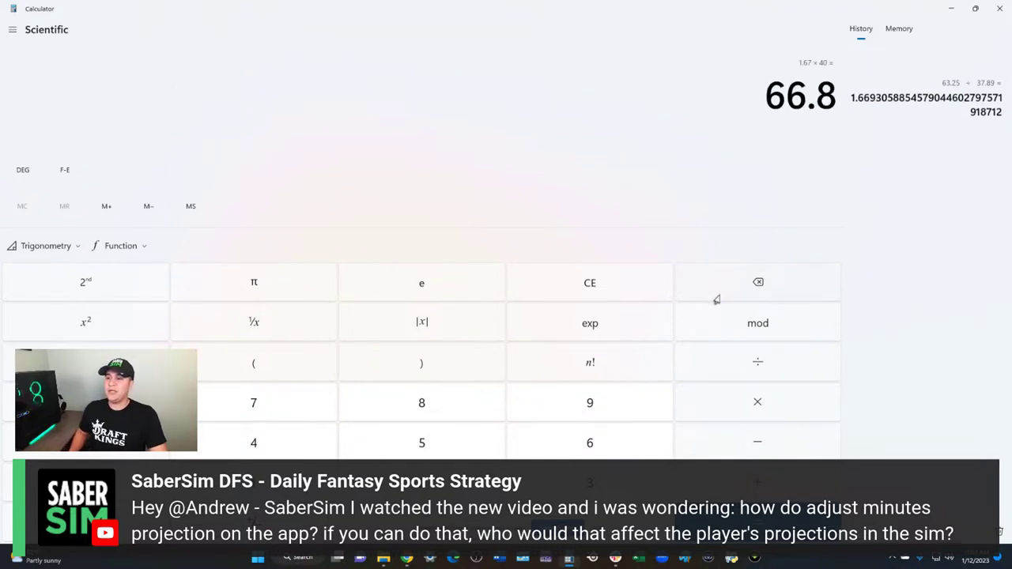
# Switch back to SaberSim, set Luka Doncic's My Proj to 66.8, and reset it to the default.
pyautogui.click(951, 8)
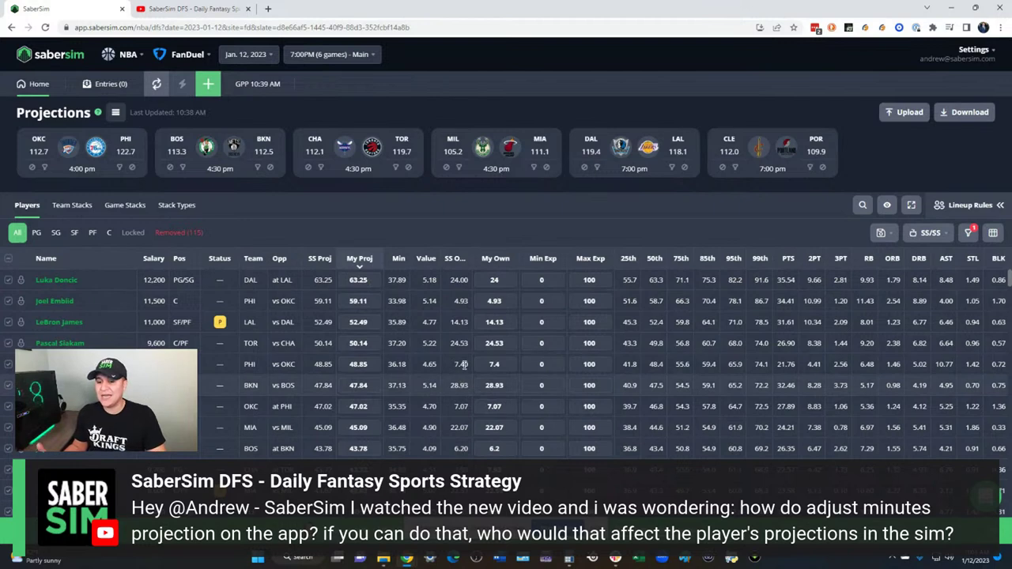
pyautogui.press('Escape')
pyautogui.click(371, 280)
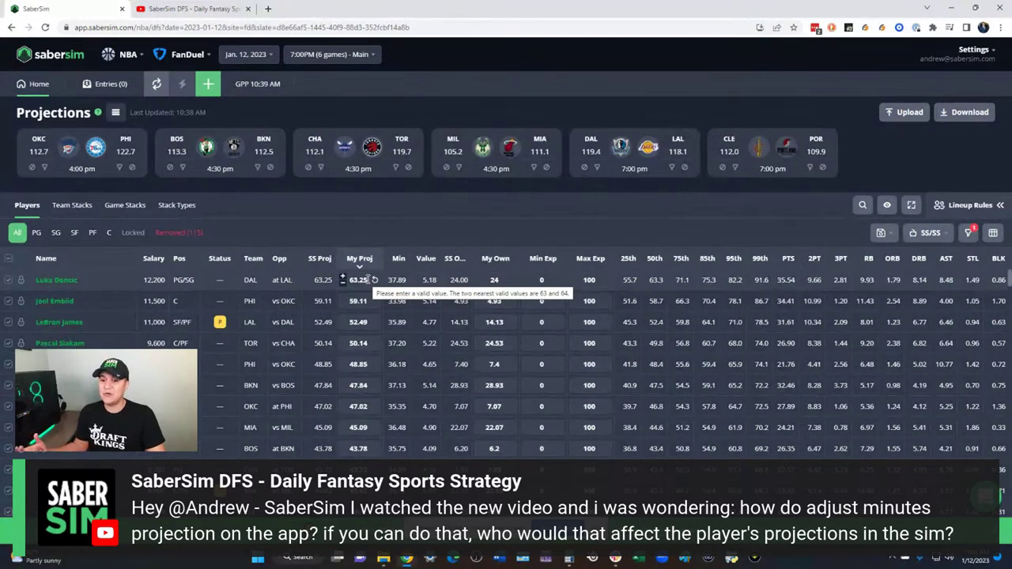
pyautogui.press('BackSpace')
pyautogui.press('BackSpace')
pyautogui.press('BackSpace')
pyautogui.press('BackSpace')
pyautogui.press('BackSpace')
pyautogui.write('66.8')
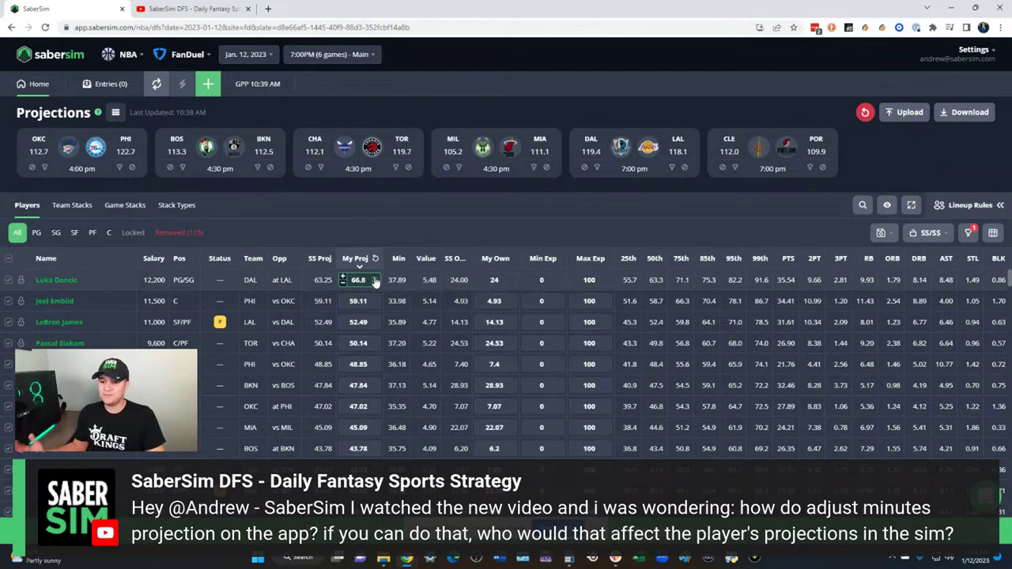
pyautogui.click(375, 280)
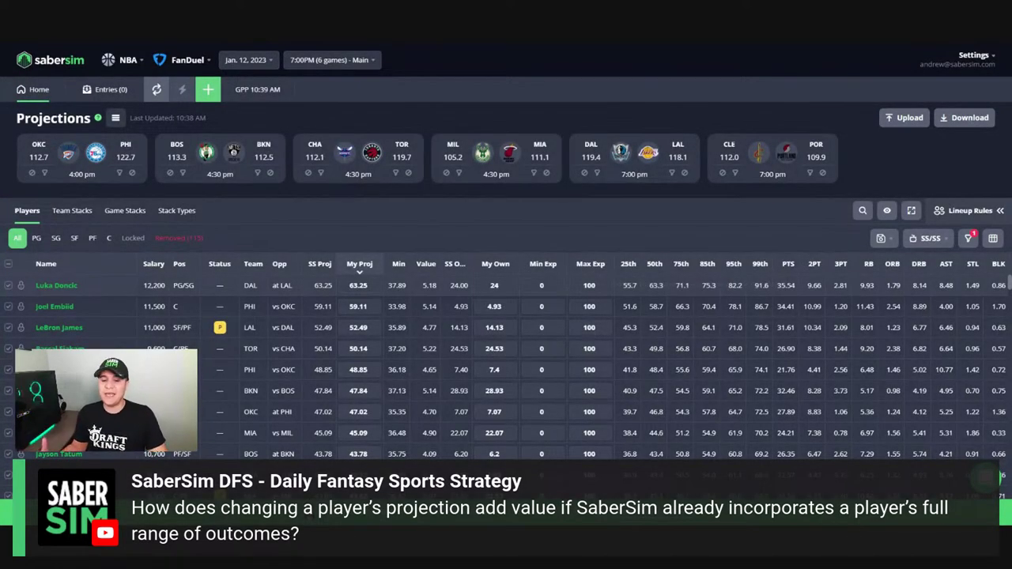
# Enter 66.8 again as Luka Doncic's custom projection.
pyautogui.click(358, 285)
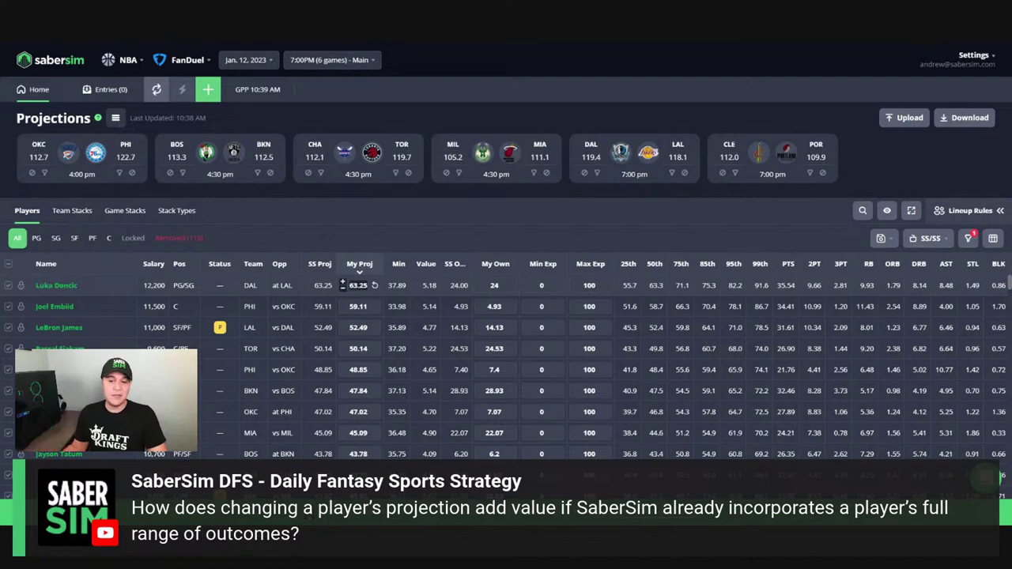
pyautogui.write('66')
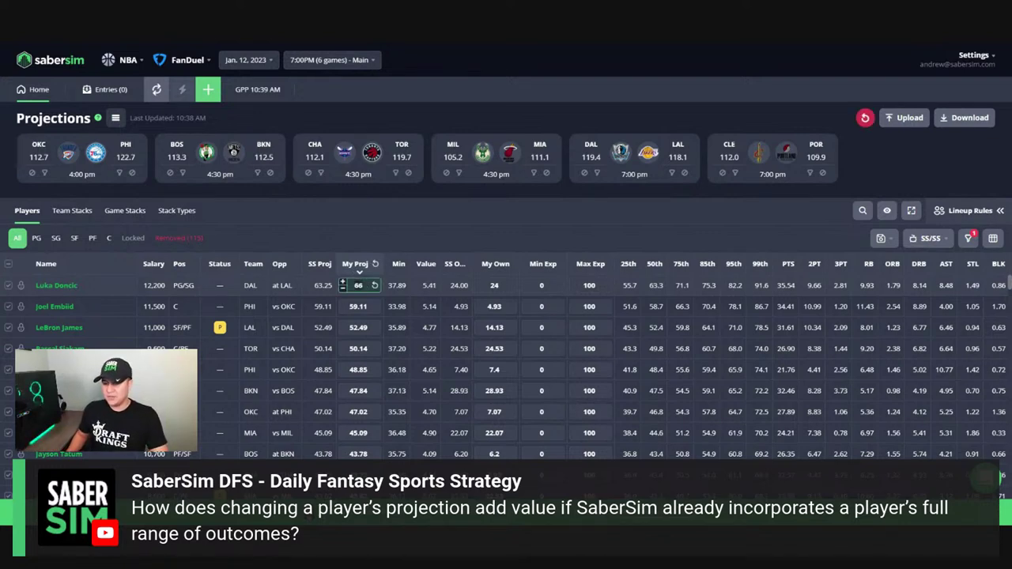
pyautogui.write('.8')
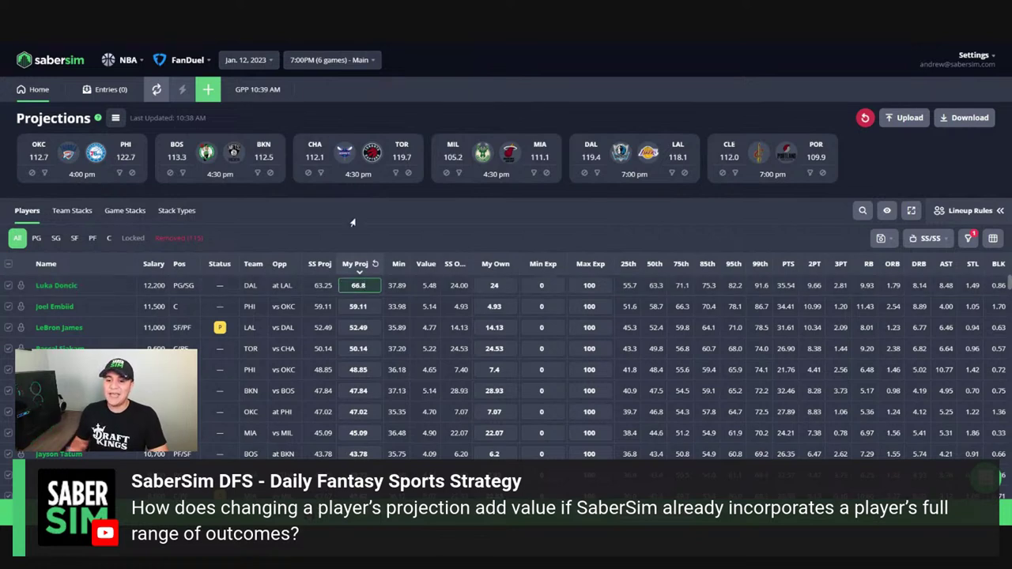
pyautogui.press('Return')
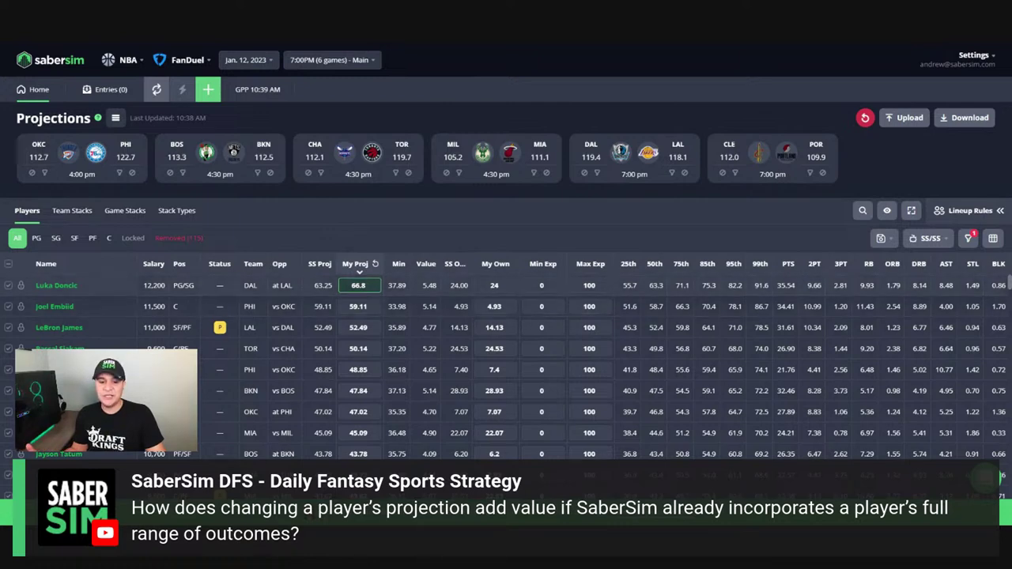
# Examine Luka Doncic's fantasy point distribution and his upper percentile values in the players table.
pyautogui.click(72, 287)
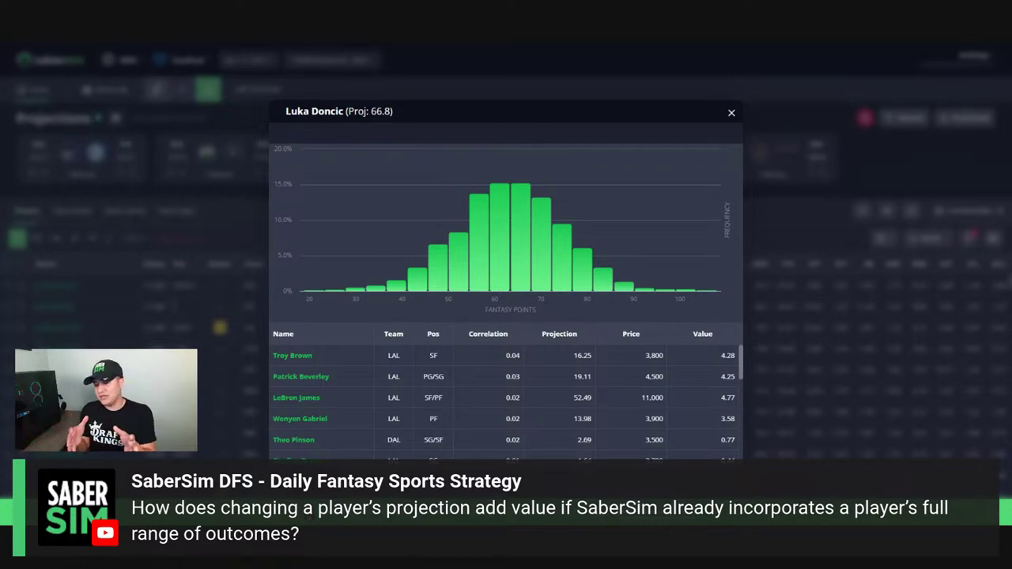
pyautogui.click(789, 219)
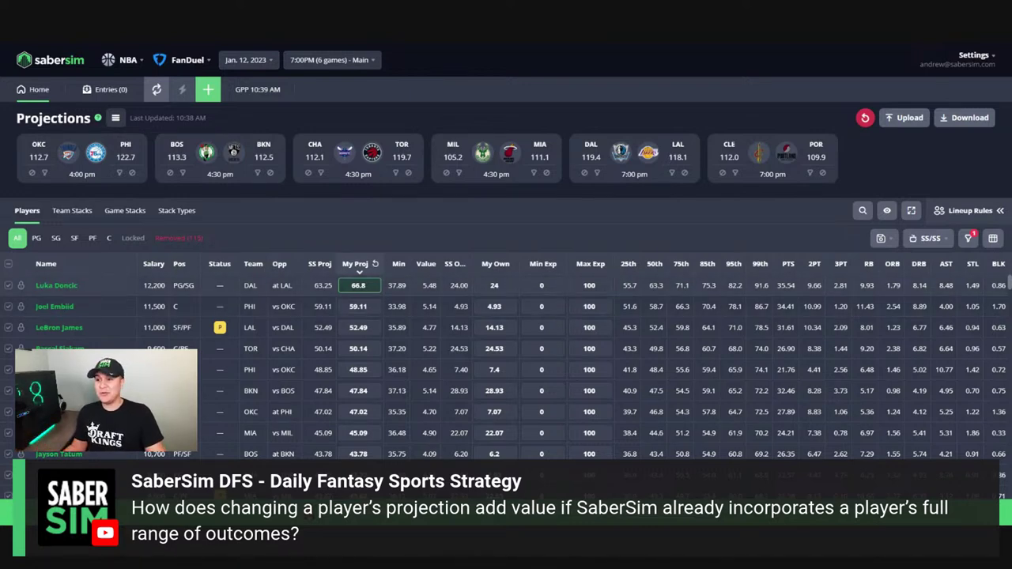
pyautogui.moveTo(756, 286); pyautogui.dragTo(785, 285)
pyautogui.click(773, 231)
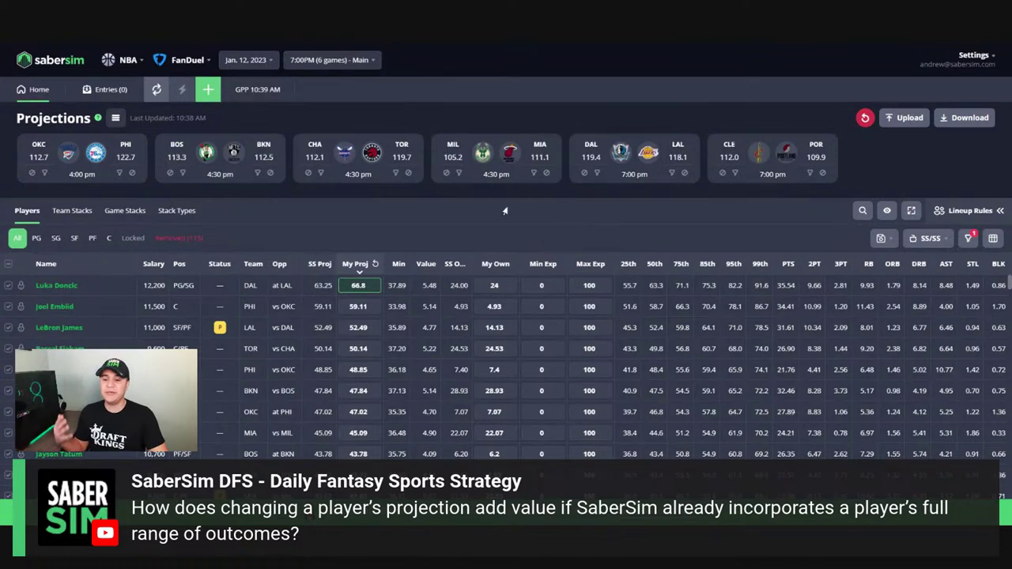
# Reset Luka Doncic's custom projection, set the Dallas team total to 130.0 and apply the change to the games.
pyautogui.moveTo(360, 285)
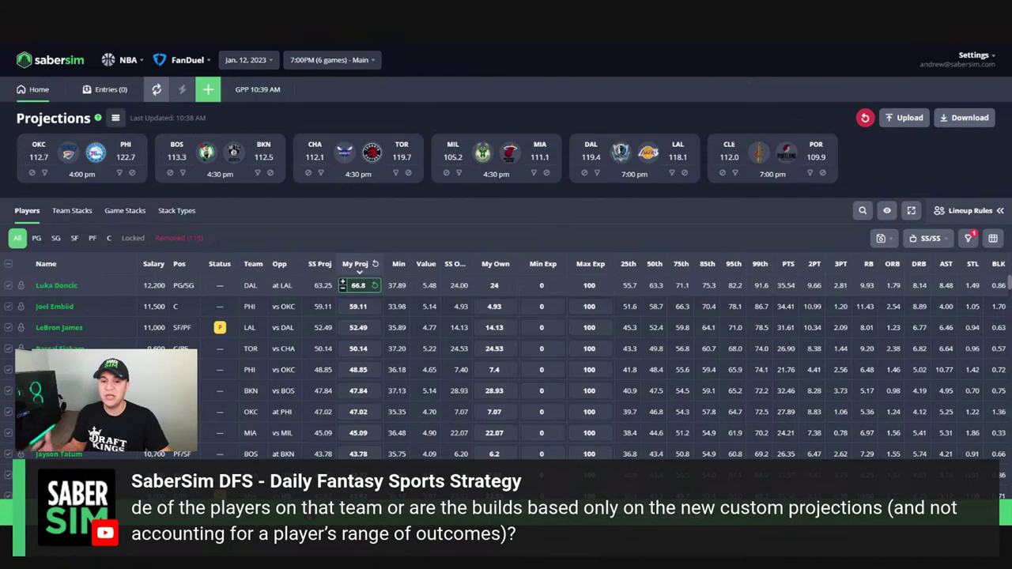
pyautogui.click(375, 285)
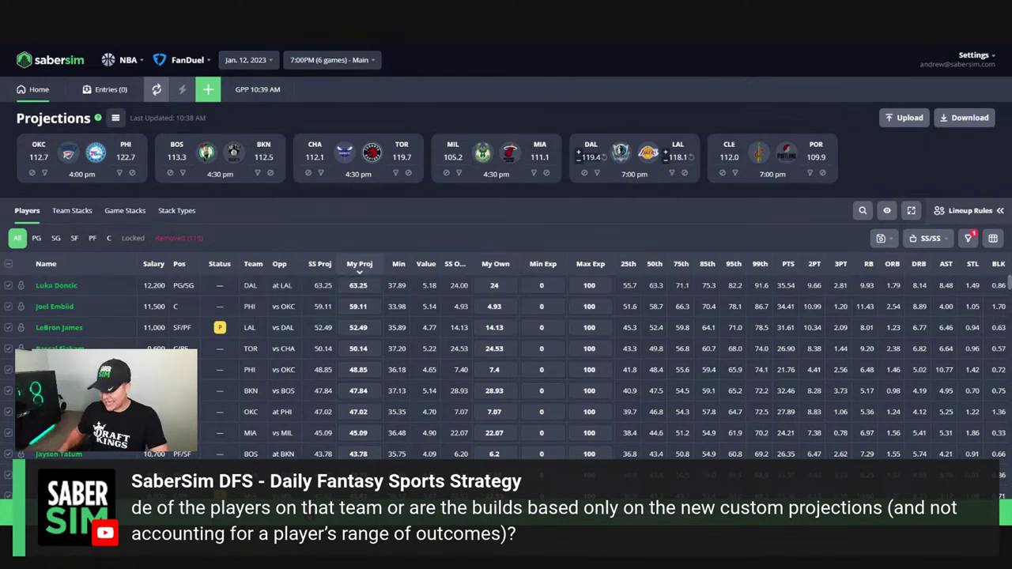
pyautogui.click(579, 154)
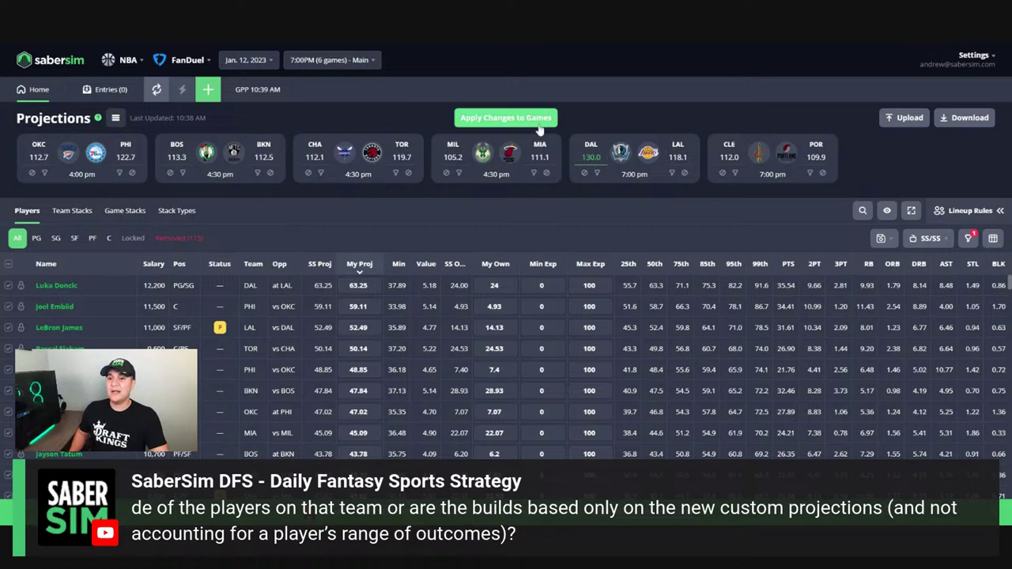
pyautogui.click(537, 120)
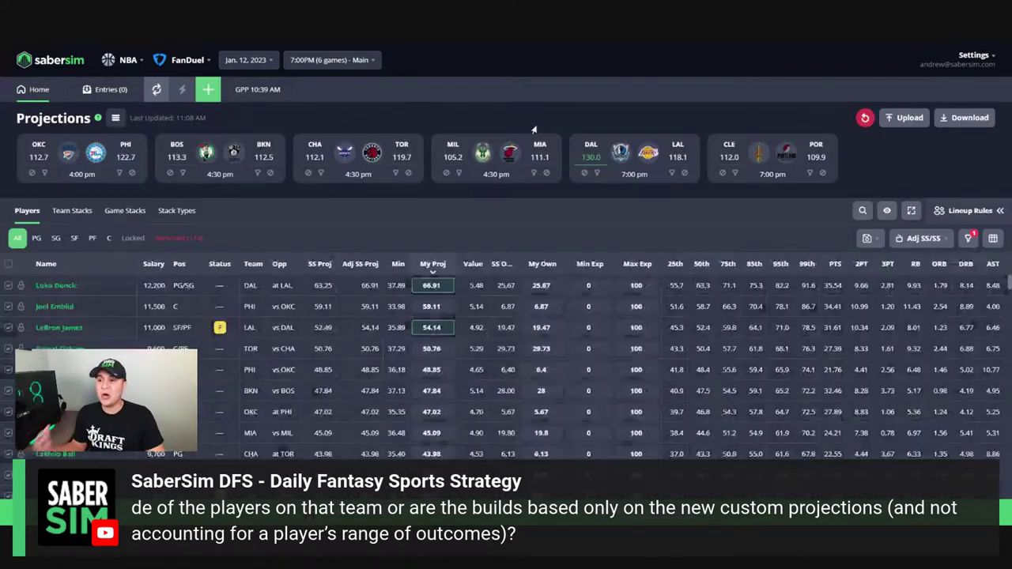
# Filter the players table by Dallas and by the Lakers in turn to compare their adjusted projections.
pyautogui.click(597, 173)
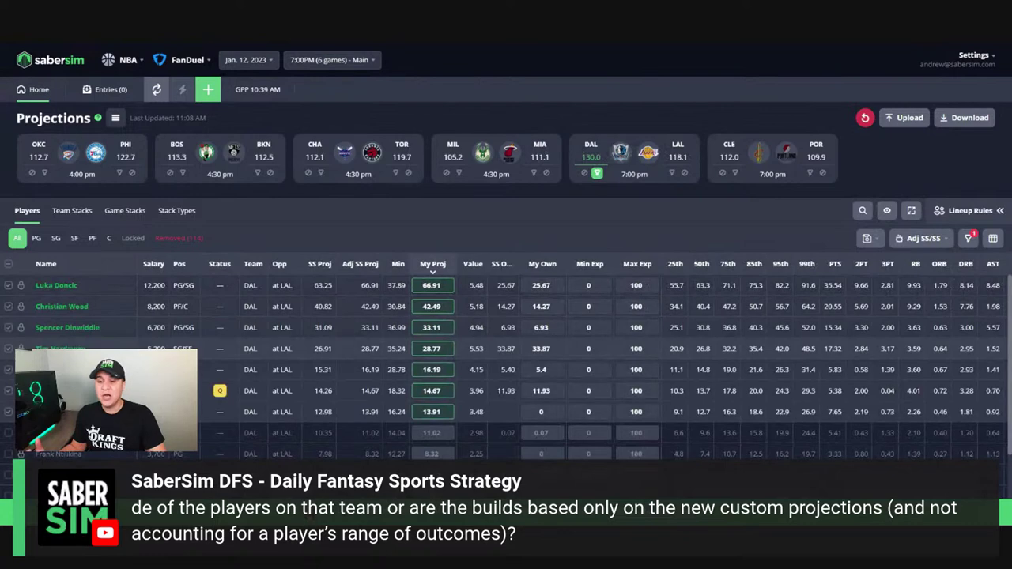
pyautogui.click(598, 173)
pyautogui.click(672, 173)
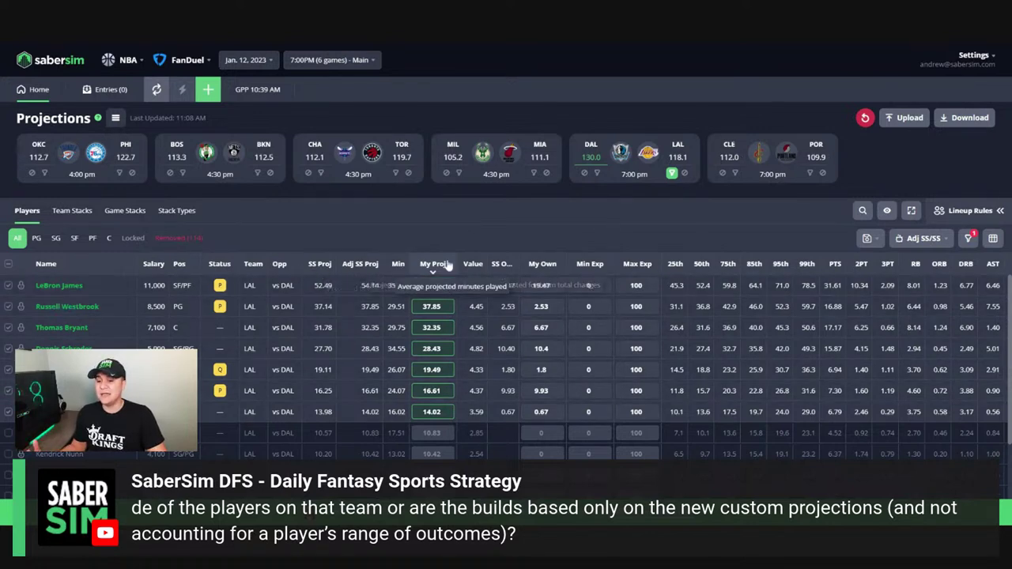
pyautogui.click(597, 173)
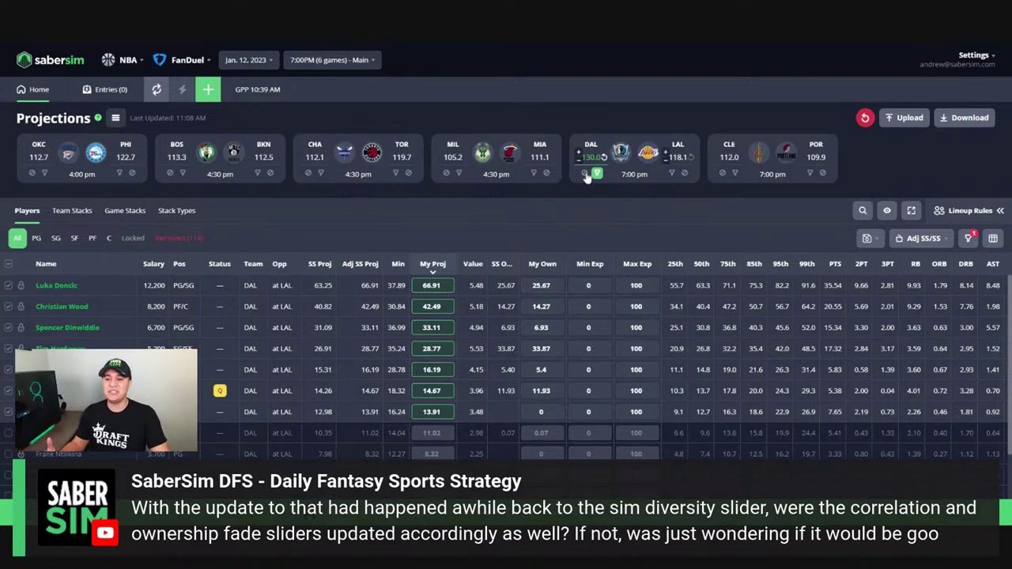
# Review the manual mode sliders for correlation, ownership fade and sim diversity in a new build's contest settings, and close them.
pyautogui.click(217, 92)
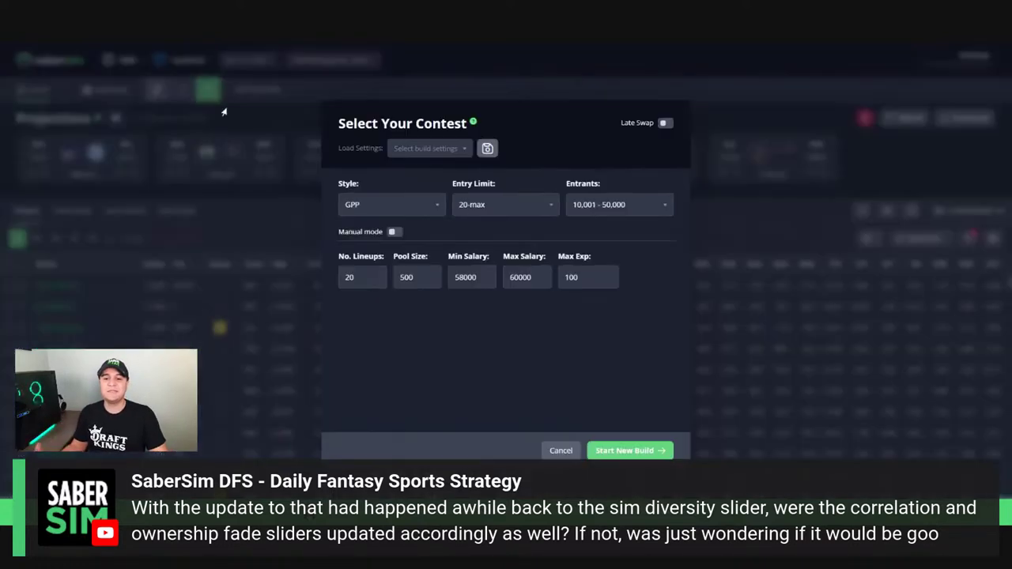
pyautogui.click(393, 231)
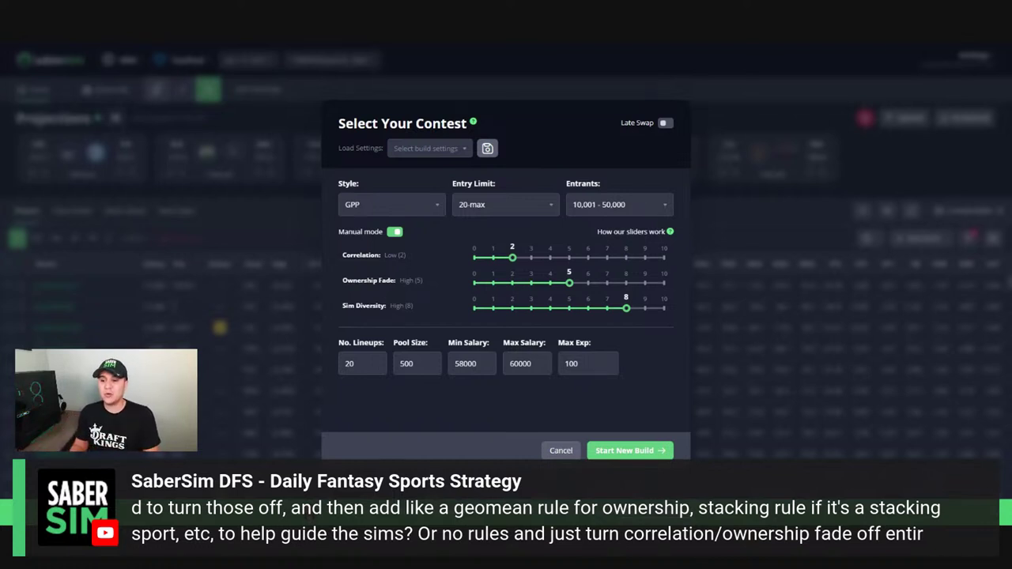
pyautogui.press('Escape')
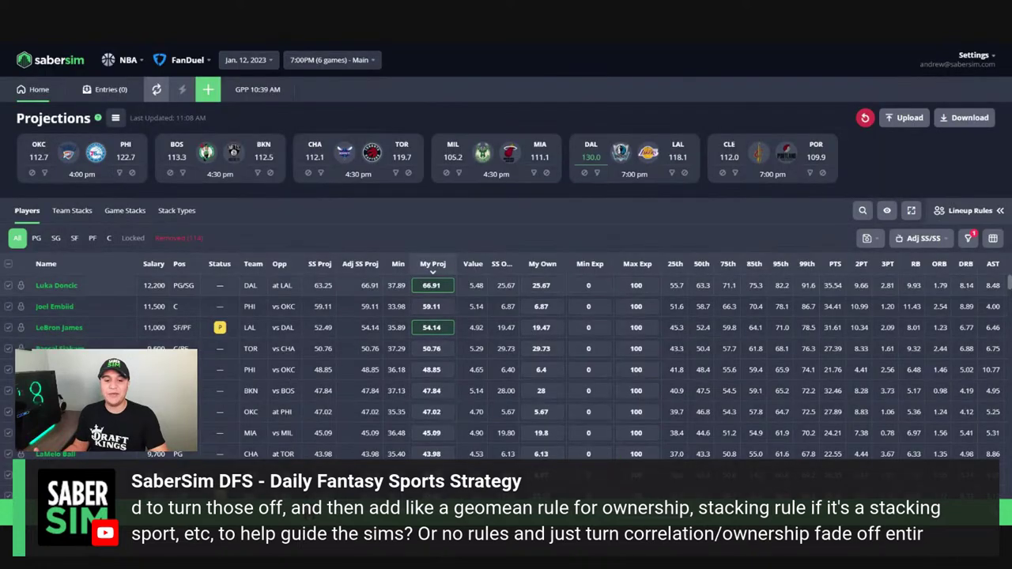
# View Luka Doncic's fantasy point distribution and player correlations using the adjusted projections.
pyautogui.click(64, 288)
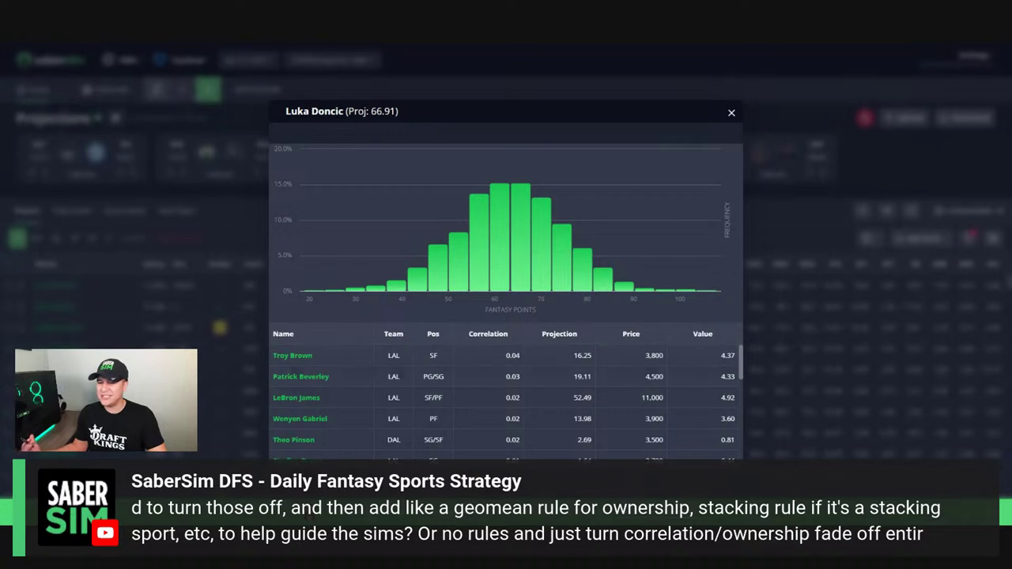
# Review the full list of player correlations beneath Luka Doncic's fantasy point distribution and close it.
pyautogui.scroll(-1, 506, 395)
pyautogui.scroll(-10, 506, 403)
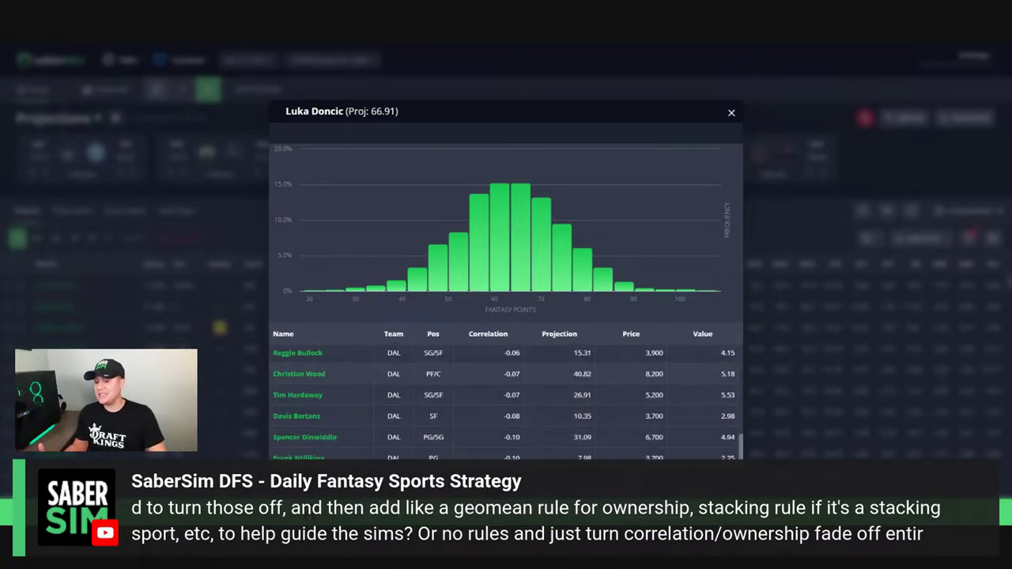
pyautogui.scroll(10, 506, 403)
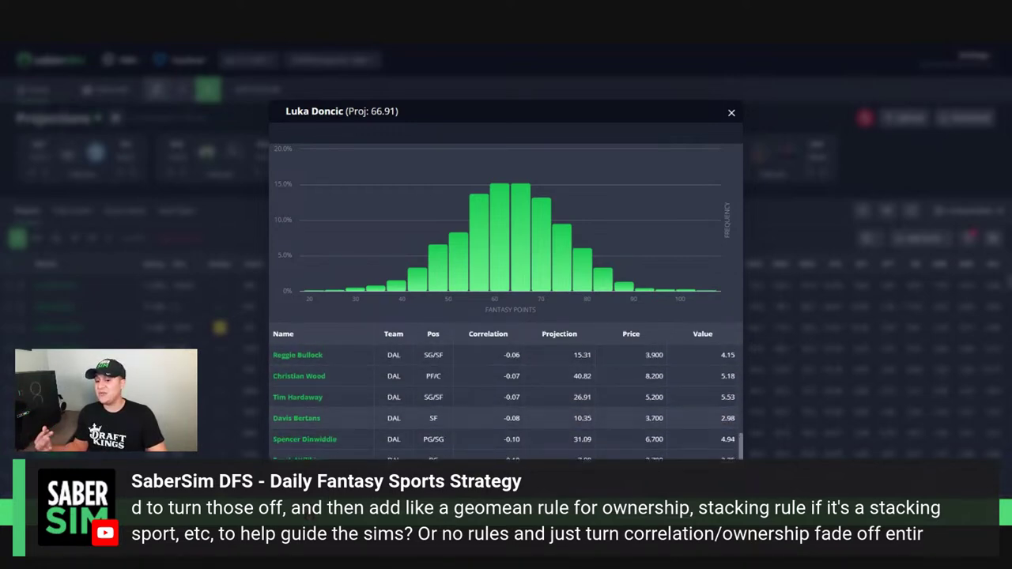
pyautogui.click(810, 228)
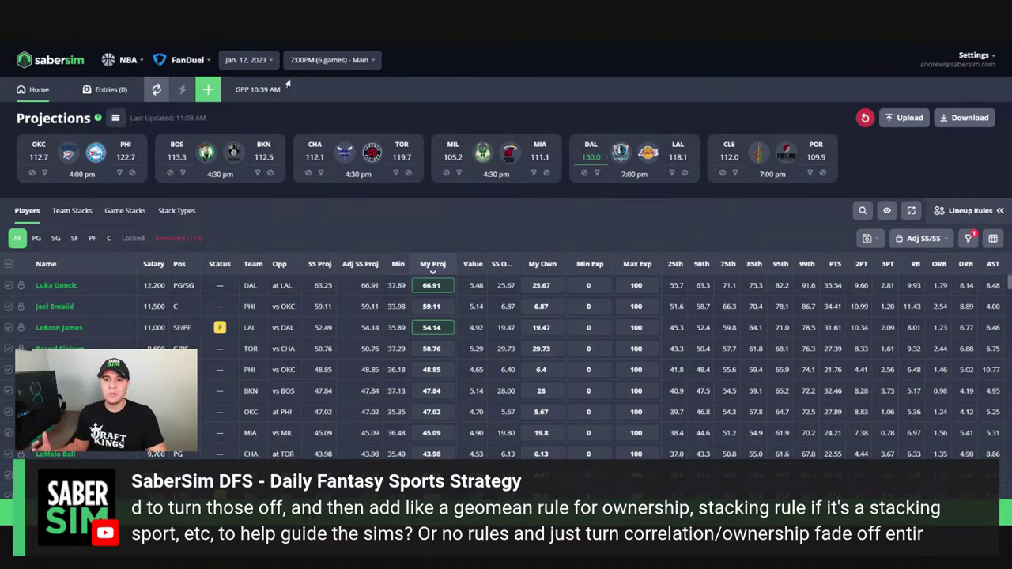
# Try correlation at 10 in a new build's contest settings and return it to 2.
pyautogui.click(209, 88)
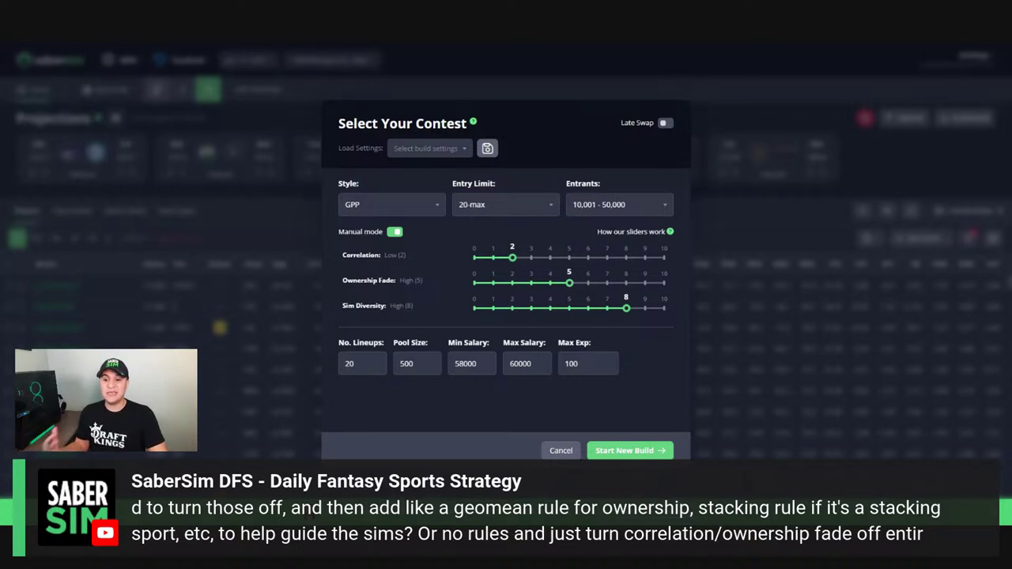
pyautogui.click(662, 259)
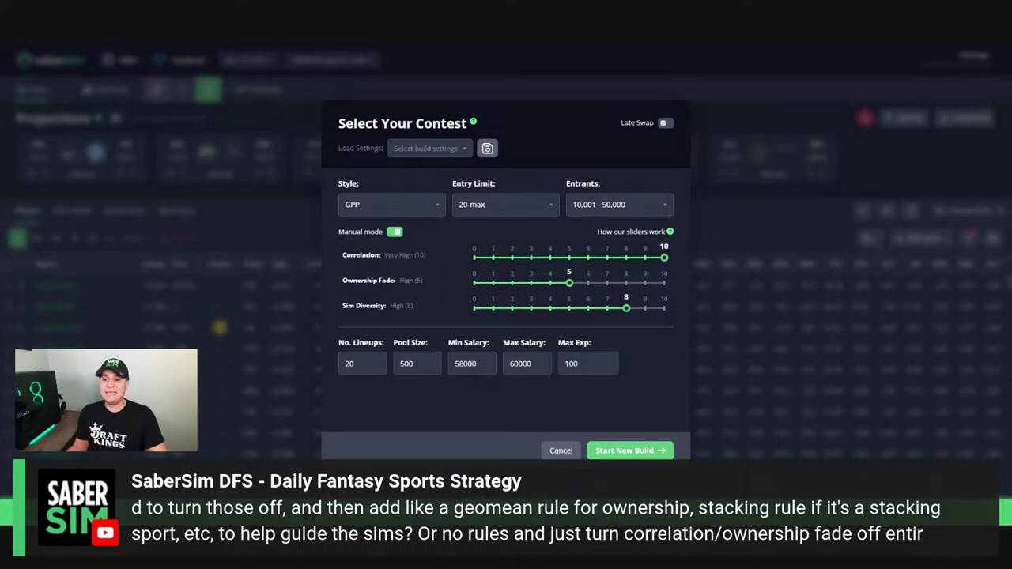
pyautogui.click(531, 257)
pyautogui.moveTo(531, 258); pyautogui.dragTo(518, 261)
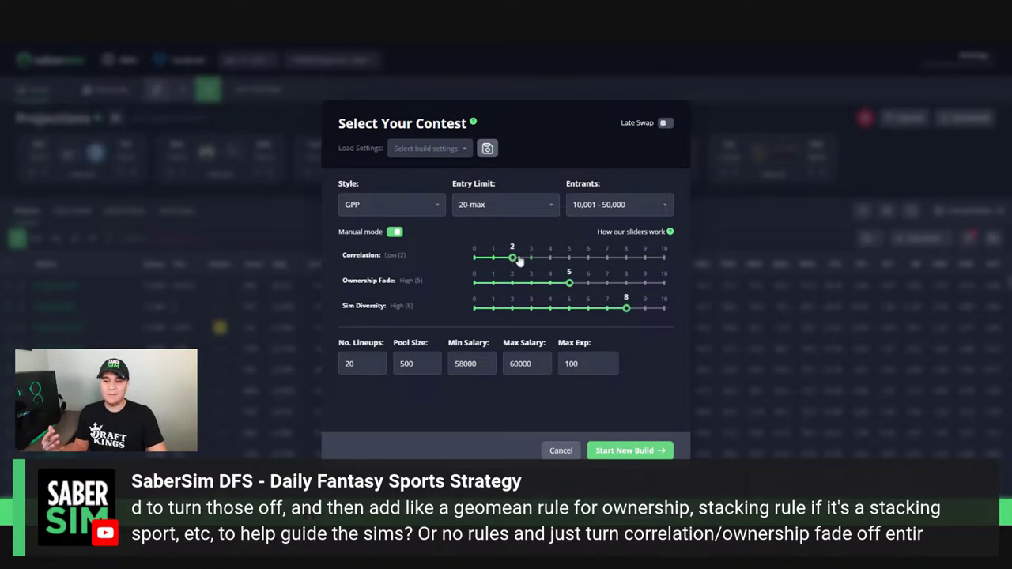
# Set the build's entry limit to 150-max and its entrants to > 50,000.
pyautogui.click(514, 207)
pyautogui.click(515, 287)
pyautogui.click(591, 207)
pyautogui.click(589, 322)
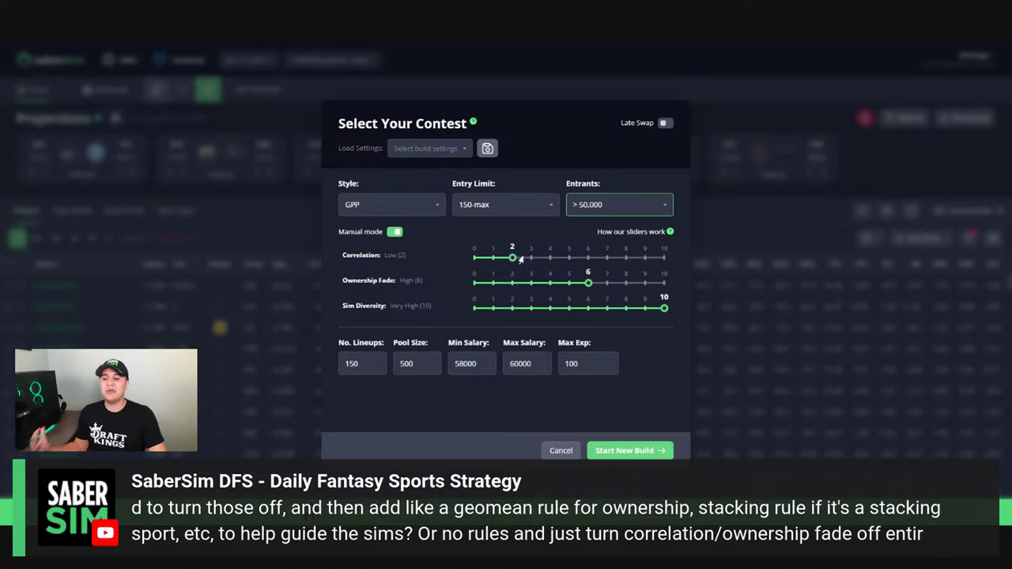
# Try correlation at 4, 10, 7 and 0, return it to 2 and close the contest settings.
pyautogui.click(554, 259)
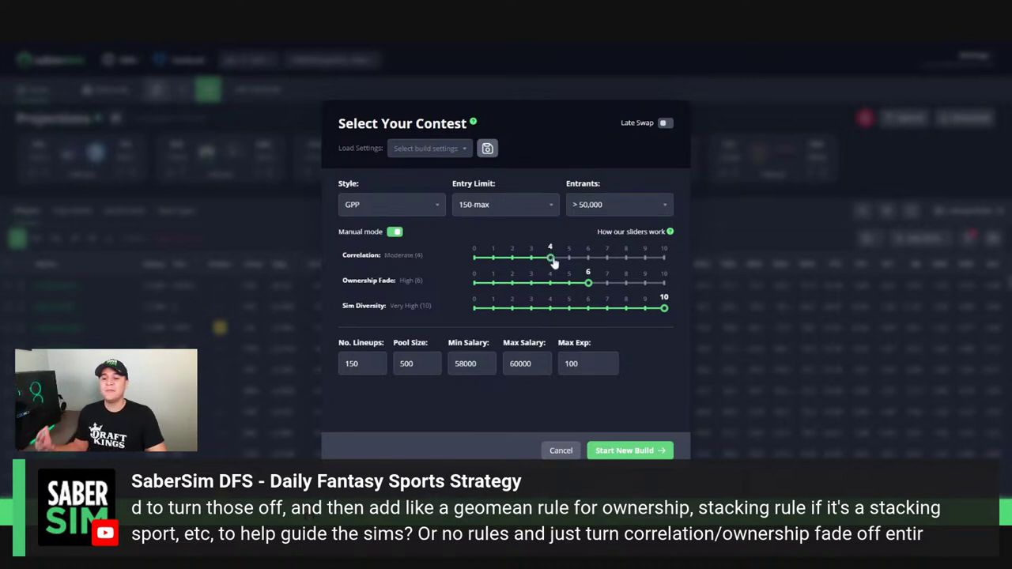
pyautogui.click(665, 259)
pyautogui.click(607, 259)
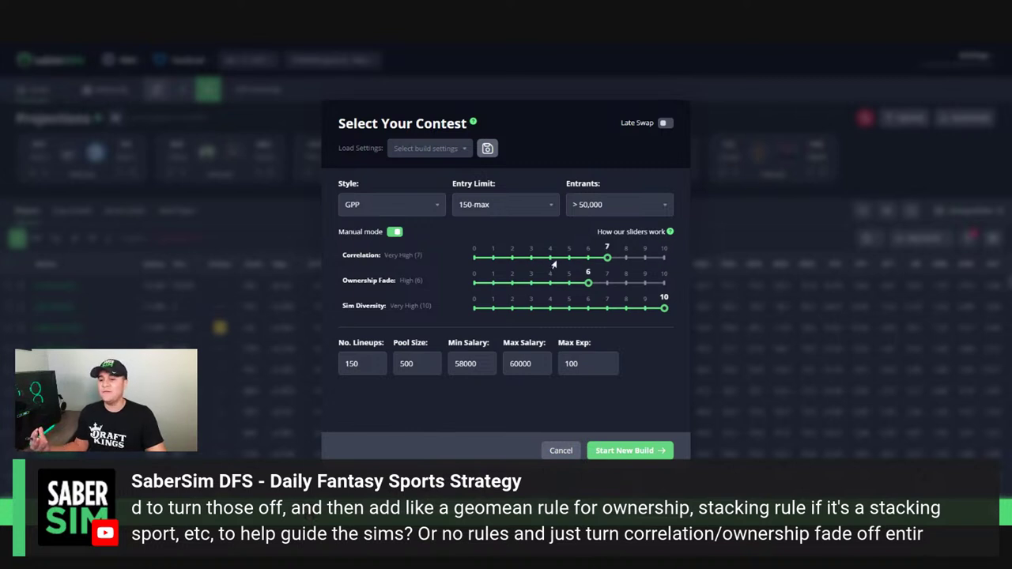
pyautogui.click(513, 257)
pyautogui.moveTo(510, 255); pyautogui.dragTo(475, 257)
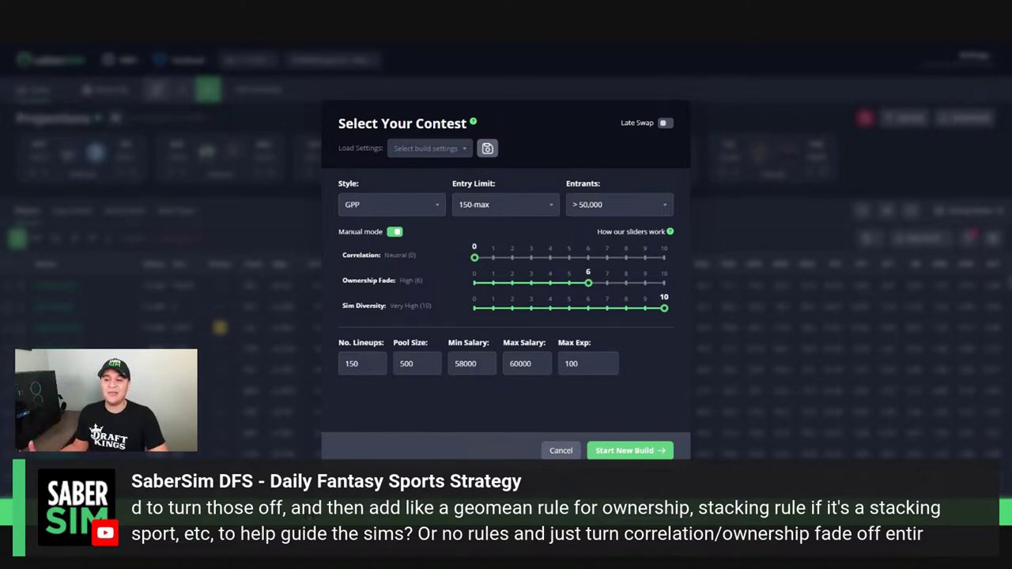
pyautogui.click(511, 258)
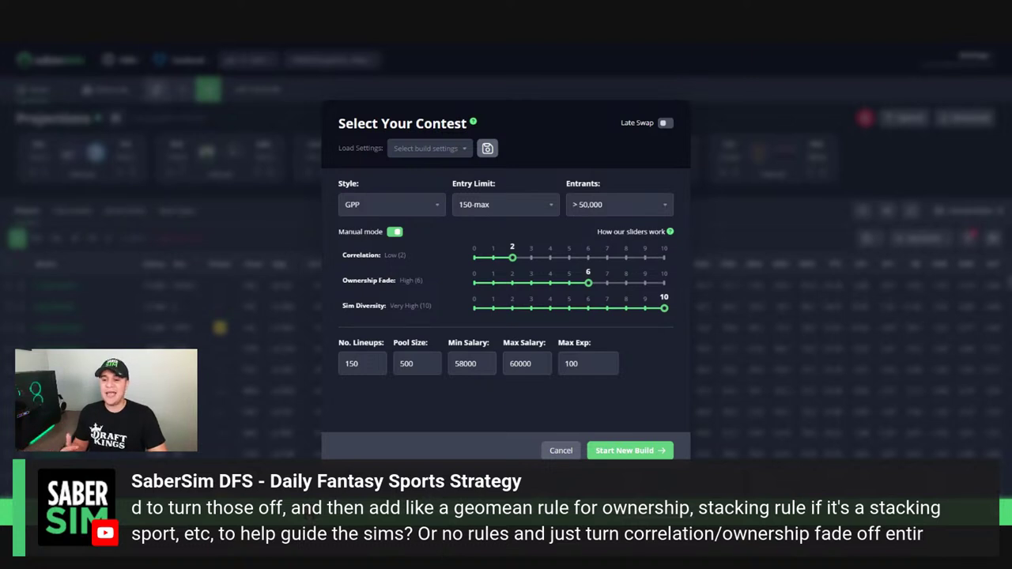
pyautogui.moveTo(415, 263)
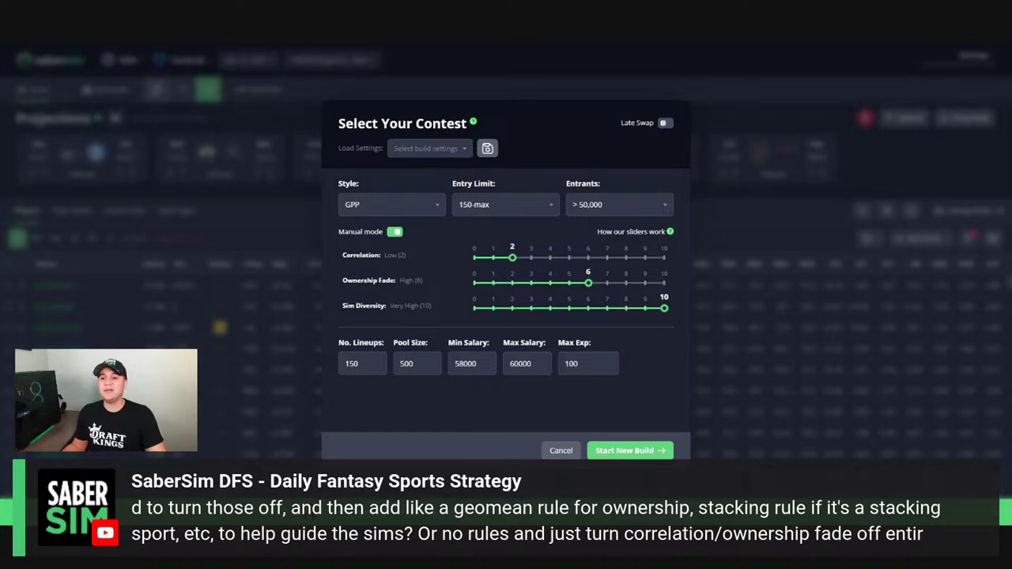
pyautogui.click(756, 235)
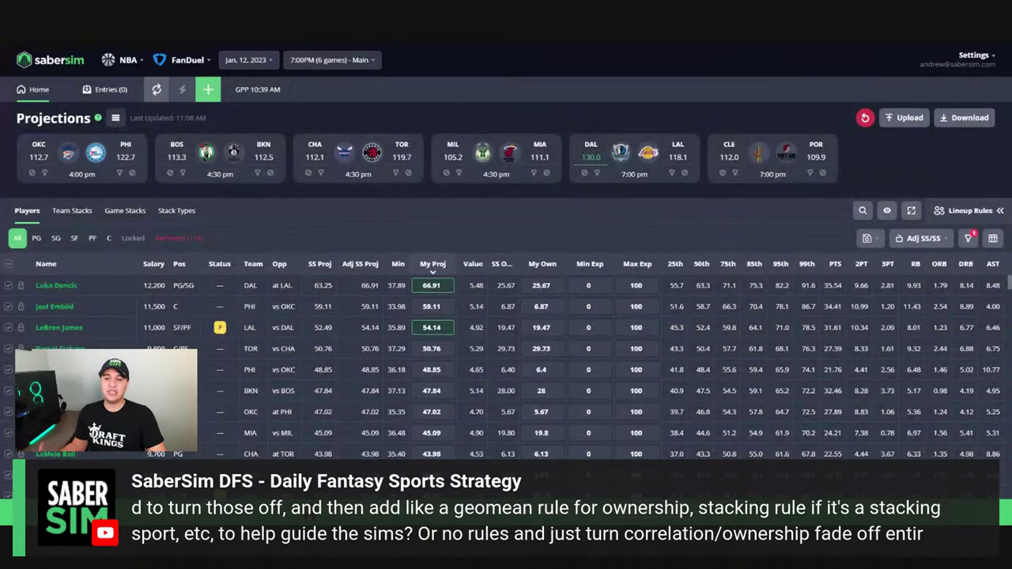
# Filter the players table by Brooklyn and by Philadelphia in turn, and review Joel Embiid's distribution and player correlations.
pyautogui.click(257, 173)
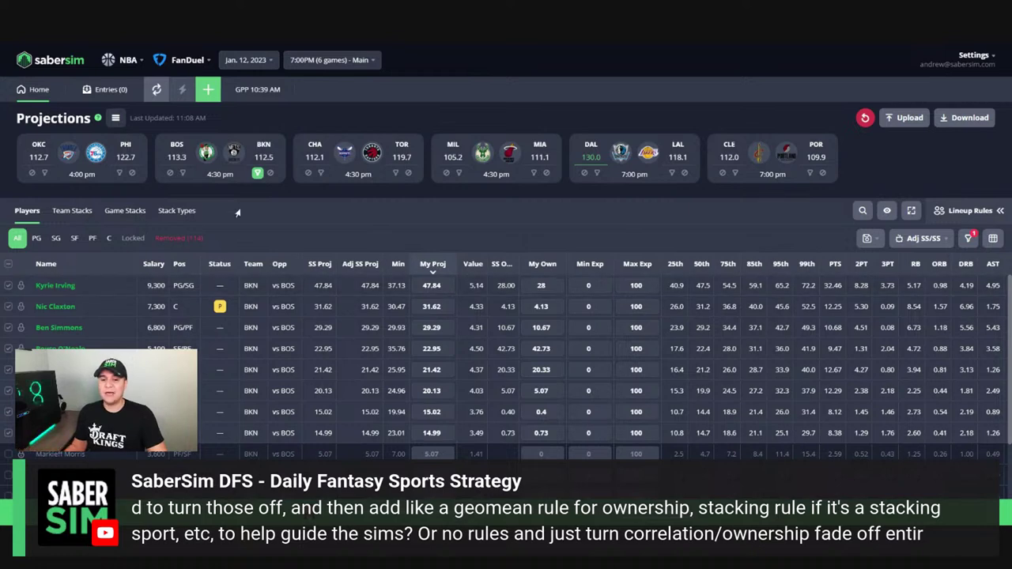
pyautogui.click(257, 173)
pyautogui.click(120, 173)
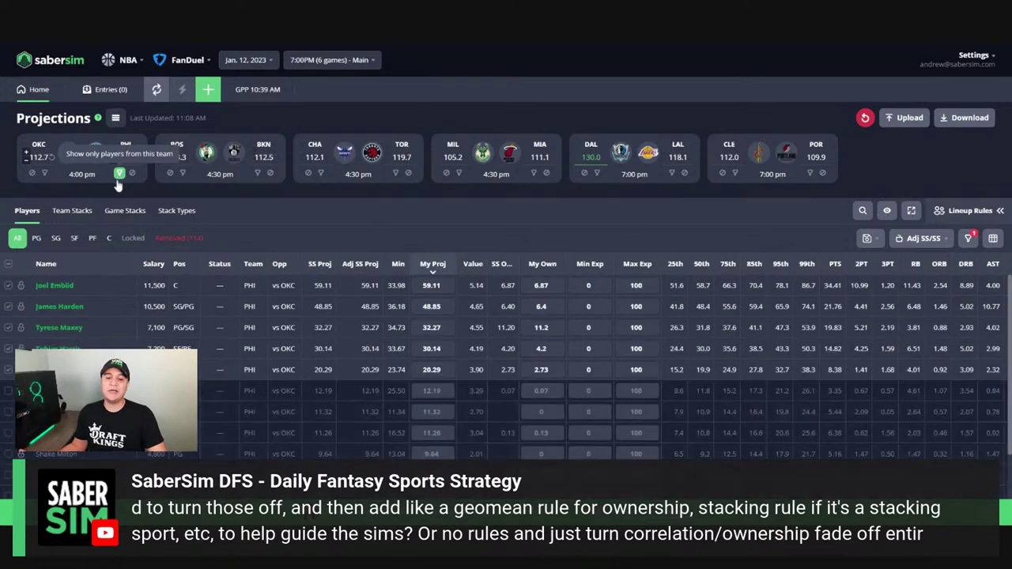
pyautogui.click(71, 289)
pyautogui.scroll(-5, 506, 395)
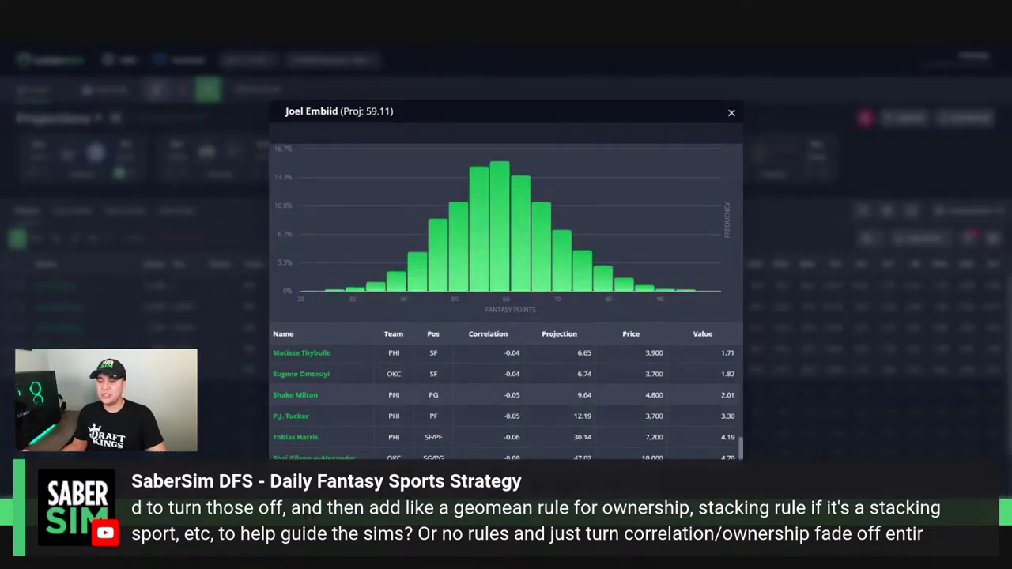
pyautogui.scroll(5, 506, 403)
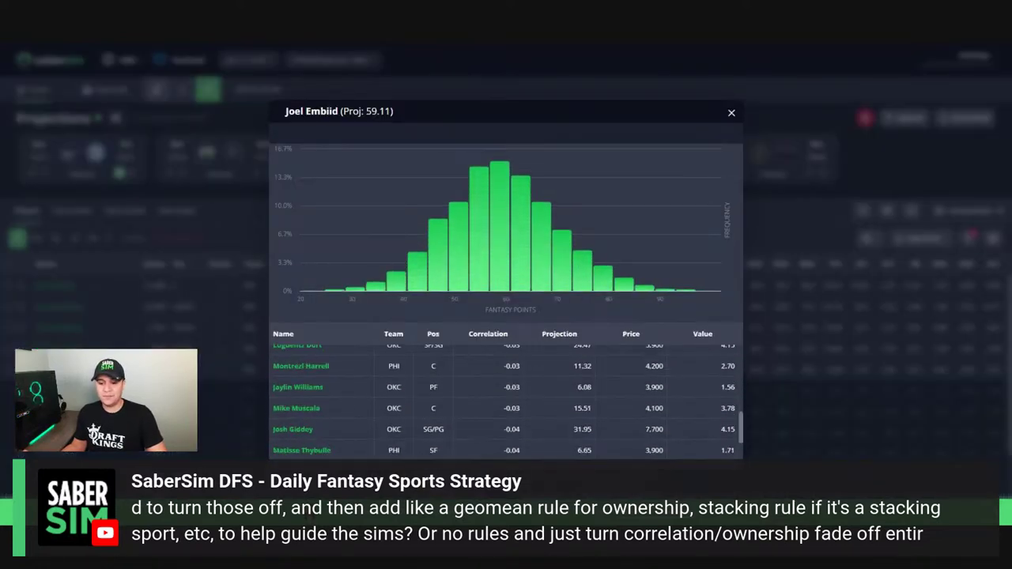
pyautogui.scroll(1, 495, 420)
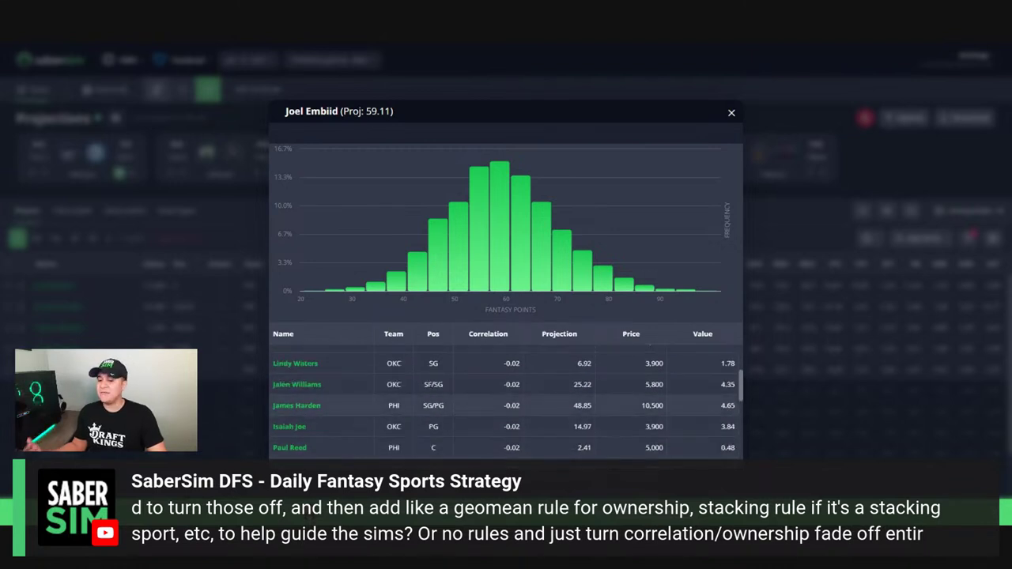
pyautogui.scroll(-5, 506, 411)
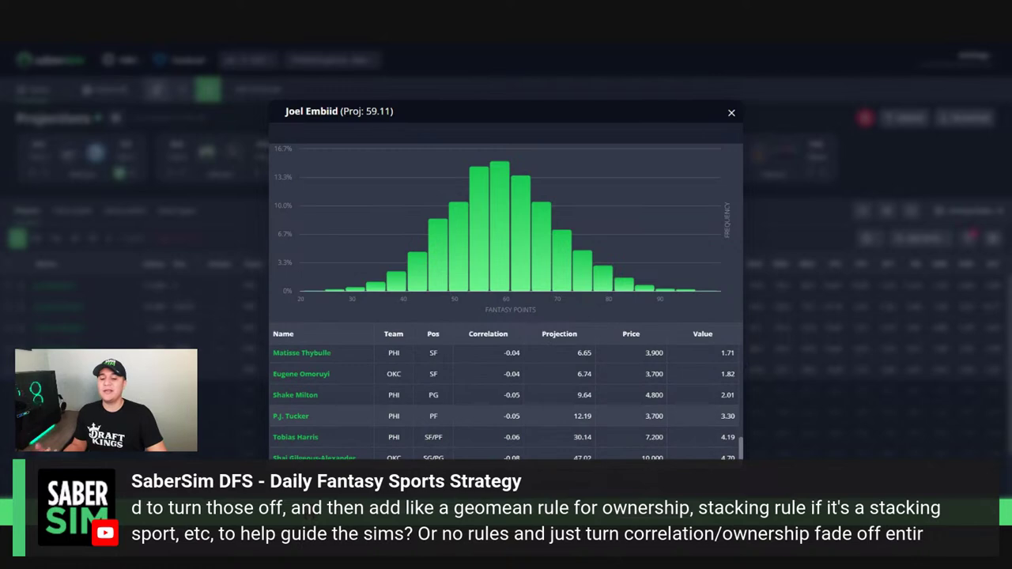
pyautogui.click(778, 230)
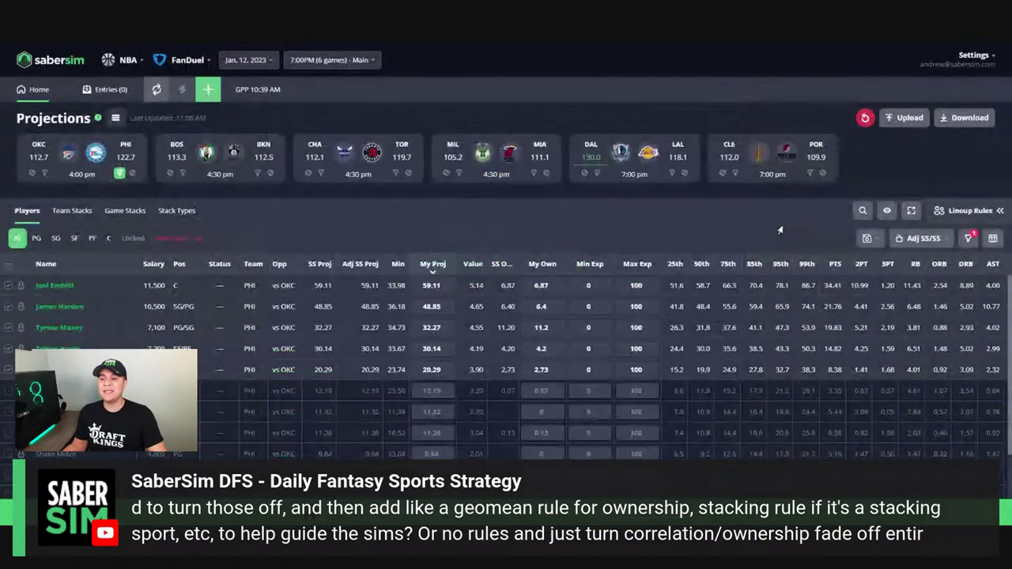
# Check the new build's contest settings and clear the Philadelphia filter from the players table.
pyautogui.click(212, 92)
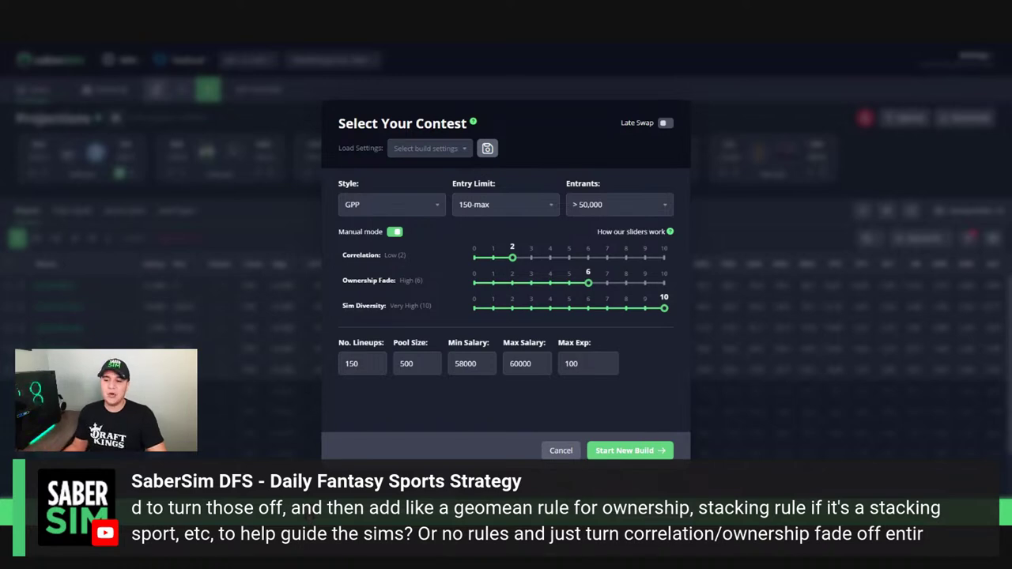
pyautogui.click(259, 219)
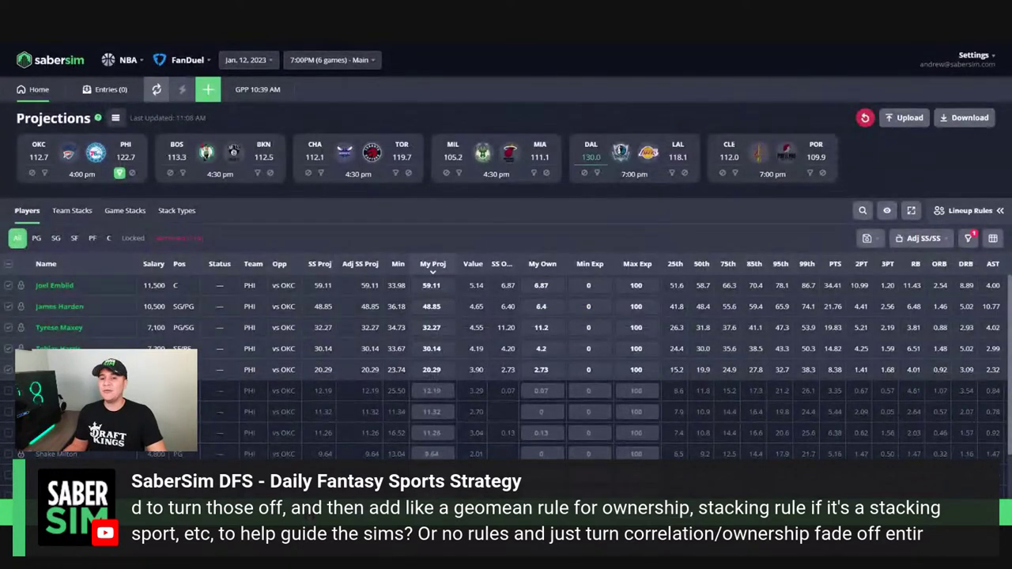
pyautogui.click(119, 174)
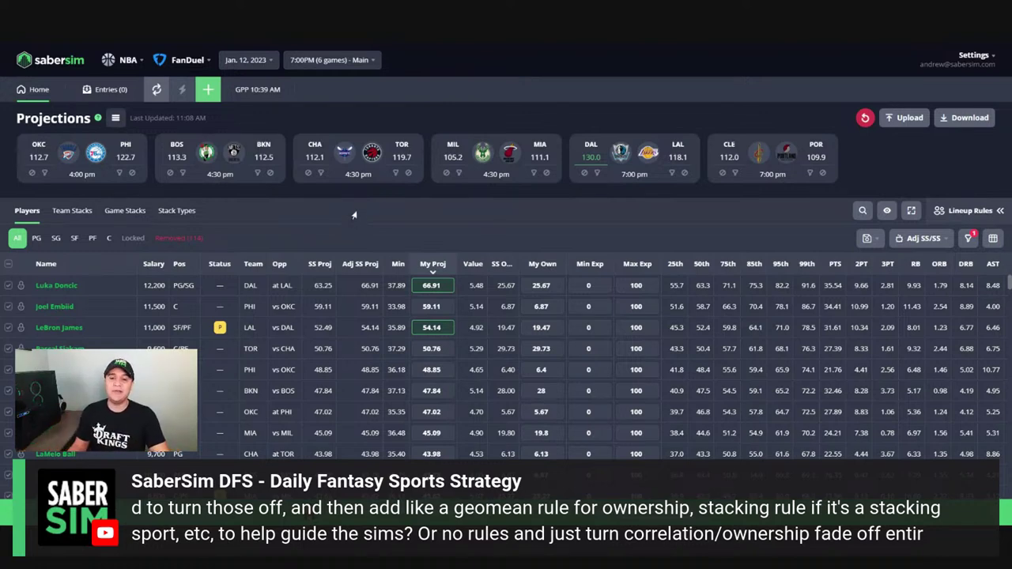
# Lower ownership fade to 2 in the new build's contest settings and close them.
pyautogui.click(208, 89)
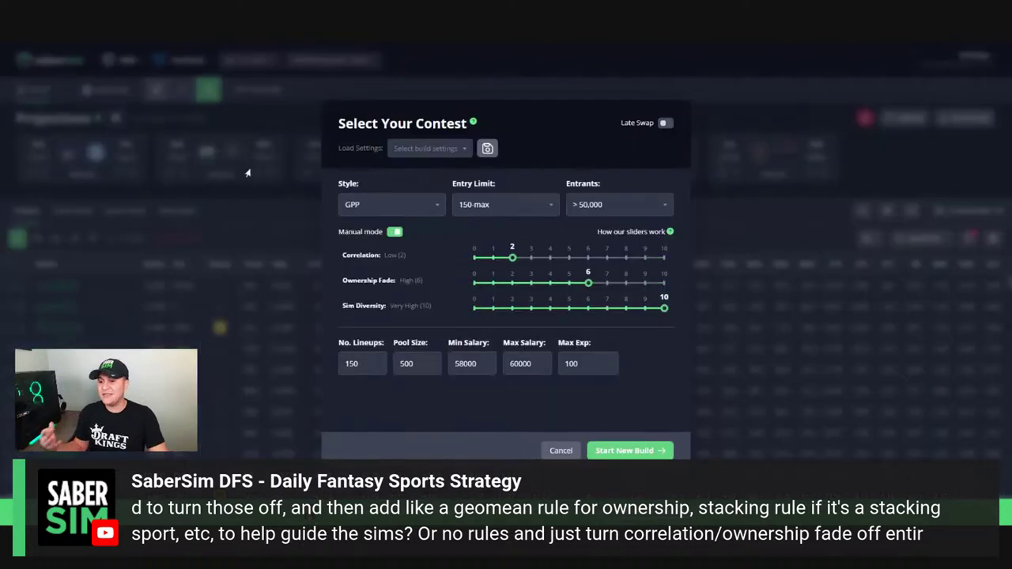
pyautogui.click(551, 282)
pyautogui.click(519, 285)
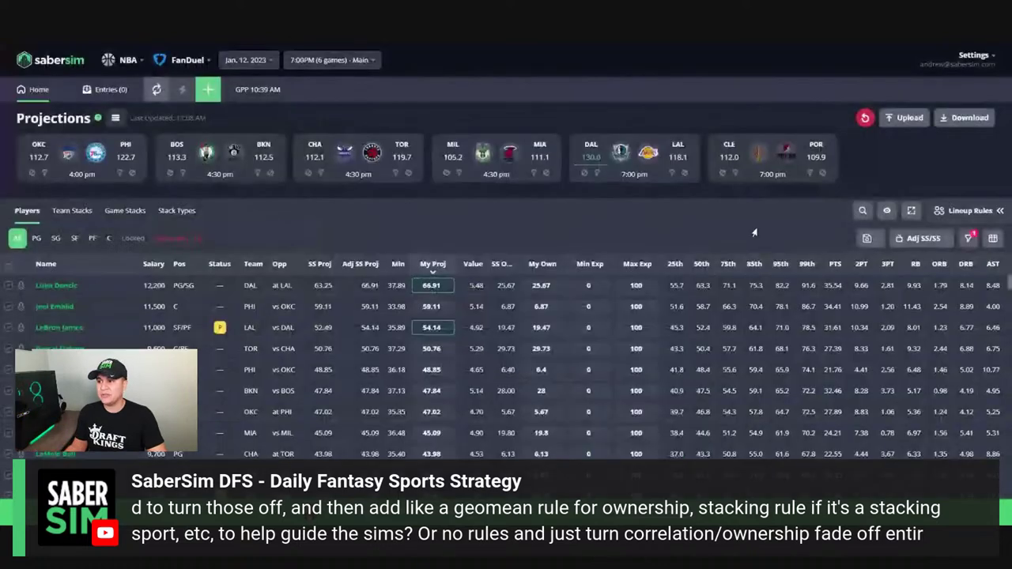
pyautogui.click(754, 241)
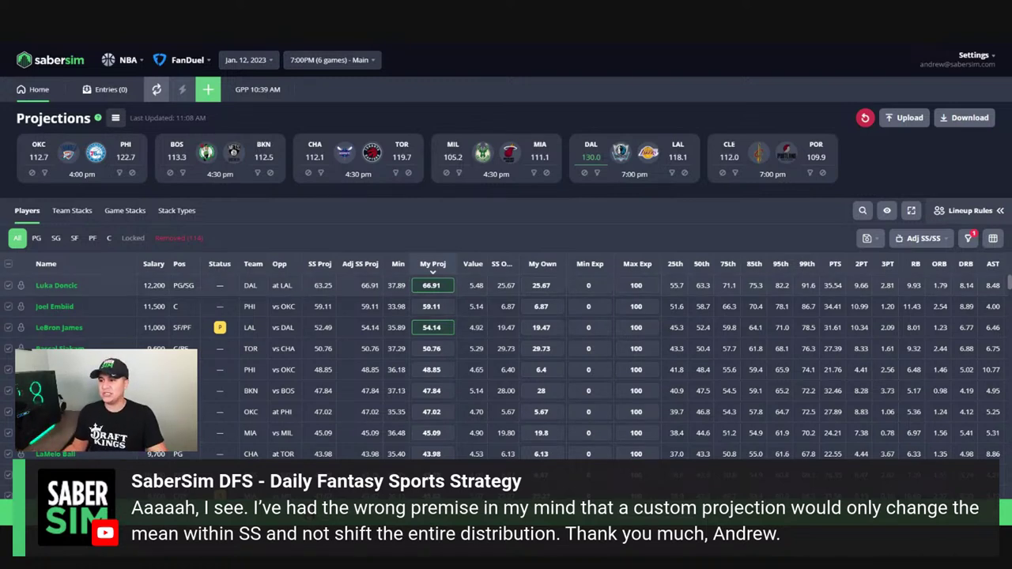
# View Luka Doncic's fantasy point distribution again and close it.
pyautogui.click(56, 289)
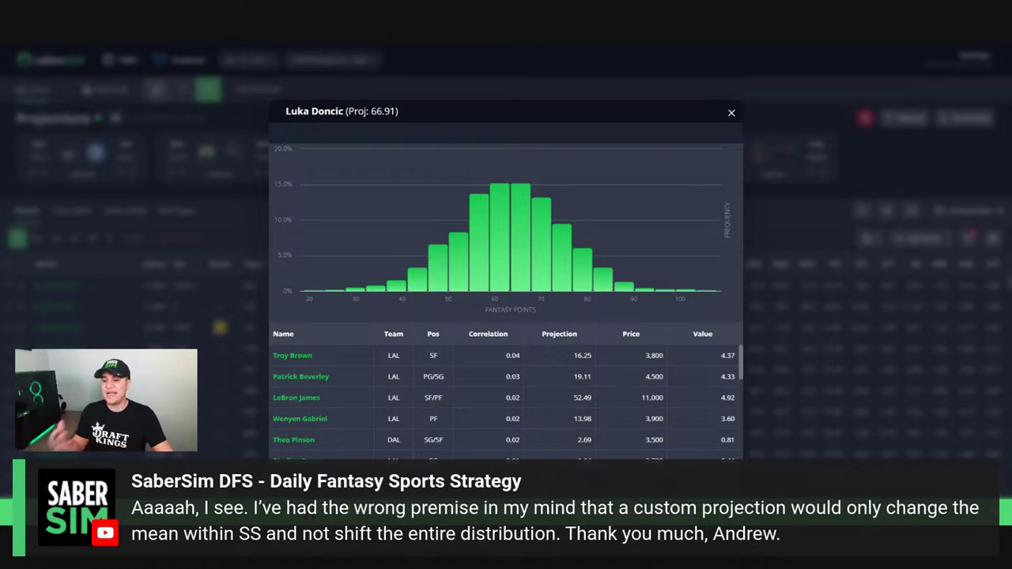
pyautogui.click(793, 231)
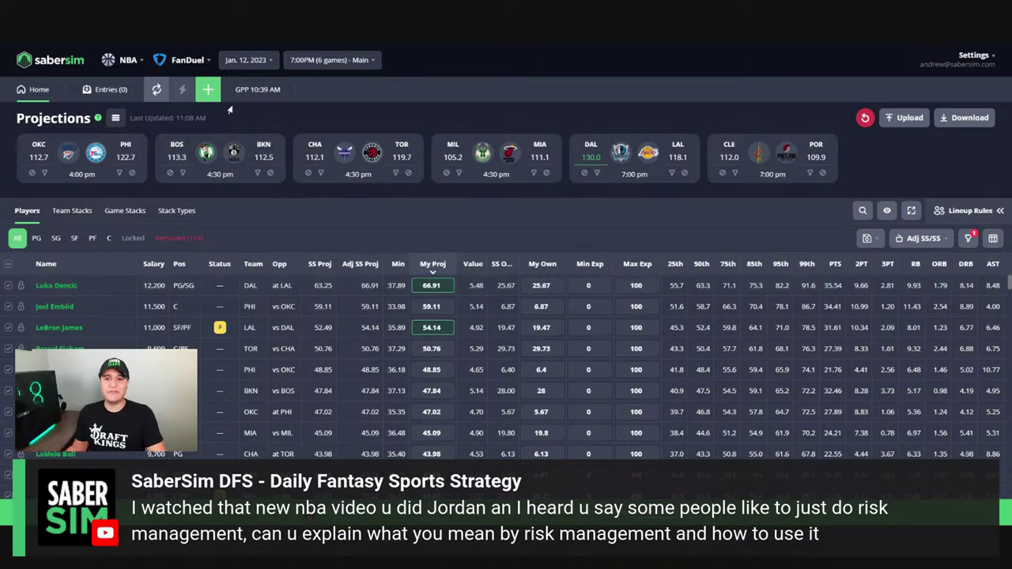
# Switch the new build's entry limit to 20-max and back to 150-max, and close the contest settings.
pyautogui.click(205, 92)
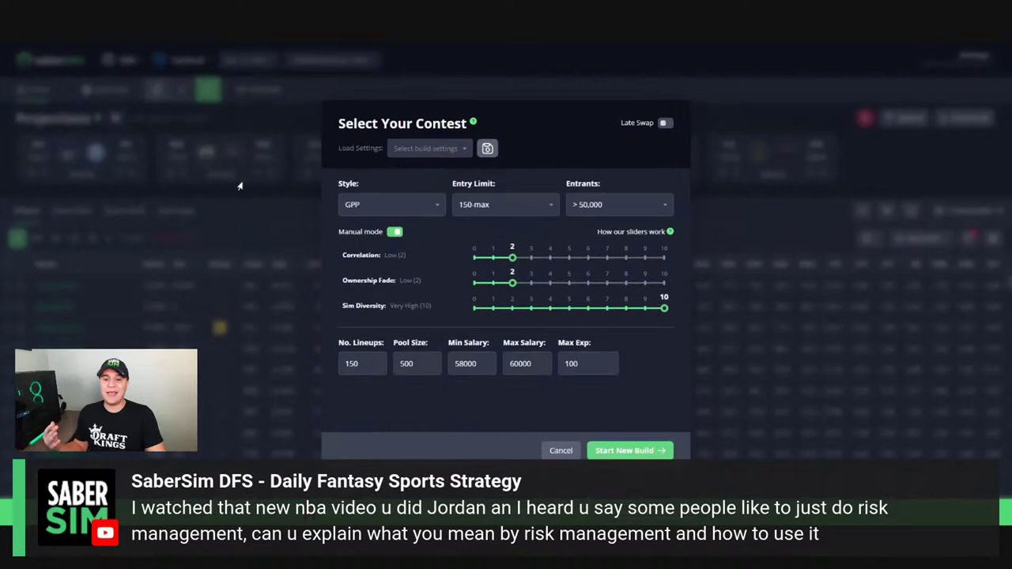
pyautogui.click(253, 207)
pyautogui.click(210, 91)
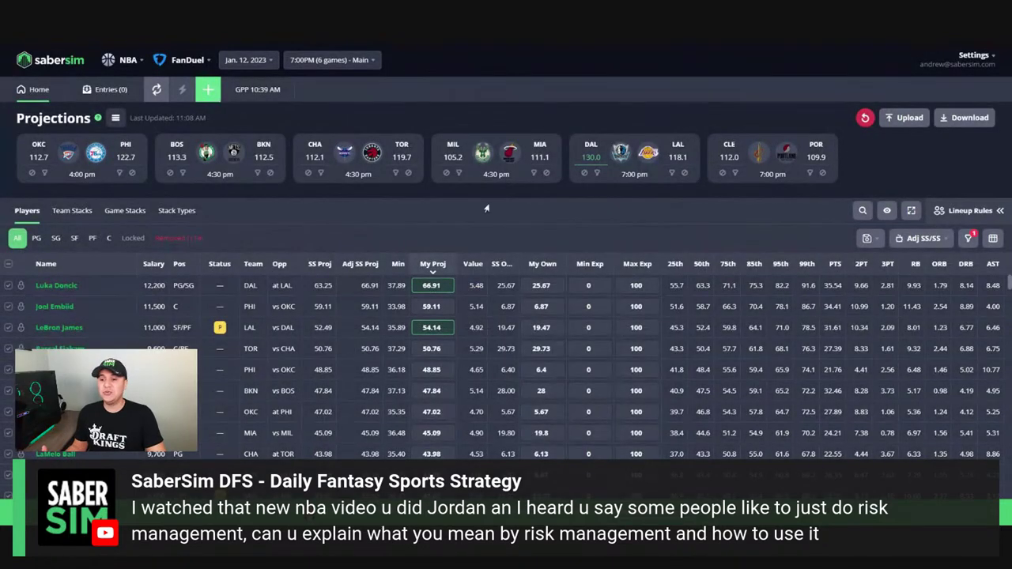
pyautogui.click(487, 207)
pyautogui.click(534, 269)
pyautogui.click(514, 205)
pyautogui.click(520, 287)
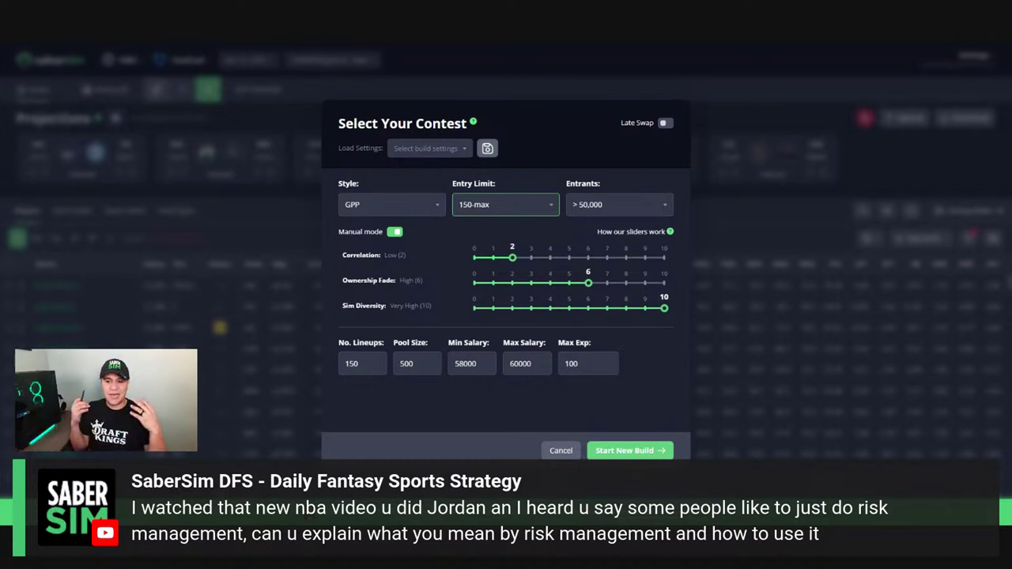
pyautogui.click(286, 226)
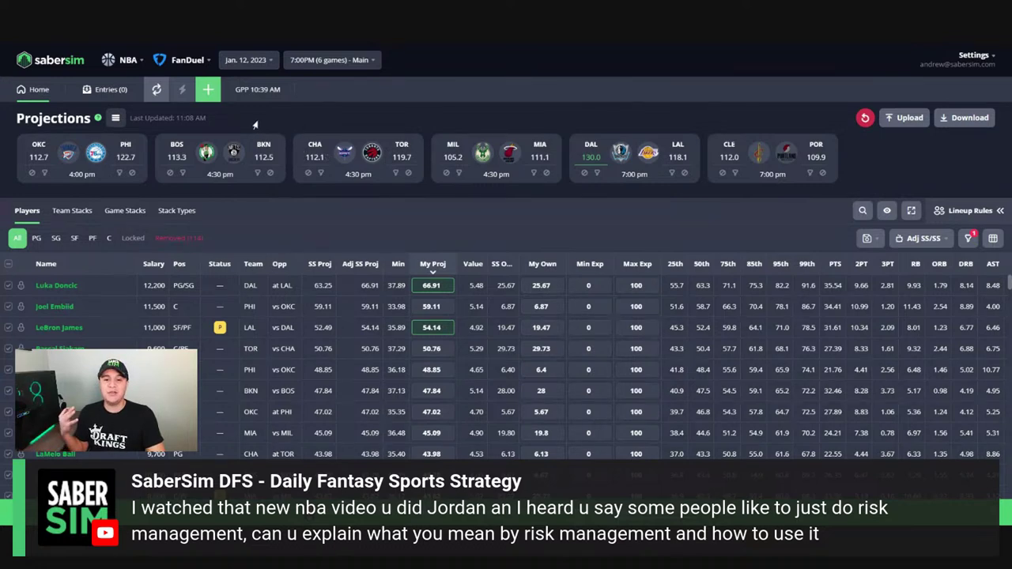
# Set the entry limit to 20-max for a GPP contest with > 50,000 entrants and start the new build.
pyautogui.click(209, 90)
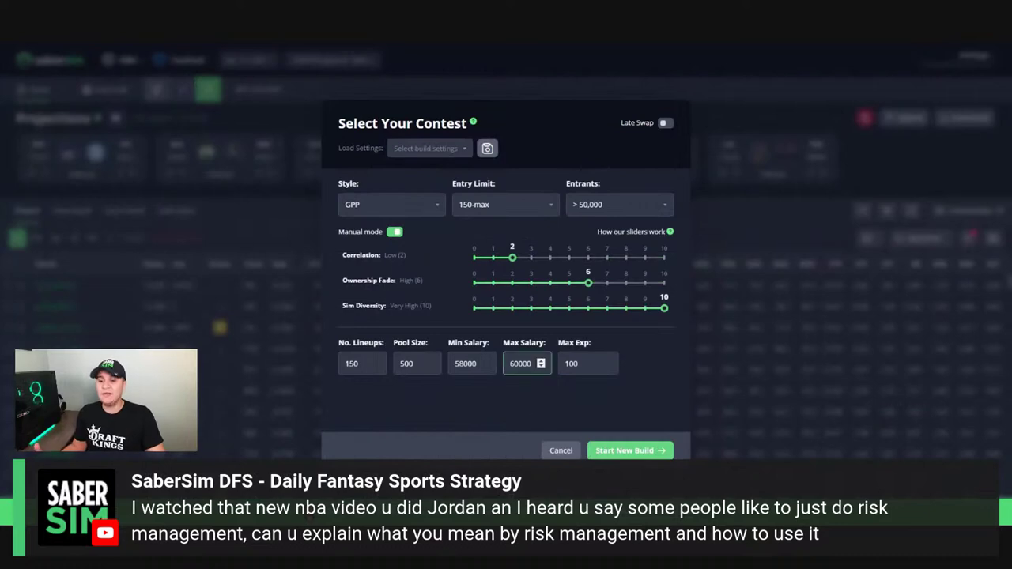
pyautogui.click(546, 204)
pyautogui.click(520, 269)
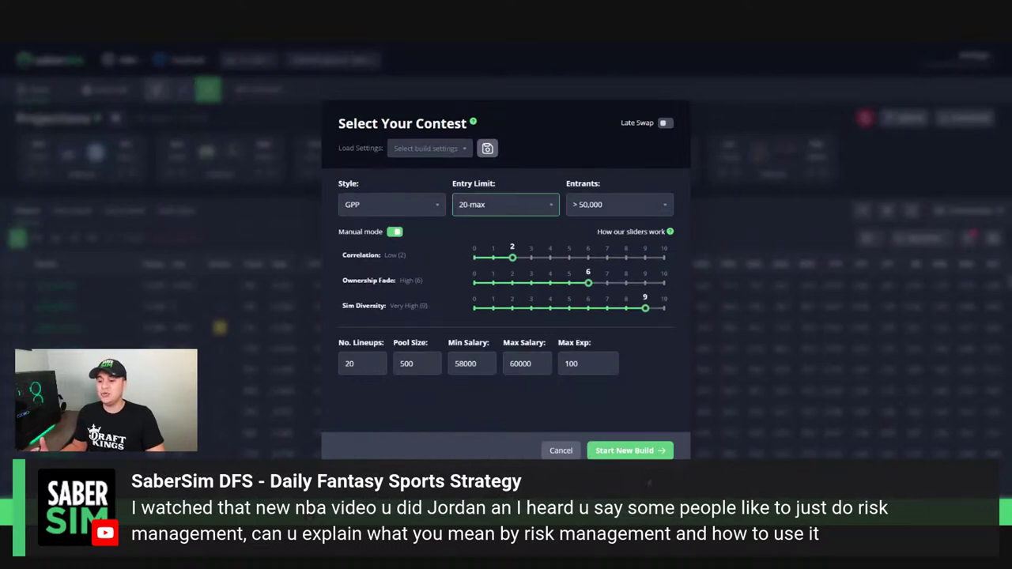
pyautogui.click(638, 452)
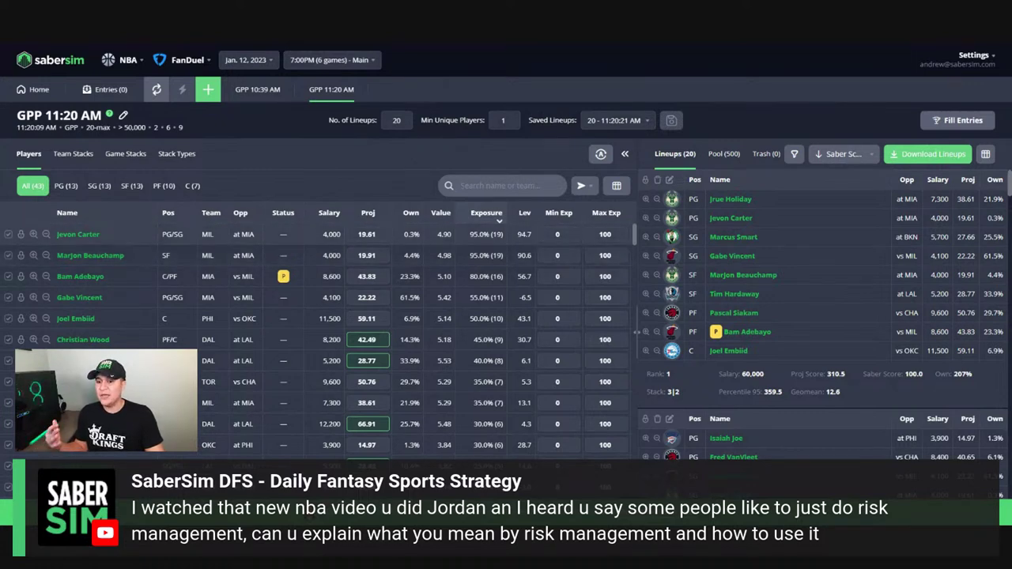
# Raise the minimum number of unique players between lineups to 4 in the GPP 11:20 AM build.
pyautogui.moveTo(352, 255)
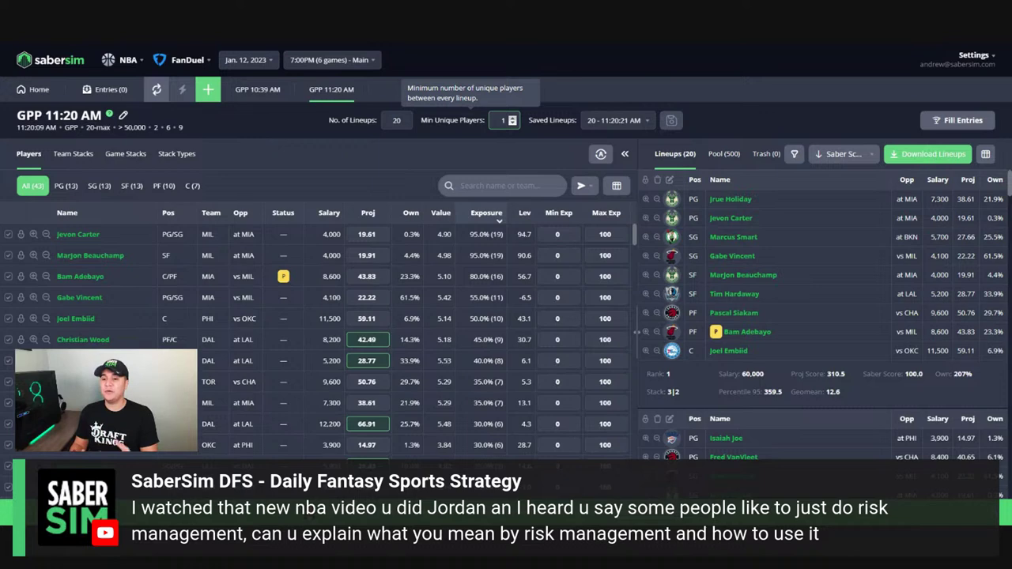
pyautogui.click(512, 117)
pyautogui.click(512, 117)
pyautogui.click(513, 117)
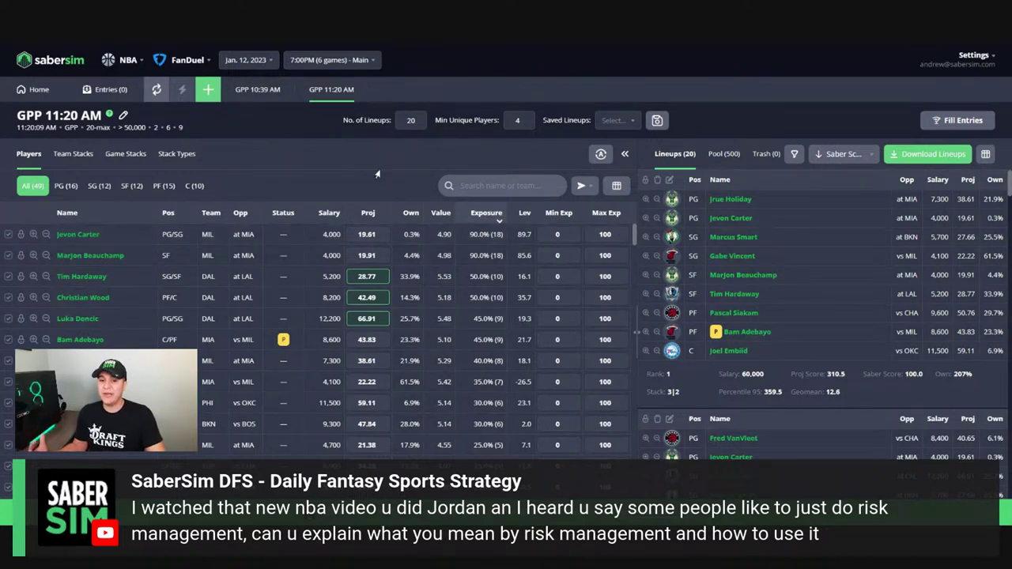
# Set the maximum exposure of the MIL and TOR 4-stacks to 0, apply it, and return to the player exposures.
pyautogui.click(79, 156)
pyautogui.click(125, 188)
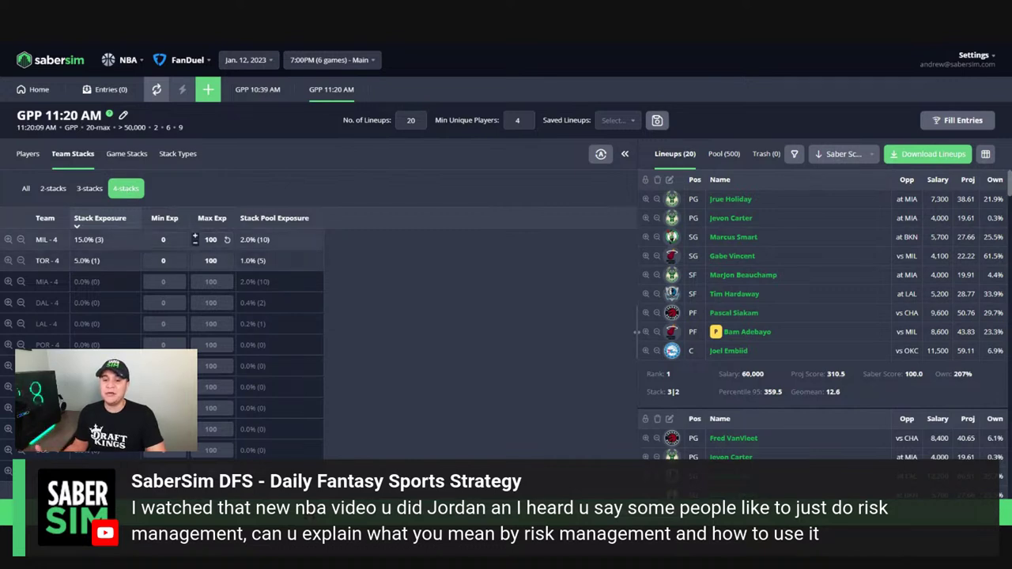
pyautogui.doubleClick(210, 239)
pyautogui.write('0')
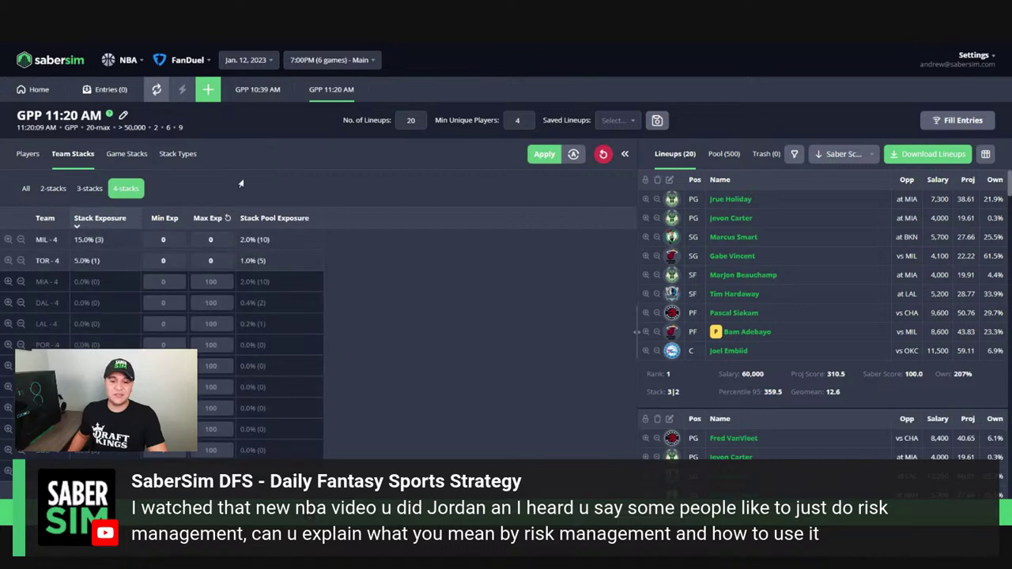
pyautogui.click(544, 154)
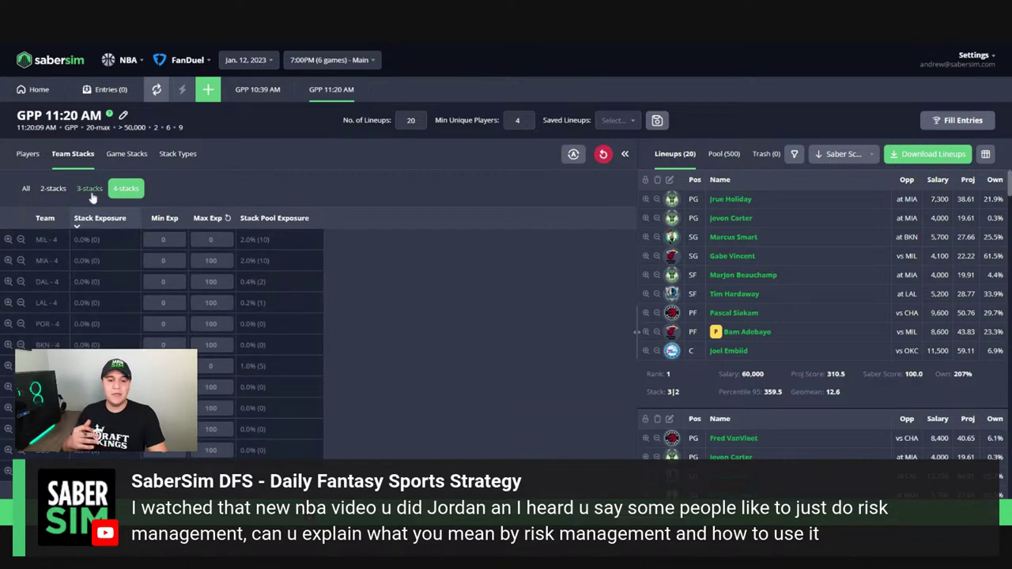
pyautogui.click(25, 188)
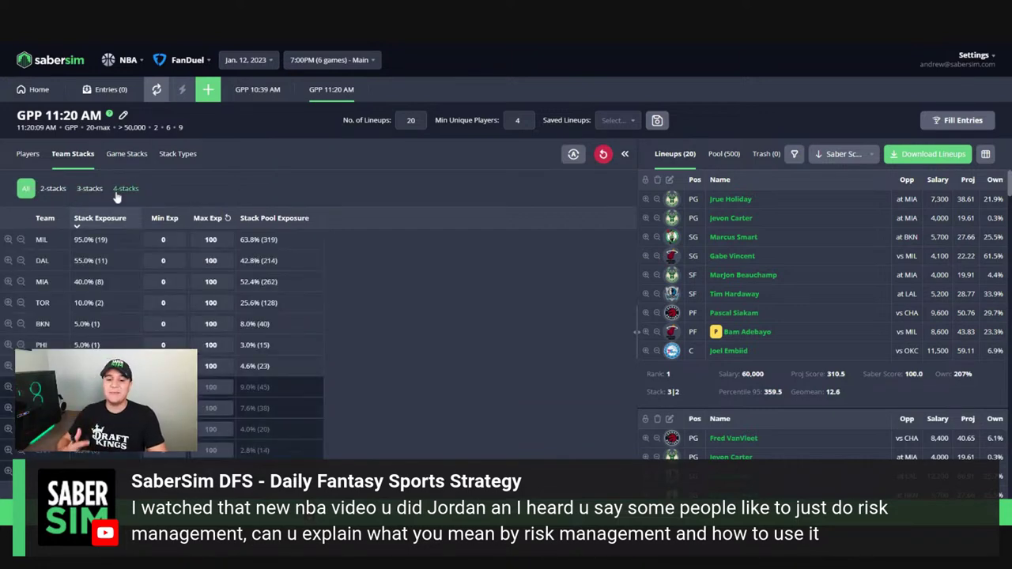
pyautogui.click(39, 162)
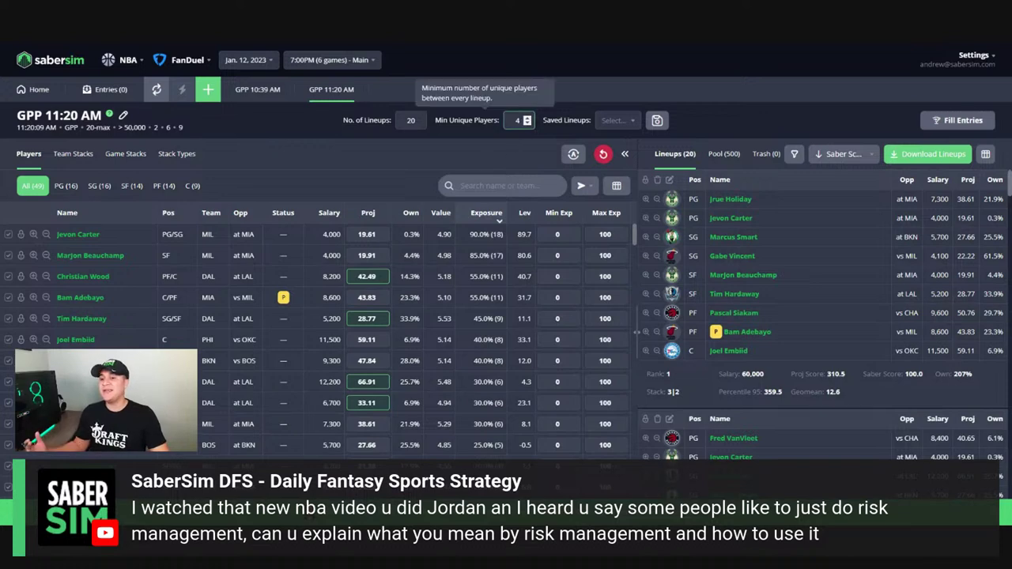
# Lower the minimum number of unique players between lineups to 1.
pyautogui.click(527, 124)
pyautogui.click(526, 124)
pyautogui.click(526, 124)
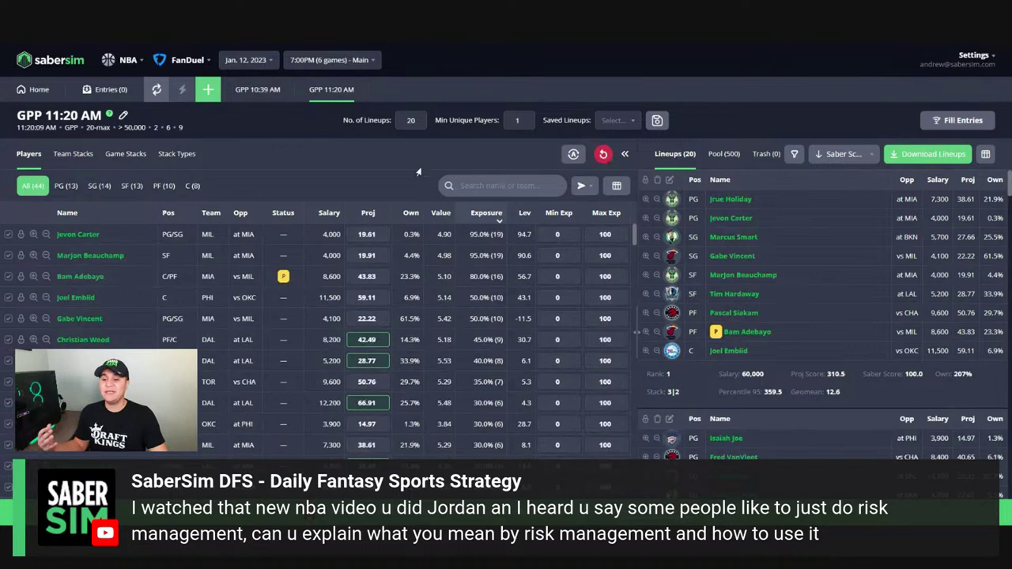
# Raise the minimum number of unique players to 5 and review the resulting player exposures.
pyautogui.click(527, 117)
pyautogui.click(526, 117)
pyautogui.click(526, 117)
pyautogui.click(527, 118)
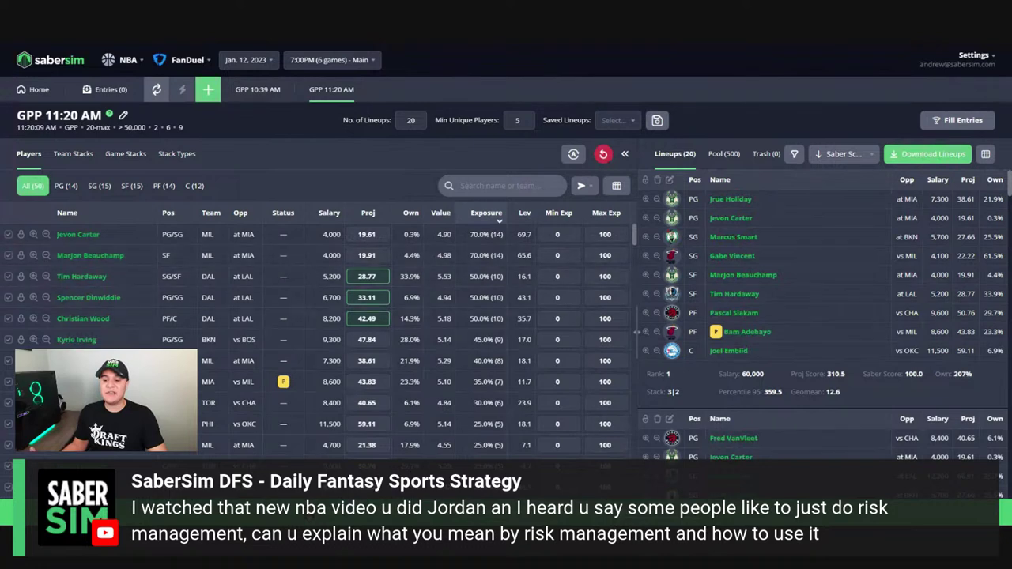
pyautogui.scroll(-5, 321, 340)
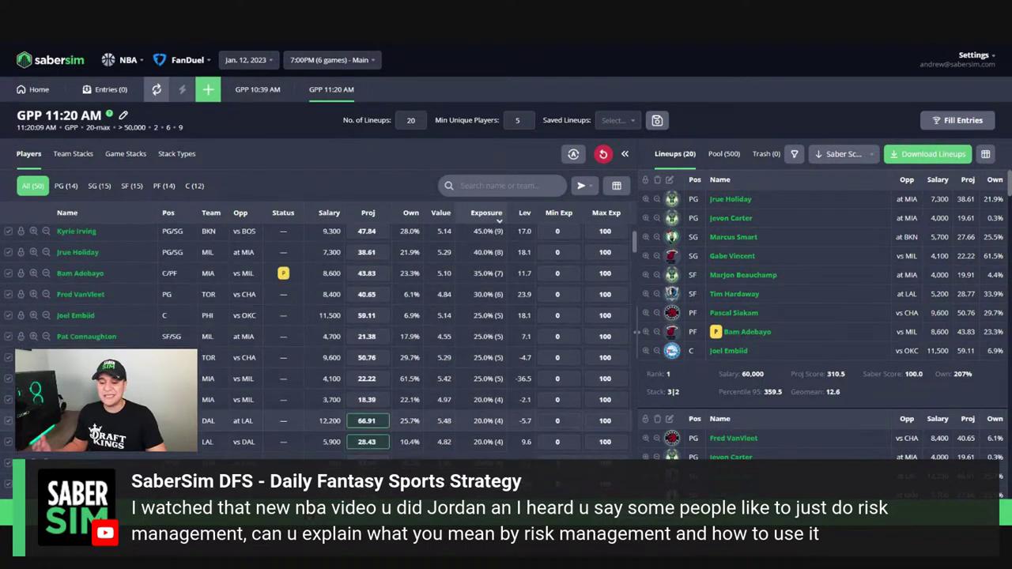
pyautogui.scroll(5, 499, 224)
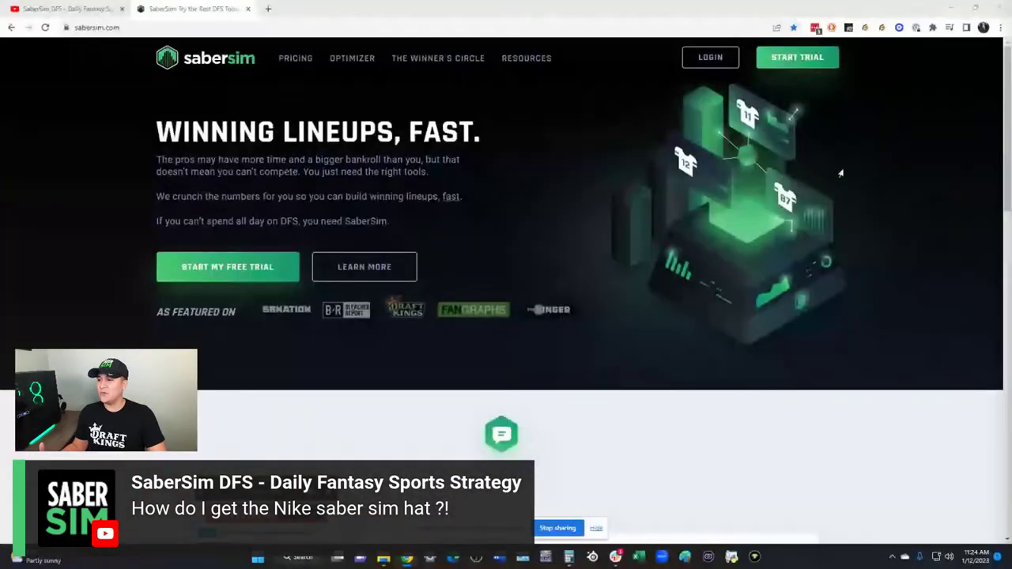
# Open the Winner's Circle page on the SaberSim website, read its full rules, and return to the introduction.
pyautogui.click(442, 67)
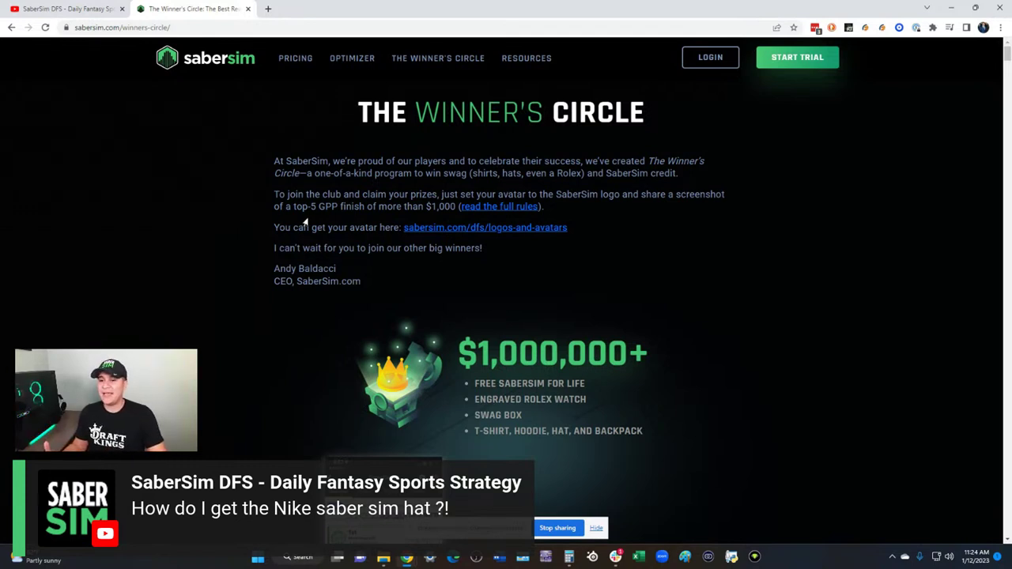
pyautogui.click(503, 207)
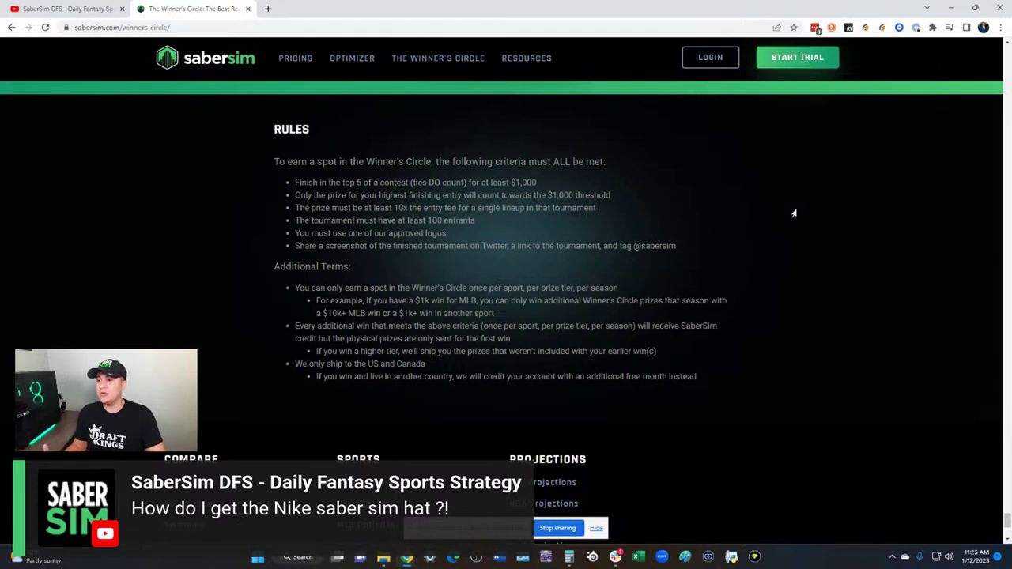
pyautogui.moveTo(1004, 524); pyautogui.dragTo(987, 253)
pyautogui.scroll(15, 988, 254)
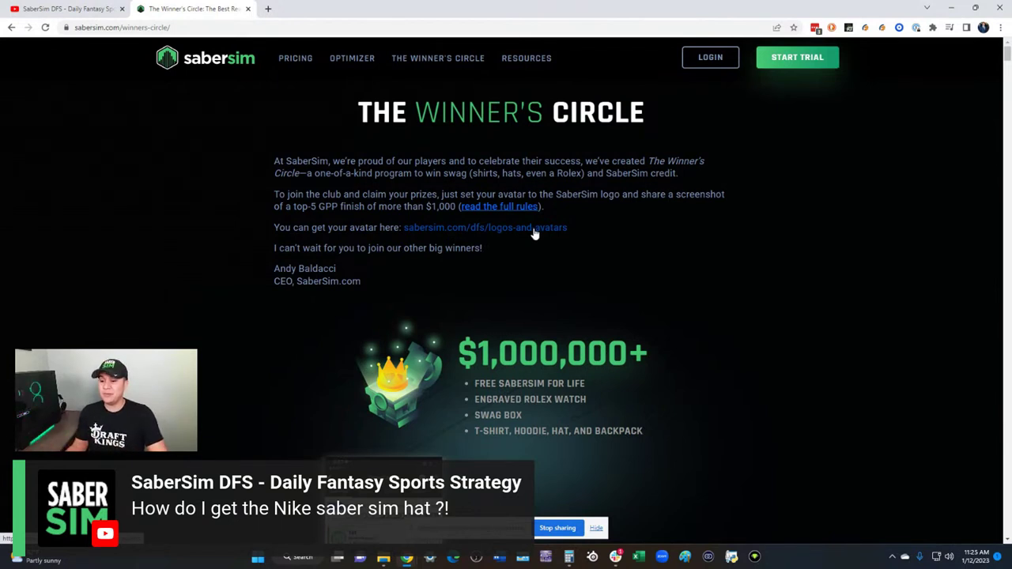
# Examine the Winner's Circle prize tiers and winners, from the $1,000,000+ tier to the $10,000+ tier.
pyautogui.scroll(-2, 734, 312)
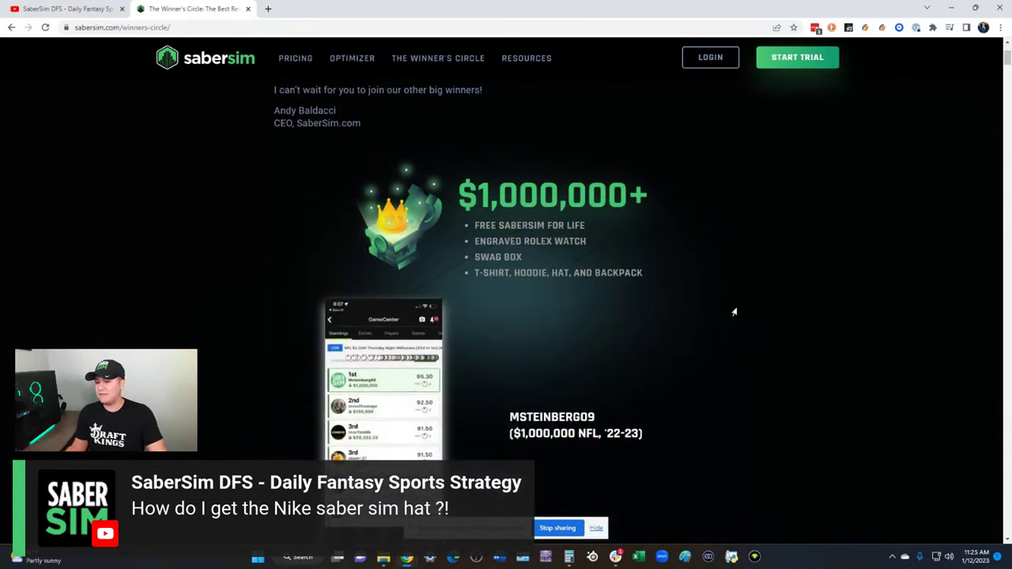
pyautogui.scroll(-1, 732, 313)
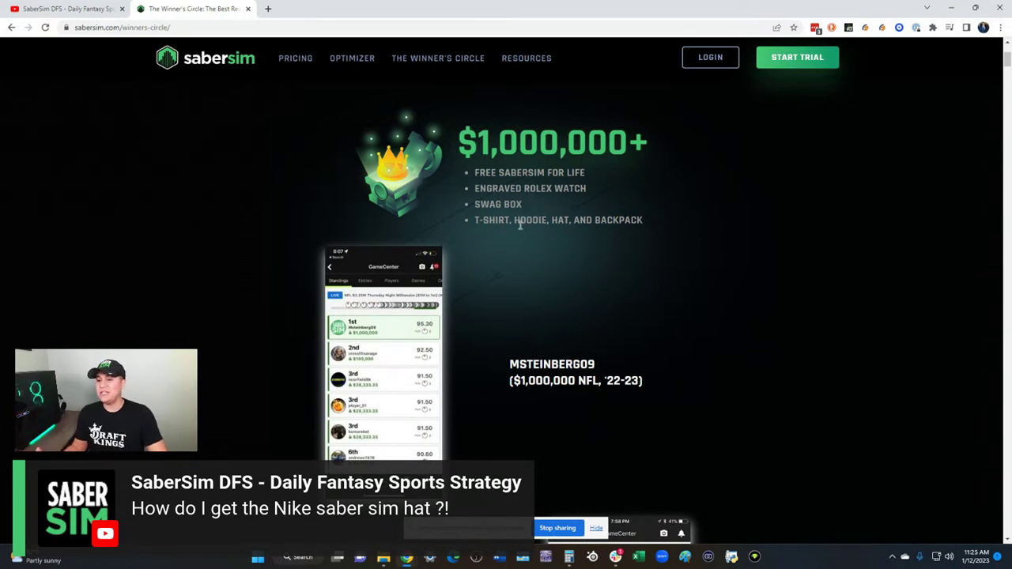
pyautogui.scroll(-10, 744, 343)
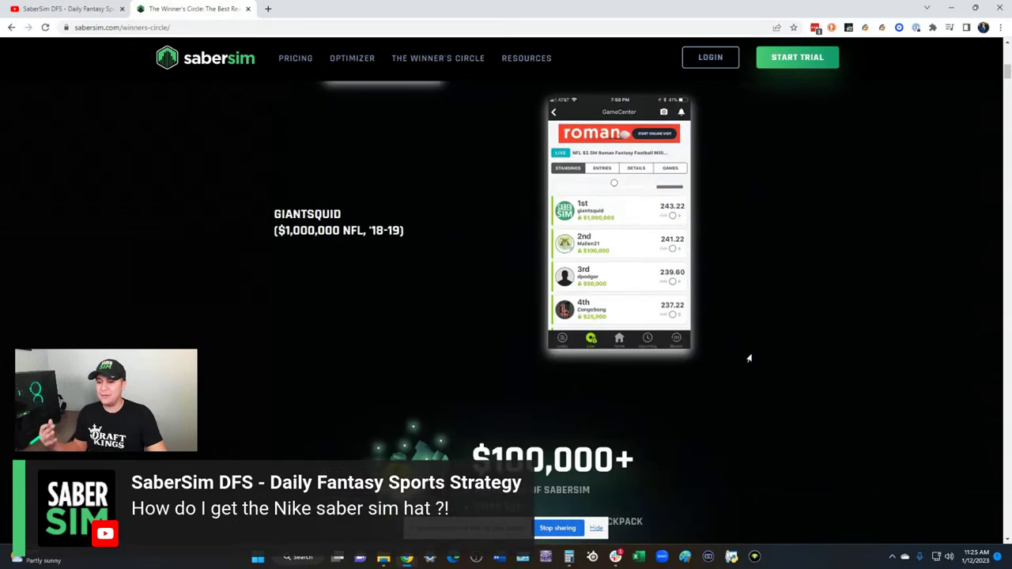
pyautogui.scroll(-15, 754, 369)
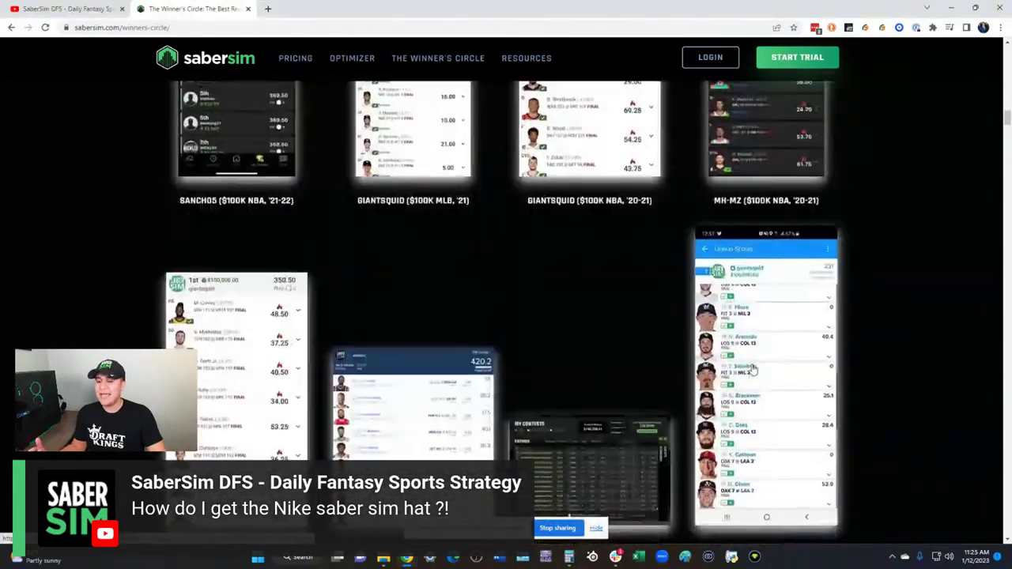
pyautogui.scroll(-10, 753, 368)
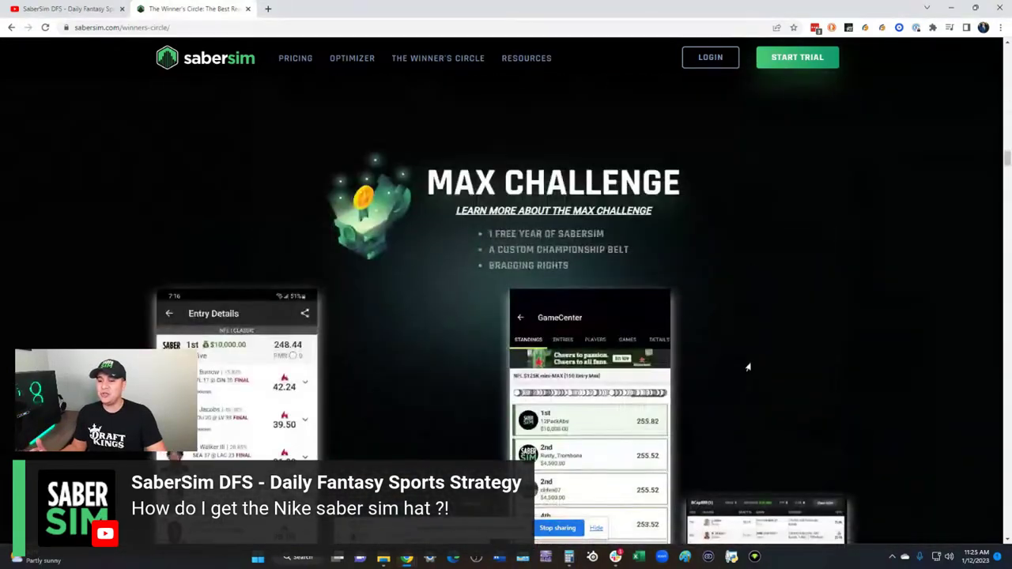
pyautogui.scroll(-8, 748, 365)
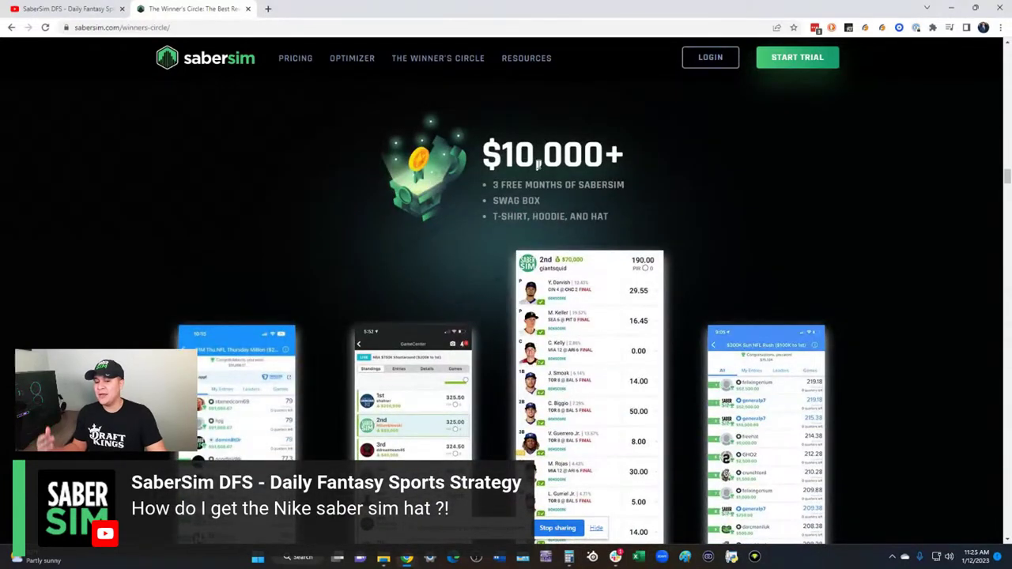
pyautogui.scroll(-1, 538, 164)
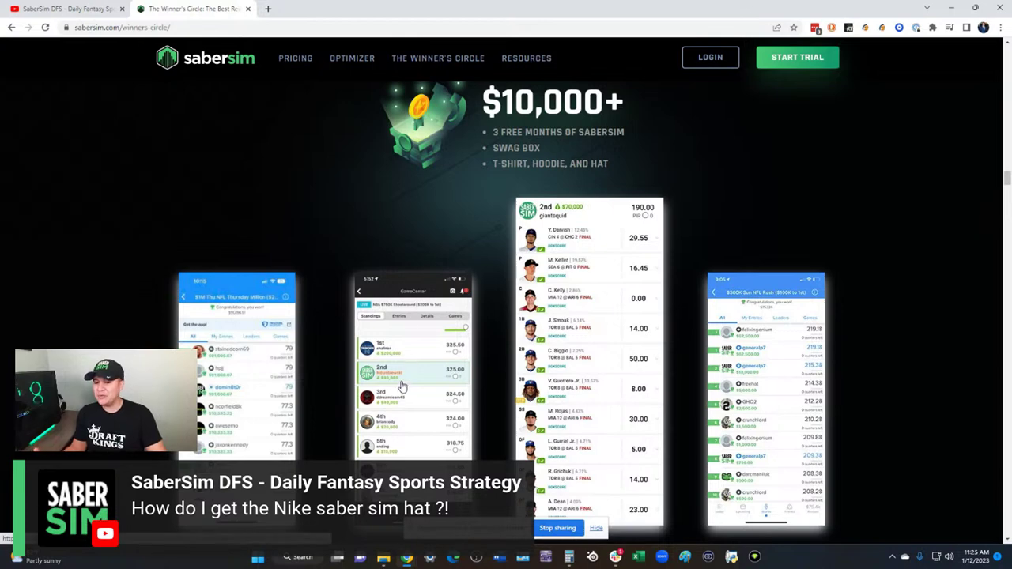
pyautogui.scroll(-1, 421, 387)
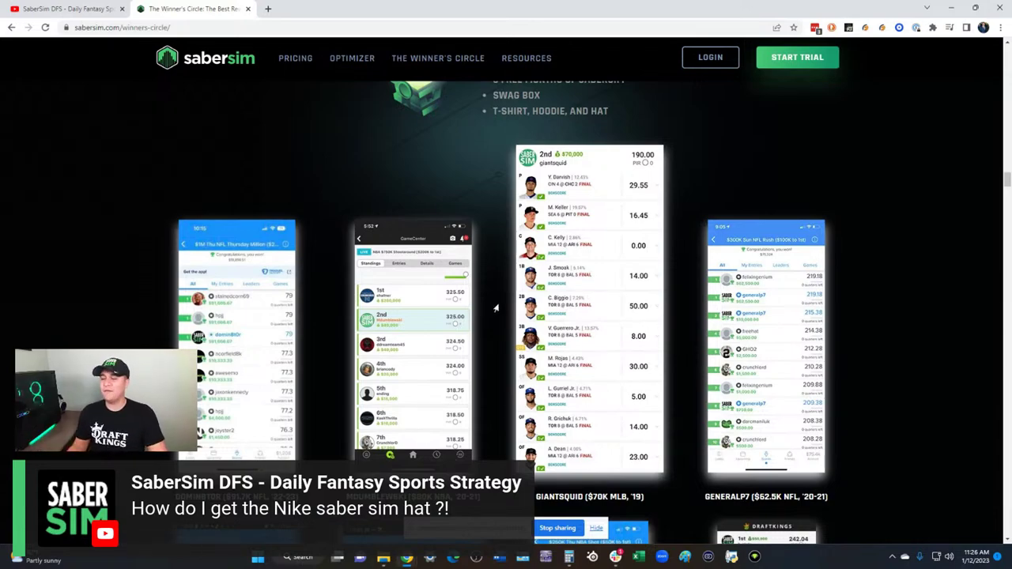
pyautogui.scroll(15, 496, 309)
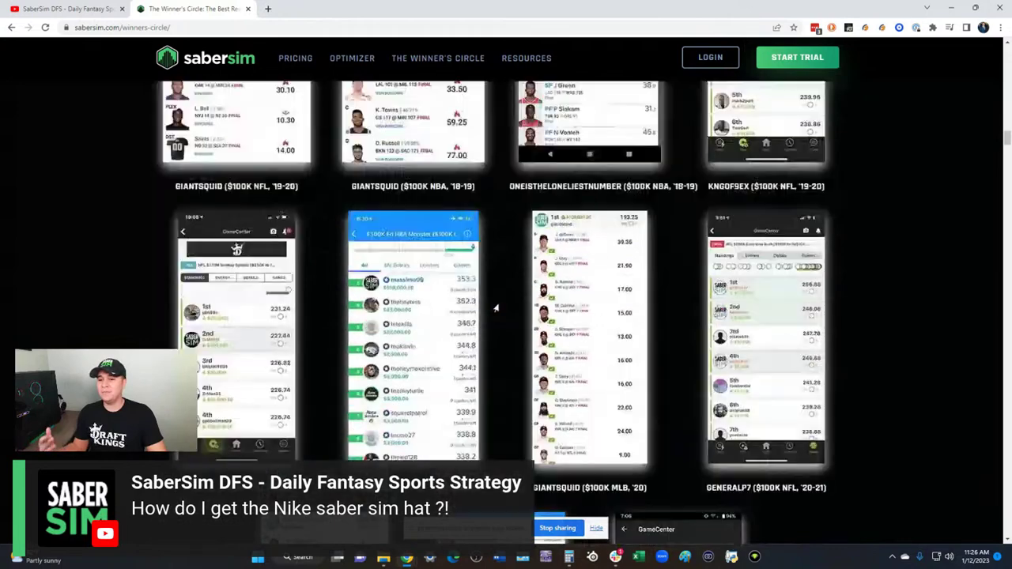
pyautogui.scroll(5, 495, 309)
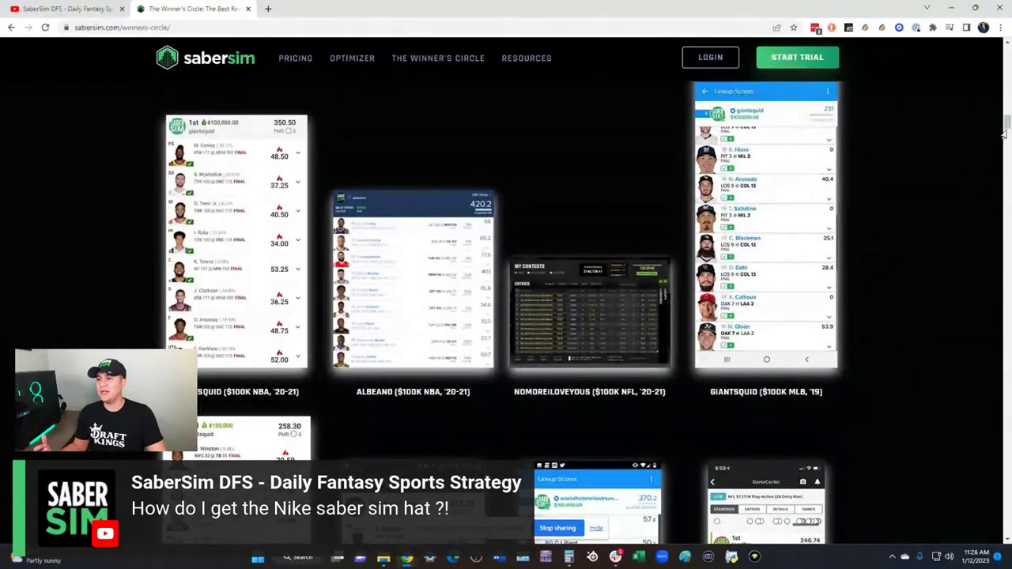
pyautogui.scroll(12, 1003, 135)
pyautogui.scroll(-3, 825, 242)
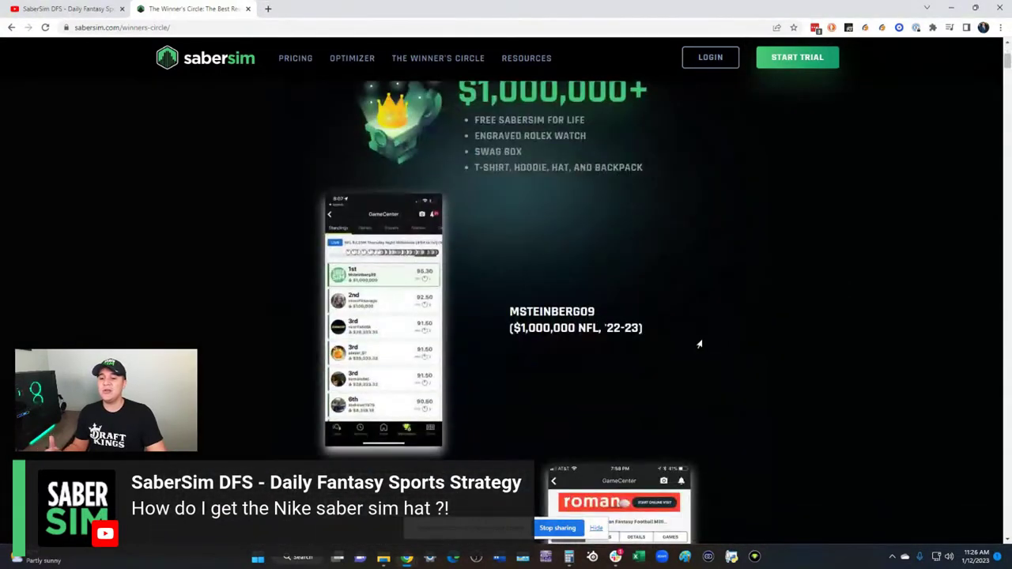
pyautogui.scroll(-10, 699, 344)
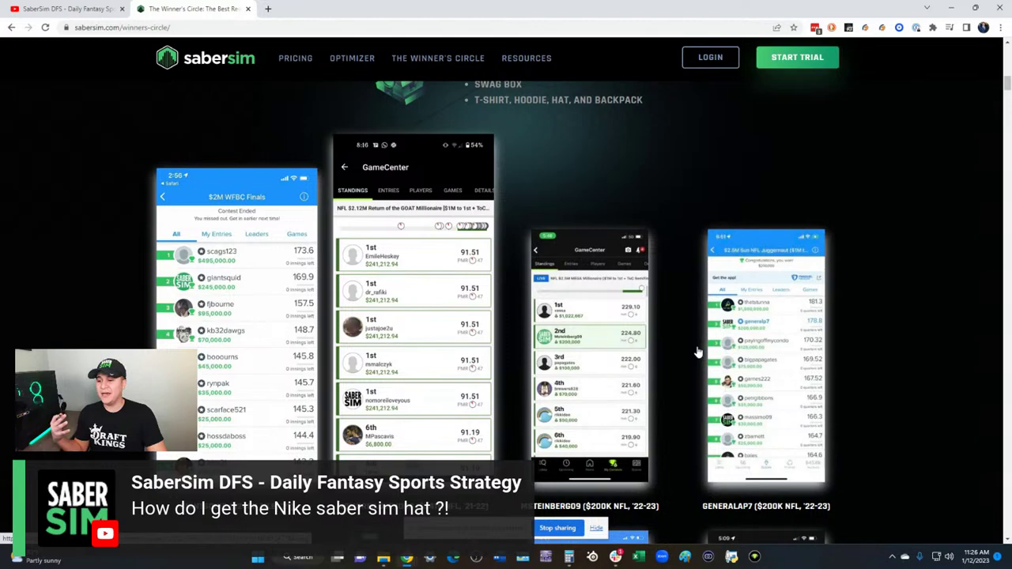
pyautogui.scroll(-4, 698, 352)
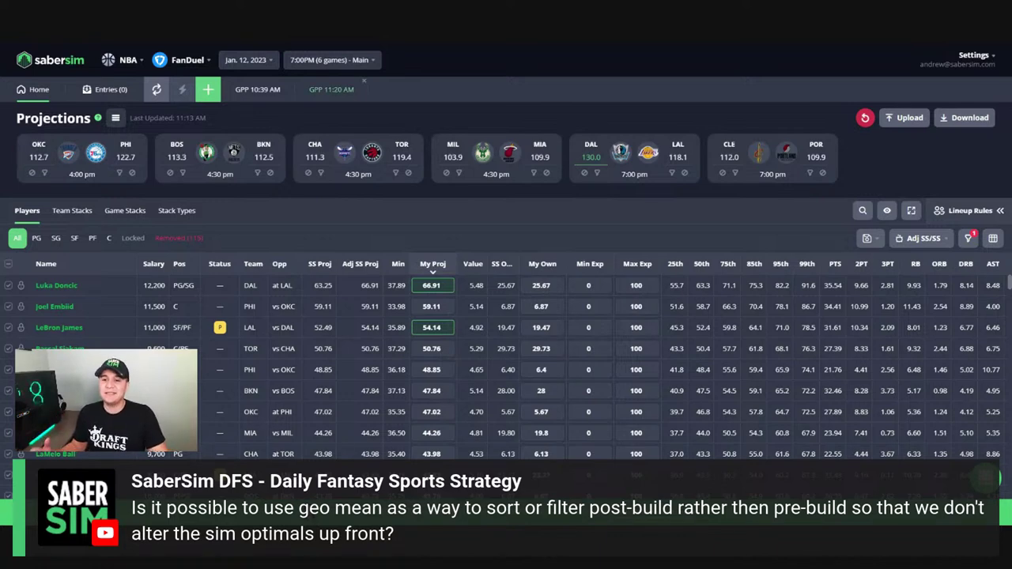
# Open the GPP 11:20 AM build and view the new lineup filter and custom lineup metric forms without saving either.
pyautogui.click(346, 91)
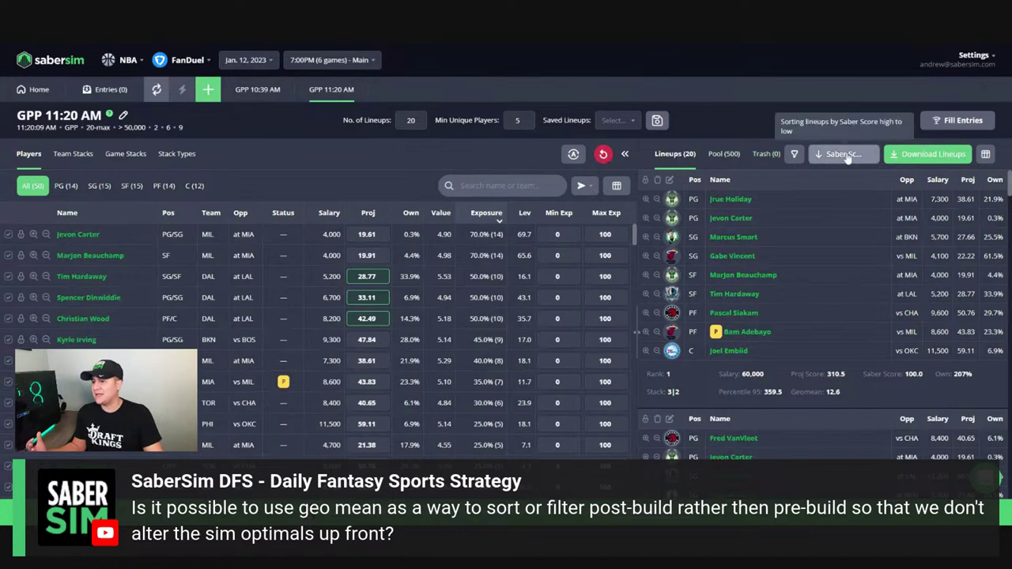
pyautogui.click(794, 154)
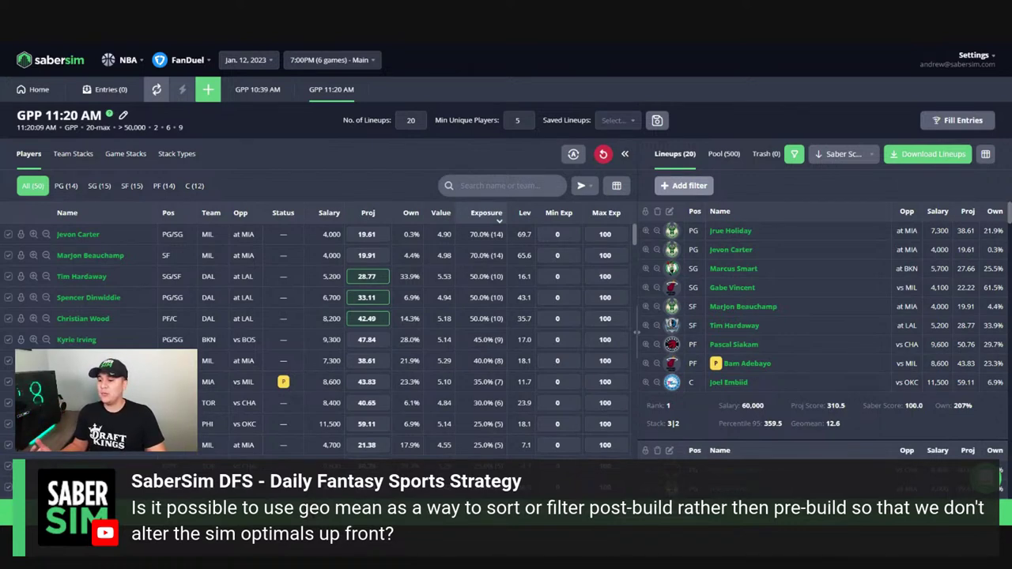
pyautogui.click(673, 189)
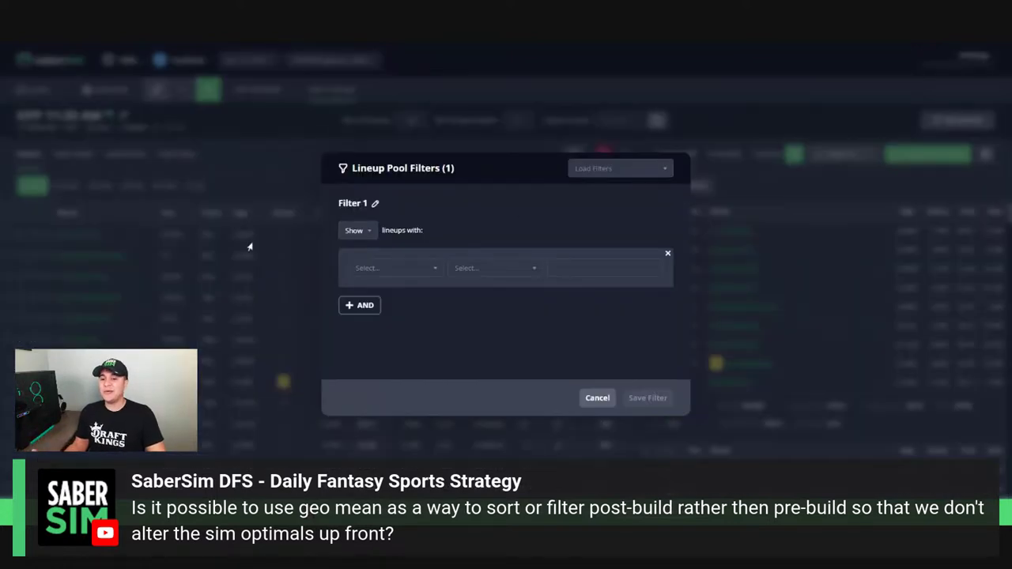
pyautogui.click(597, 398)
pyautogui.click(843, 153)
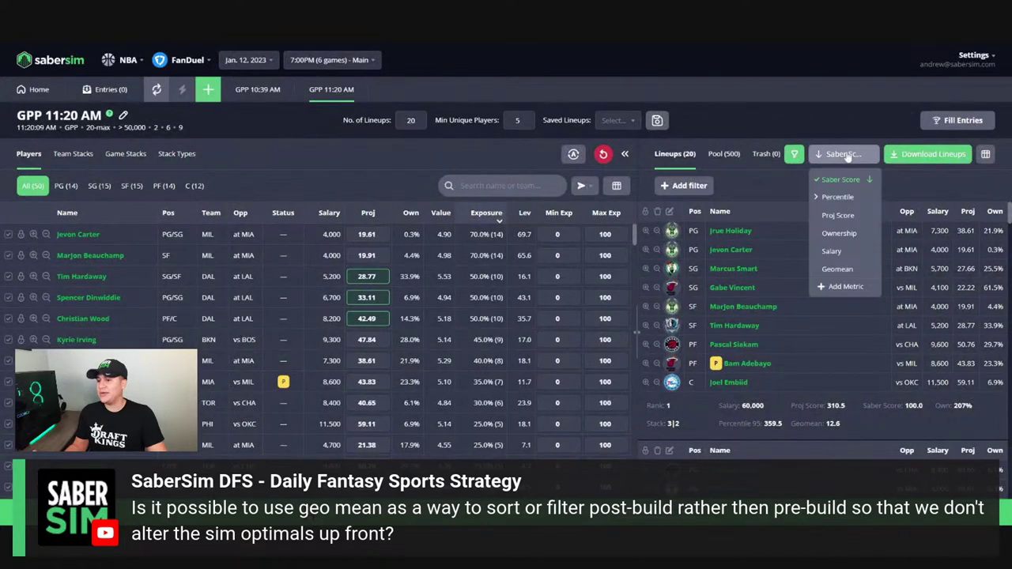
pyautogui.click(845, 286)
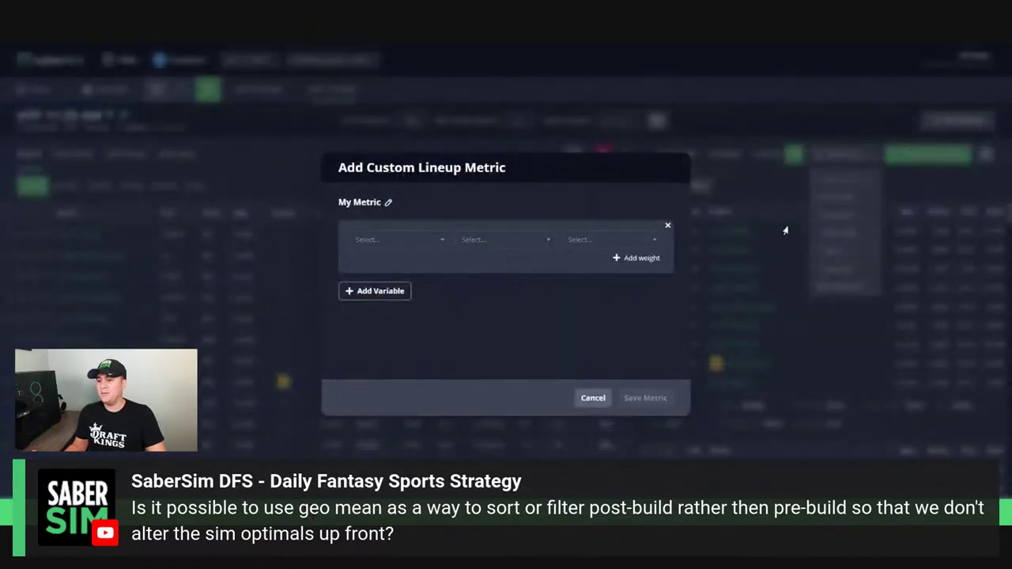
pyautogui.click(765, 200)
# Sort the lineups by Geomean, view how that metric is defined, and close it without changes.
pyautogui.click(843, 154)
pyautogui.click(855, 269)
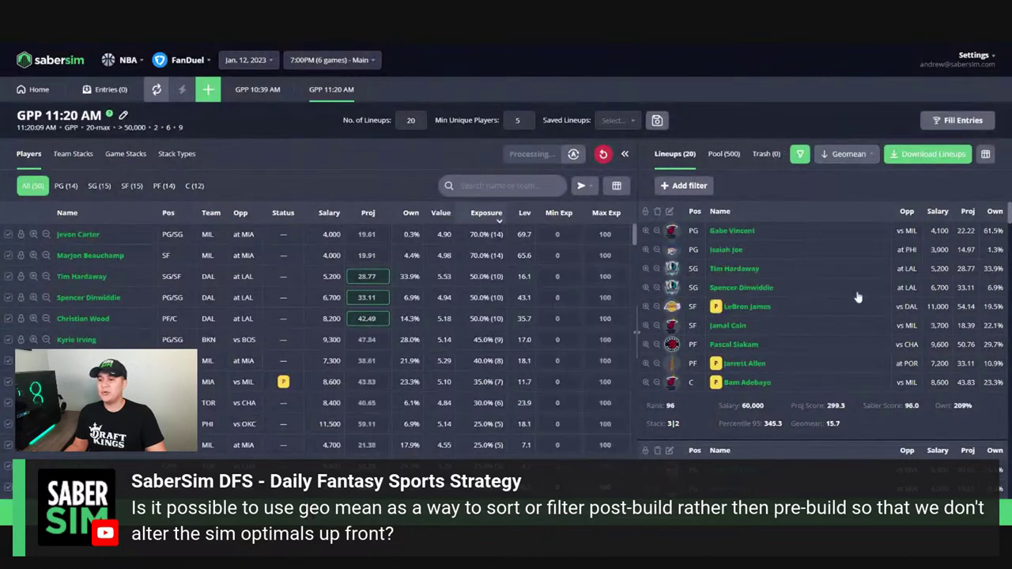
pyautogui.click(849, 155)
pyautogui.click(848, 271)
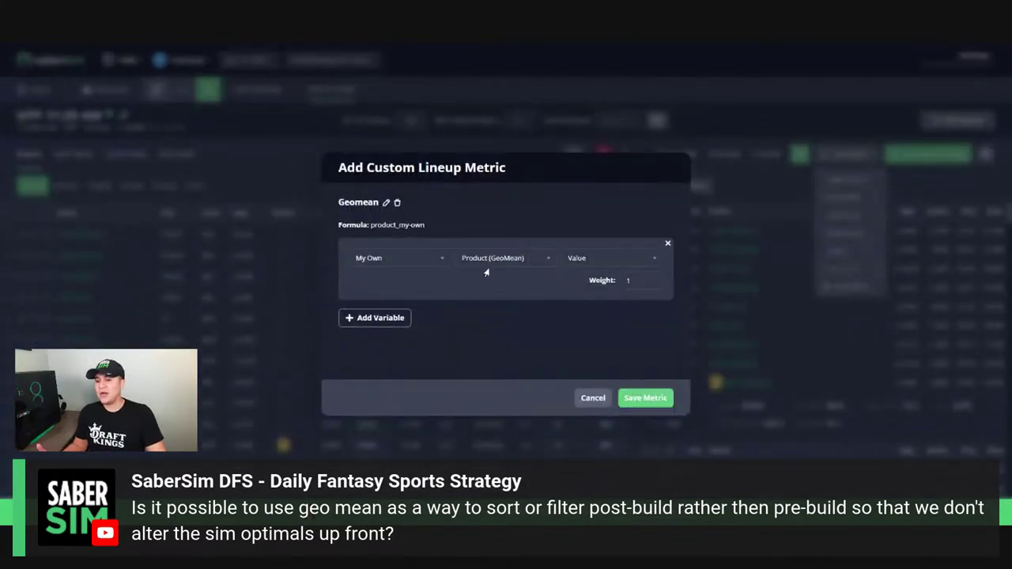
pyautogui.click(593, 397)
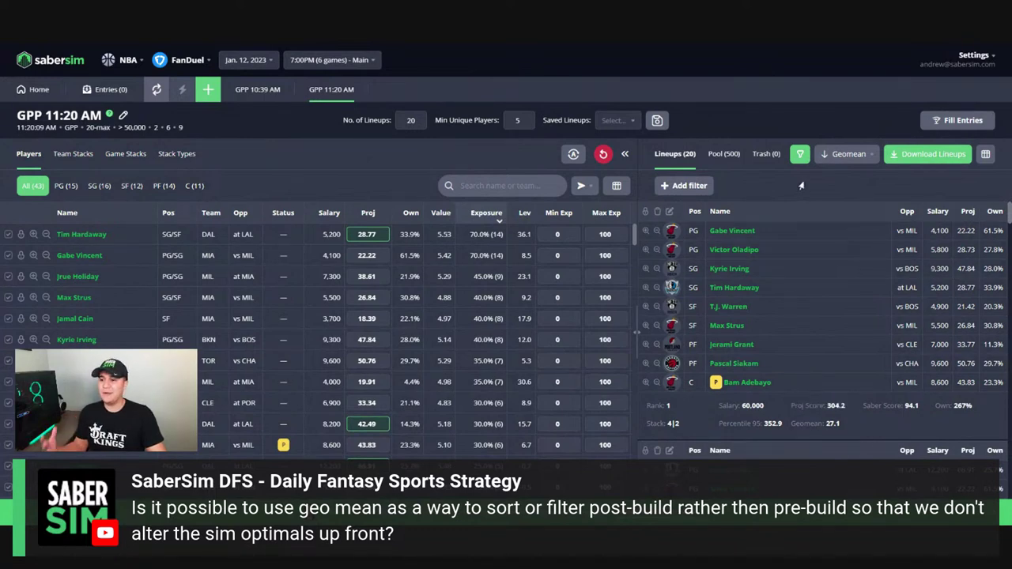
# Create a lineup pool filter that hides lineups with a Geomean greater than 30.
pyautogui.click(692, 185)
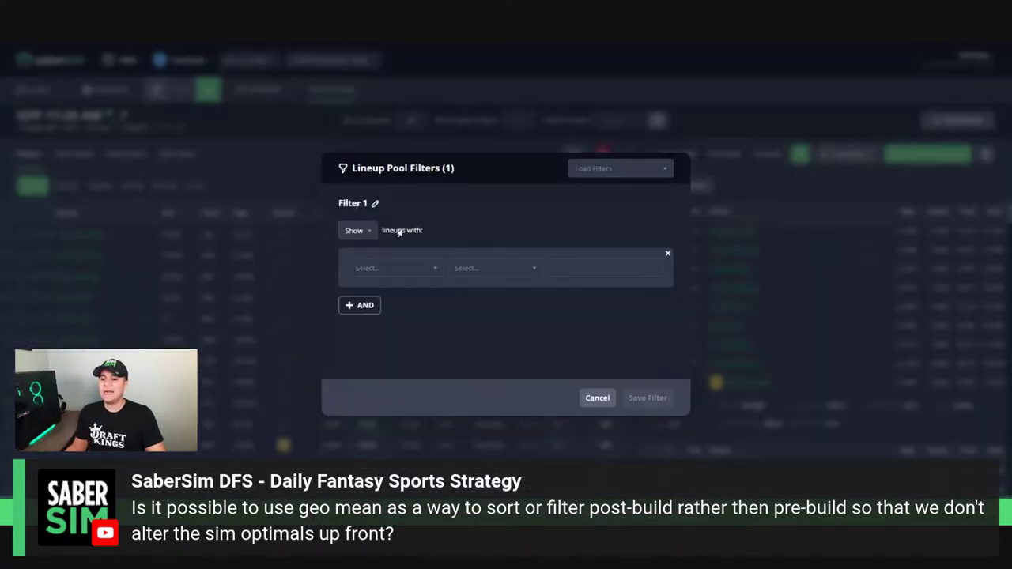
pyautogui.click(359, 230)
pyautogui.click(355, 271)
pyautogui.click(389, 269)
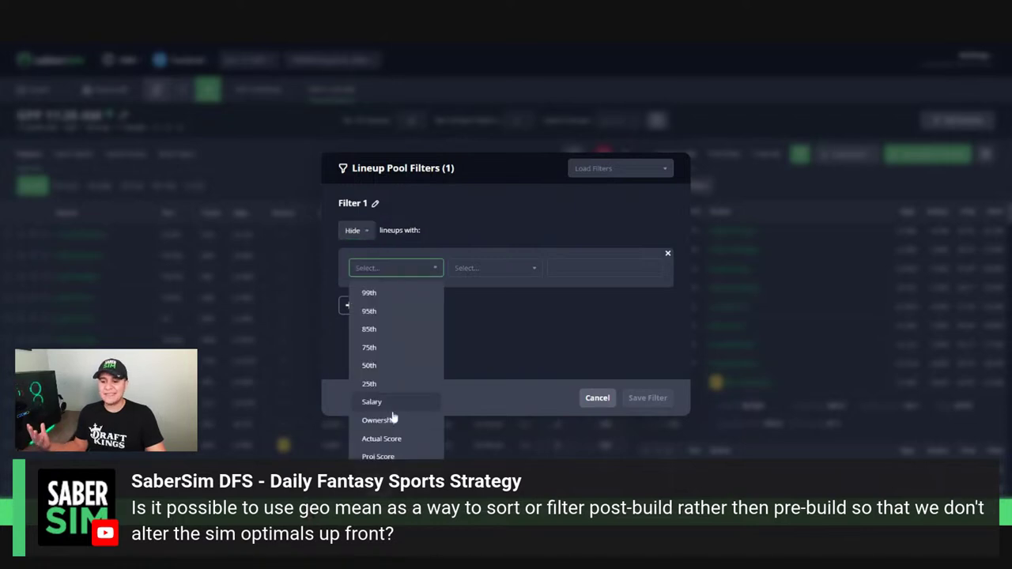
pyautogui.click(388, 436)
pyautogui.click(490, 268)
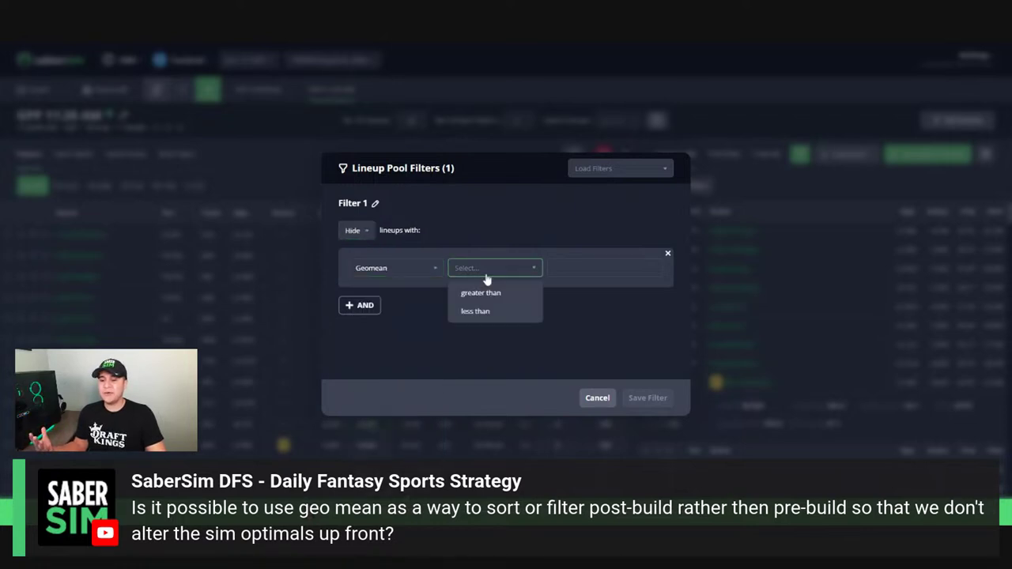
pyautogui.click(489, 294)
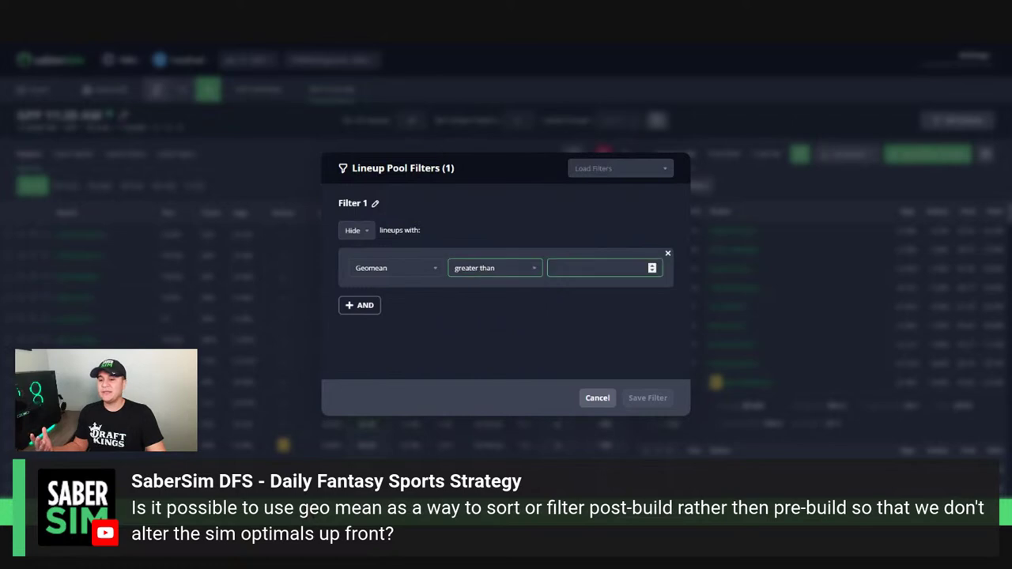
pyautogui.write('35')
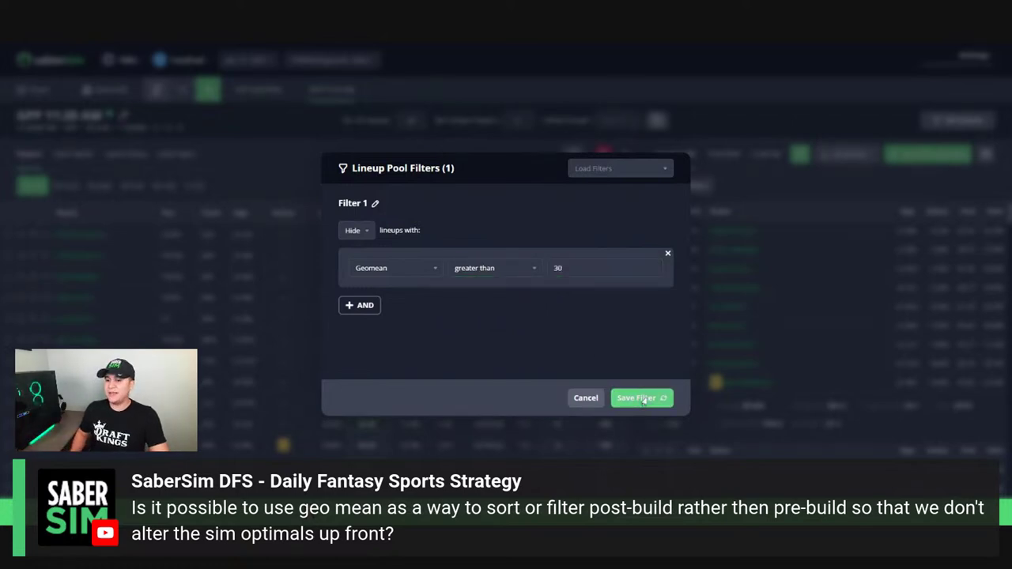
pyautogui.click(648, 398)
# Set the Geomean threshold of Filter 1 to 25 and save the filter.
pyautogui.click(673, 185)
pyautogui.click(601, 268)
pyautogui.write('25')
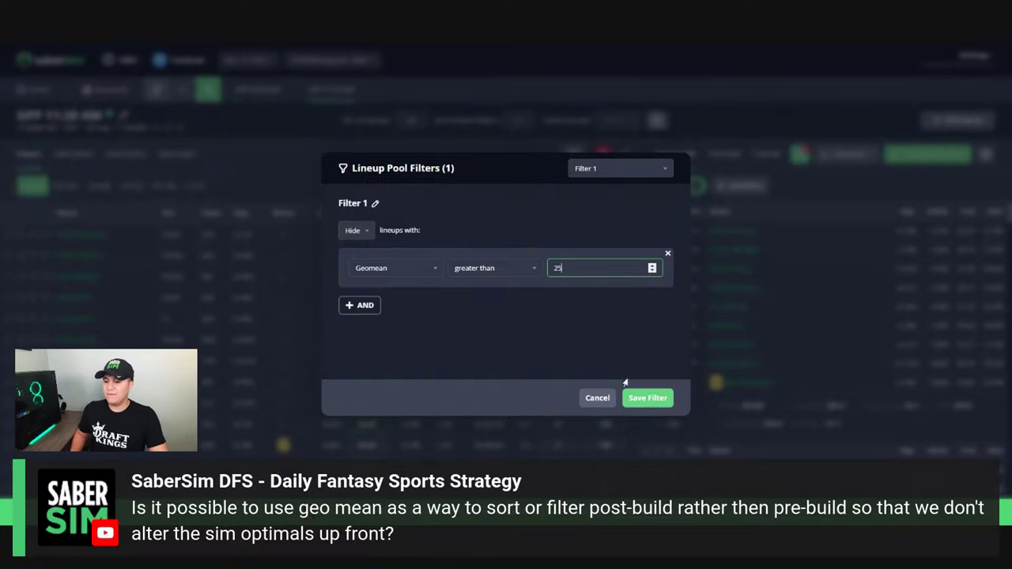
pyautogui.click(647, 398)
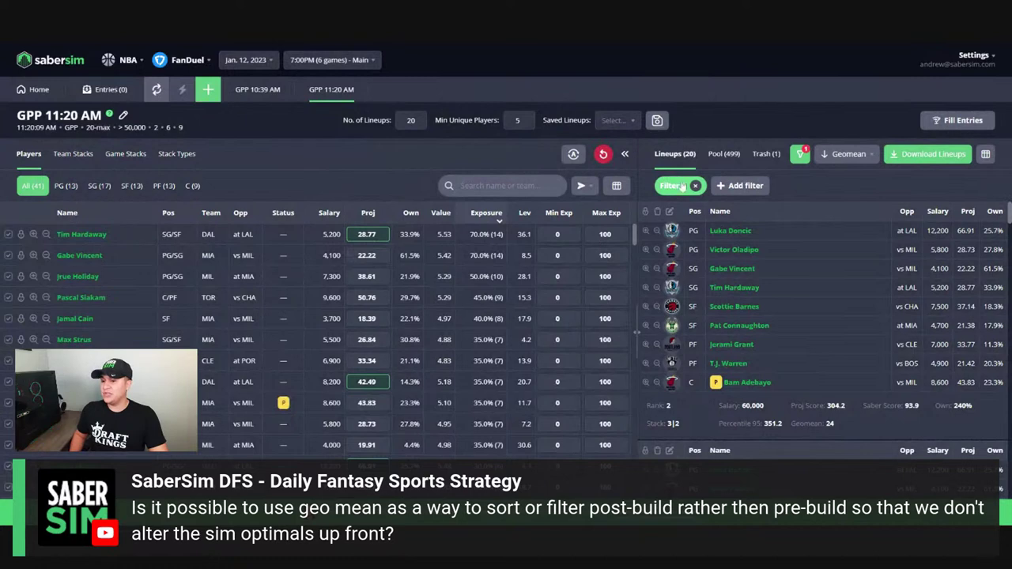
# View the trashed lineups and review Filter 1's conditions and available metrics, leaving the filter as it is.
pyautogui.click(764, 154)
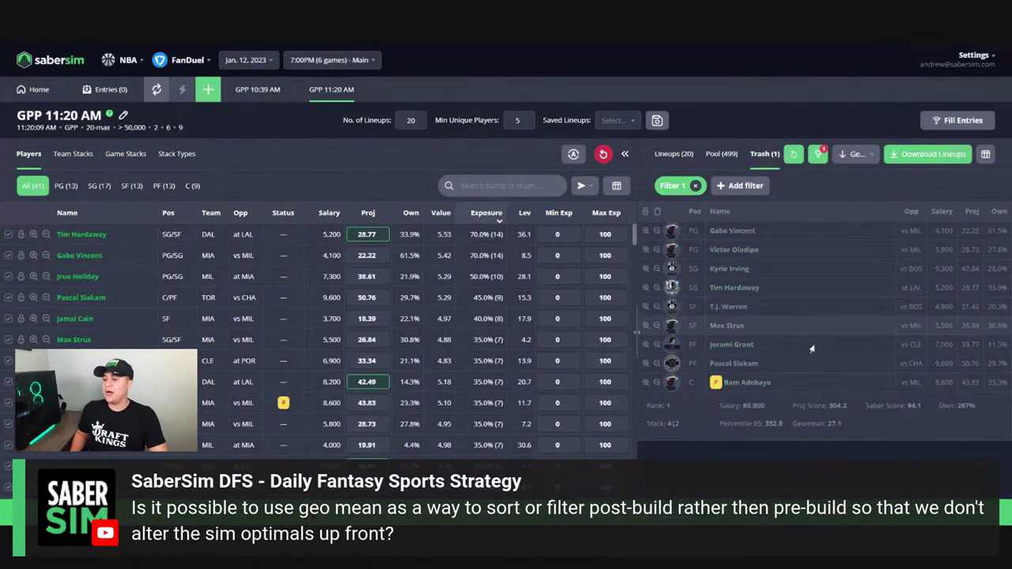
pyautogui.click(685, 185)
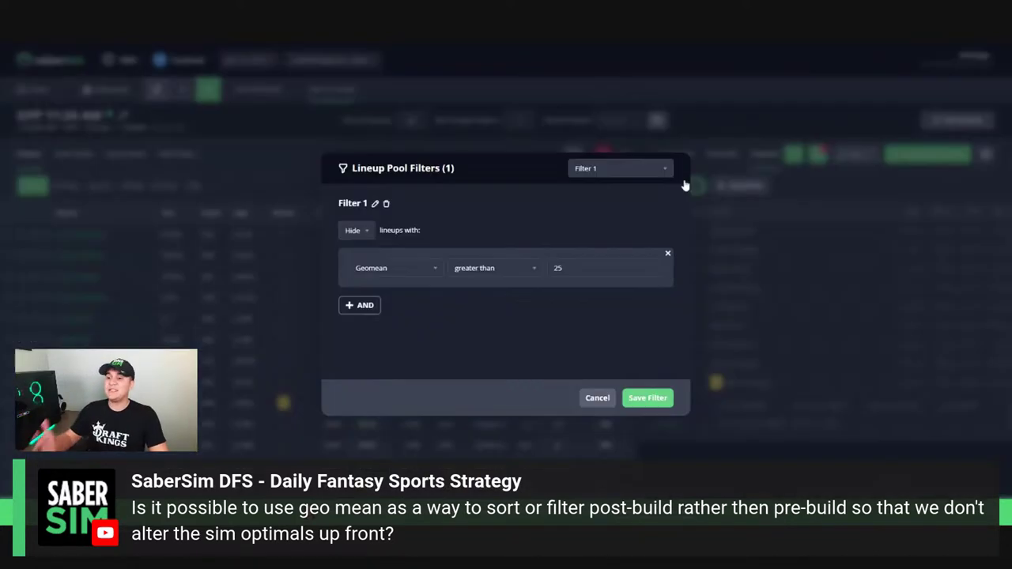
pyautogui.click(602, 399)
pyautogui.click(854, 155)
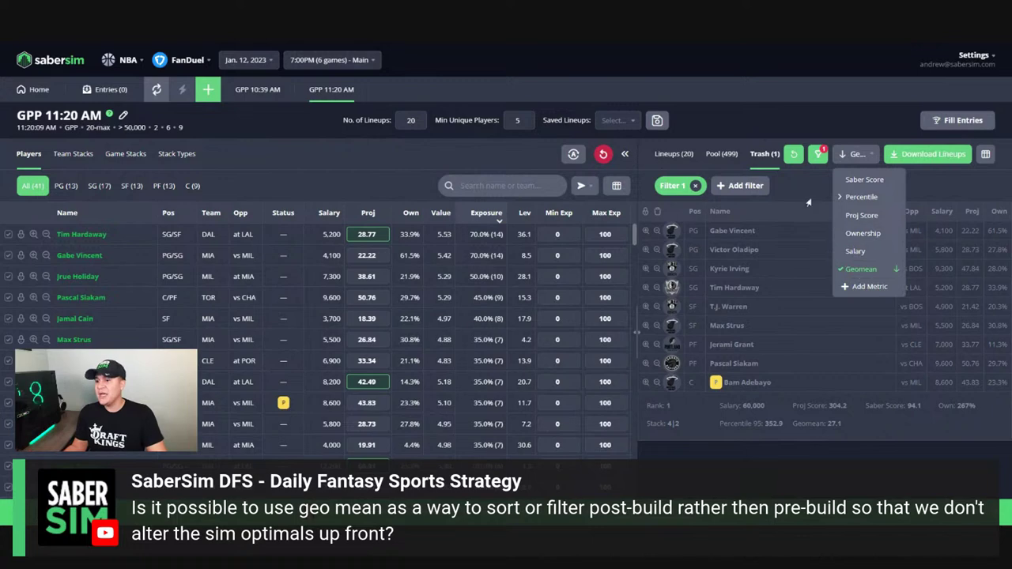
pyautogui.click(685, 185)
pyautogui.click(397, 272)
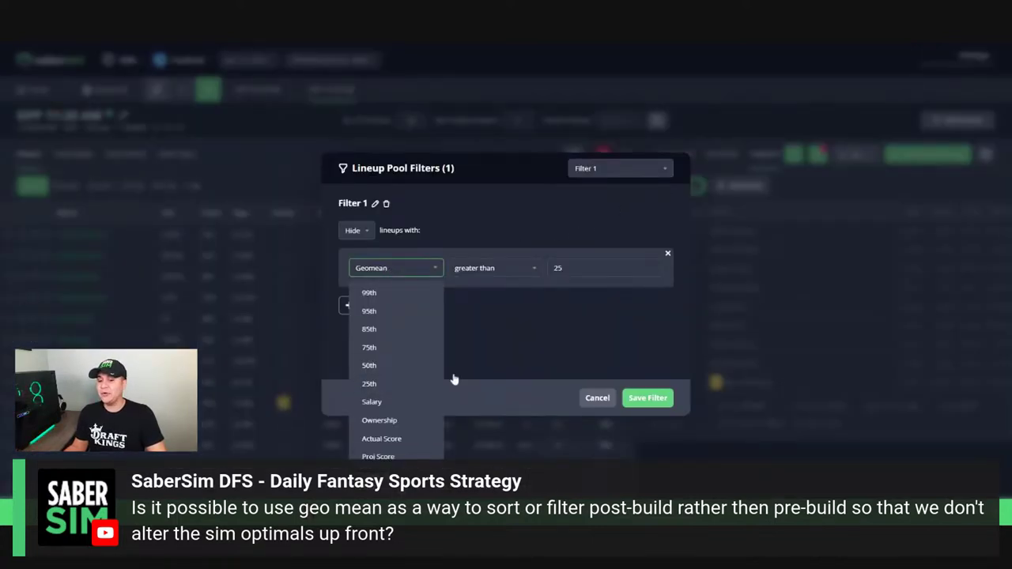
pyautogui.click(498, 348)
pyautogui.click(796, 194)
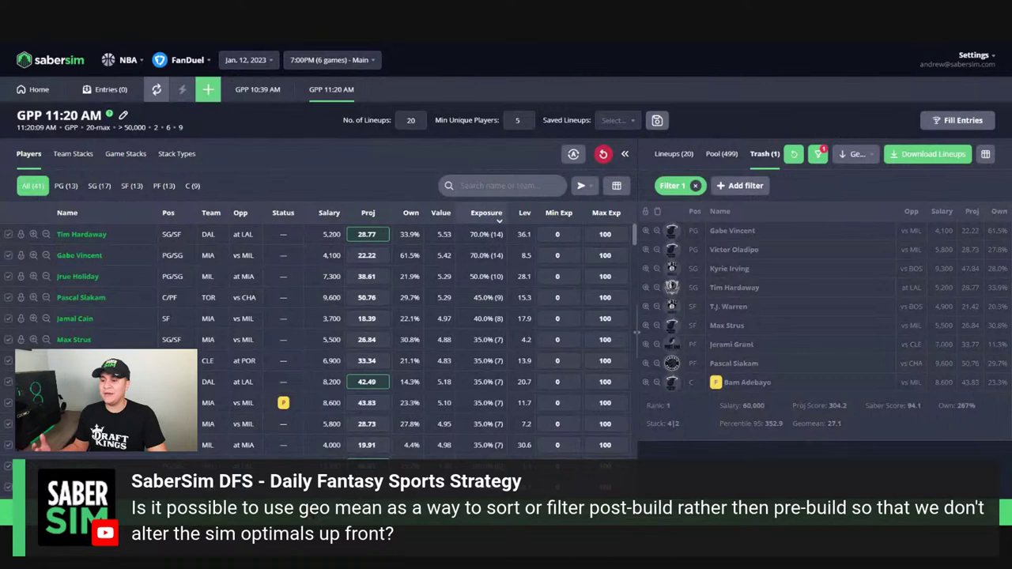
# View the metrics offered in a new filter, cancel it unsaved, and remove Filter 1 from the lineup pool.
pyautogui.click(854, 157)
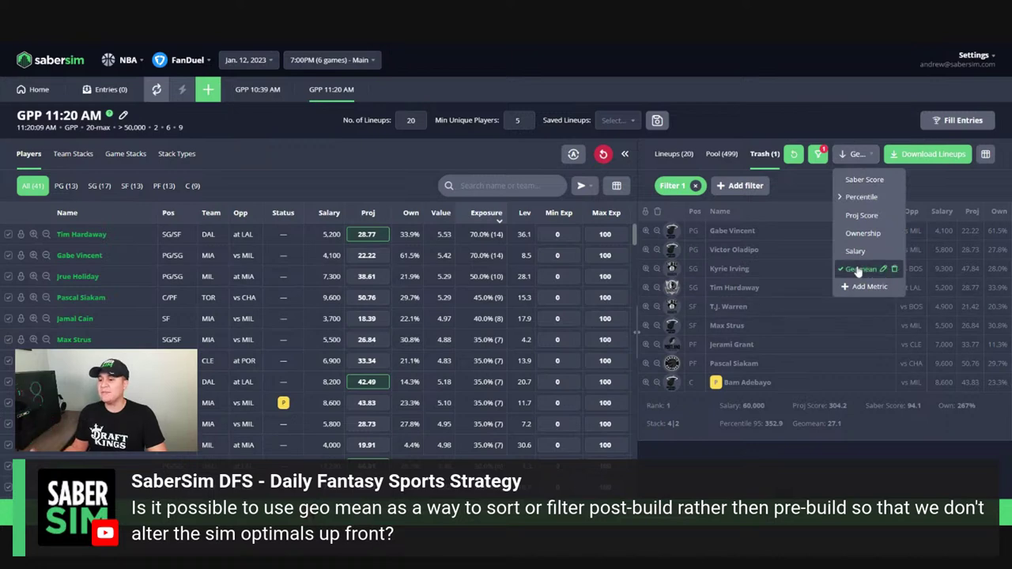
pyautogui.click(718, 188)
pyautogui.click(431, 267)
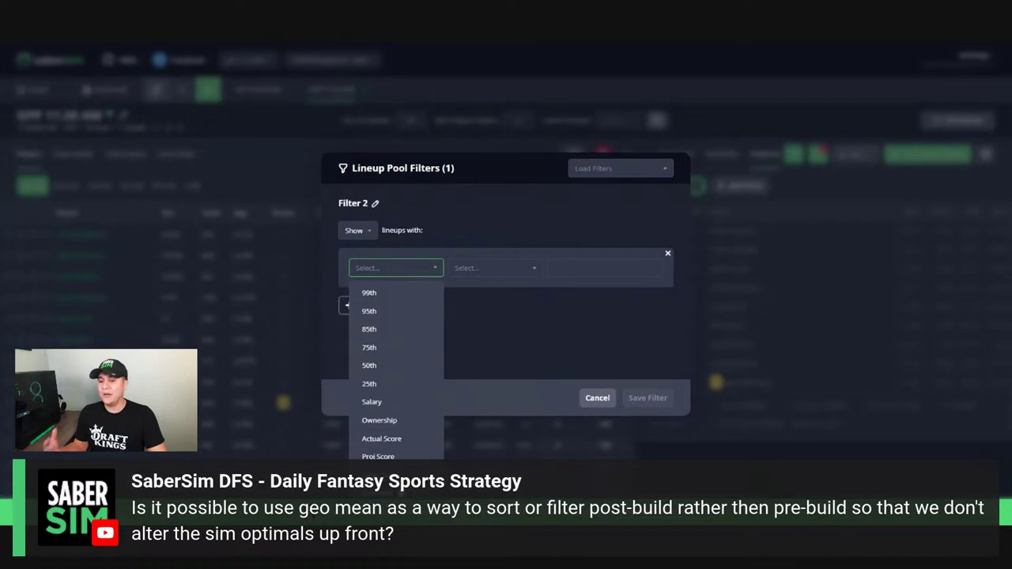
pyautogui.click(487, 309)
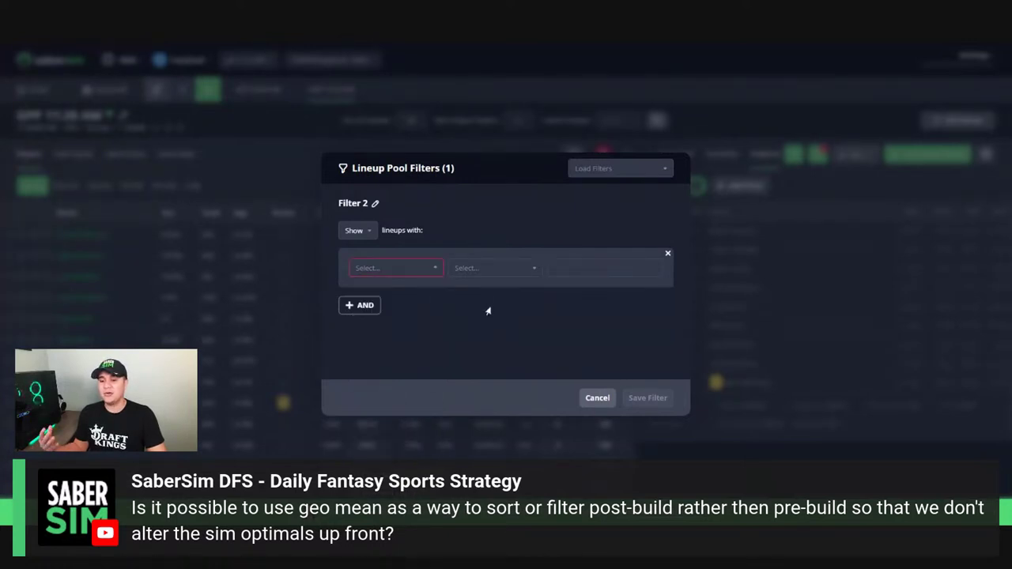
pyautogui.click(598, 399)
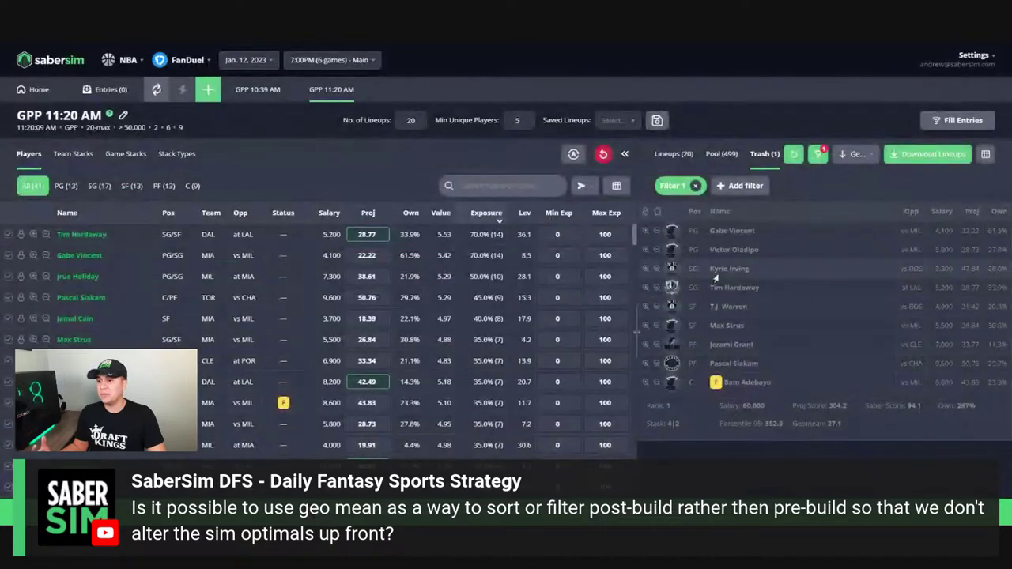
pyautogui.click(695, 186)
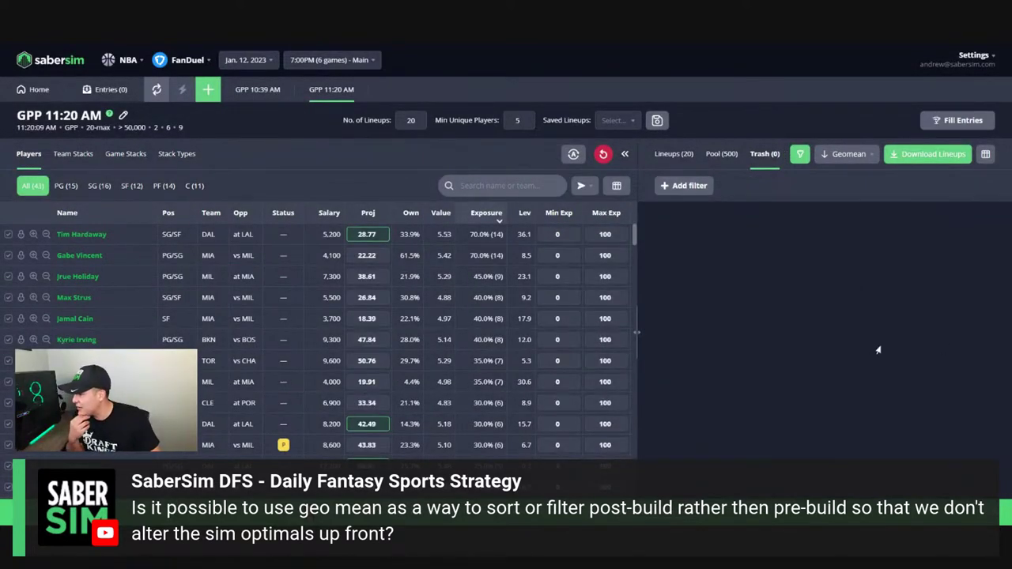
# Return to the Home projections and start a new lineup rule of the Aggregate type.
pyautogui.click(31, 92)
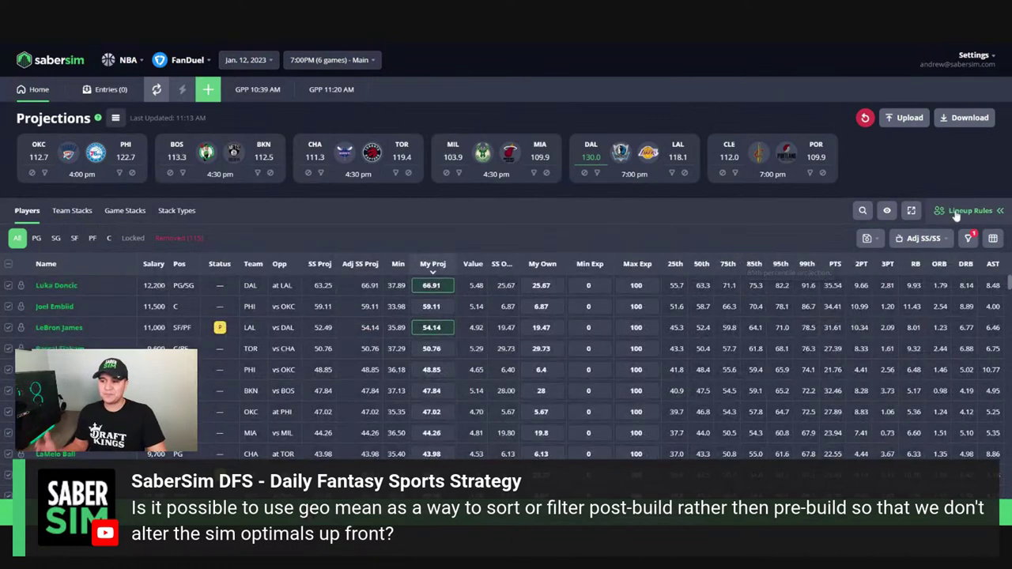
pyautogui.click(955, 212)
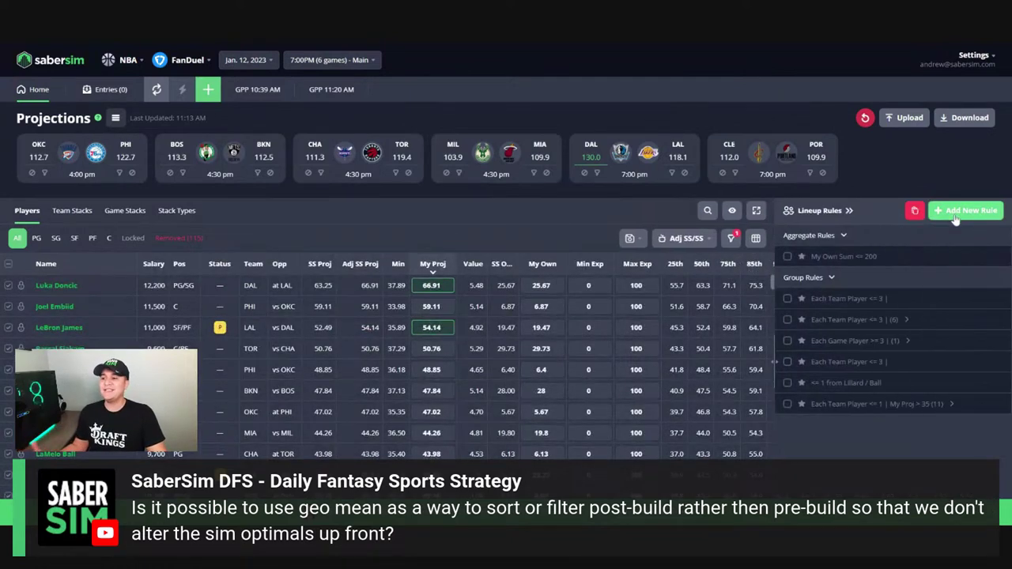
pyautogui.click(957, 214)
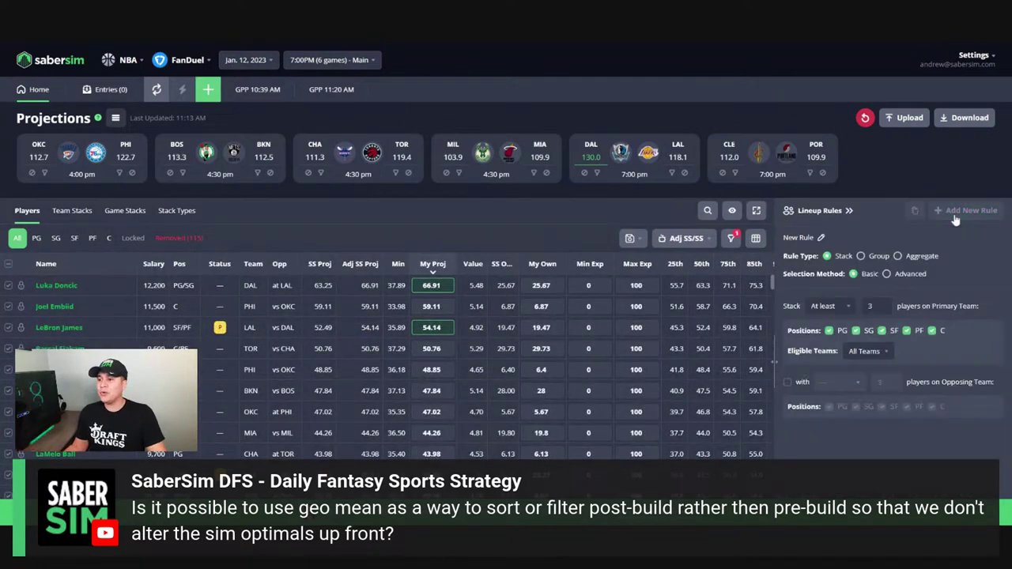
pyautogui.click(923, 260)
# Set the rule to a My Own Geometric Mean of no more than 25 and collapse the lineup rules without saving.
pyautogui.click(799, 290)
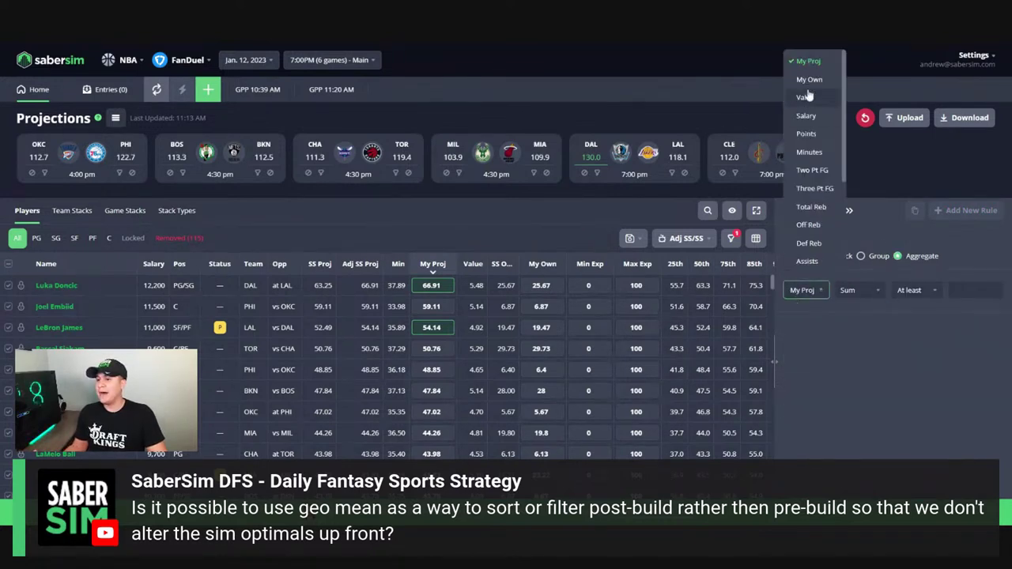
pyautogui.click(808, 81)
pyautogui.click(858, 291)
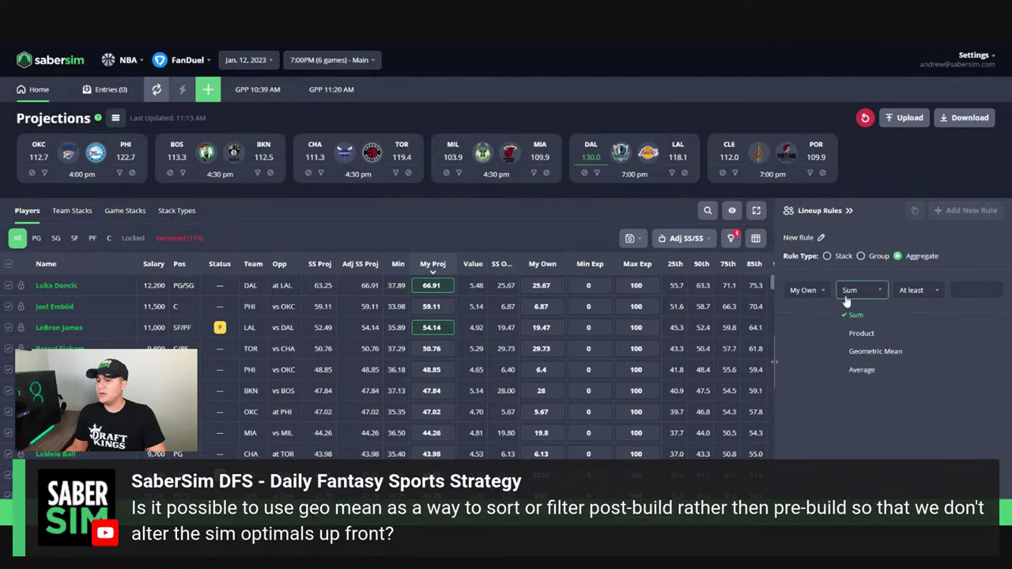
pyautogui.click(868, 353)
pyautogui.click(914, 291)
pyautogui.click(919, 334)
pyautogui.write('25')
pyautogui.click(944, 370)
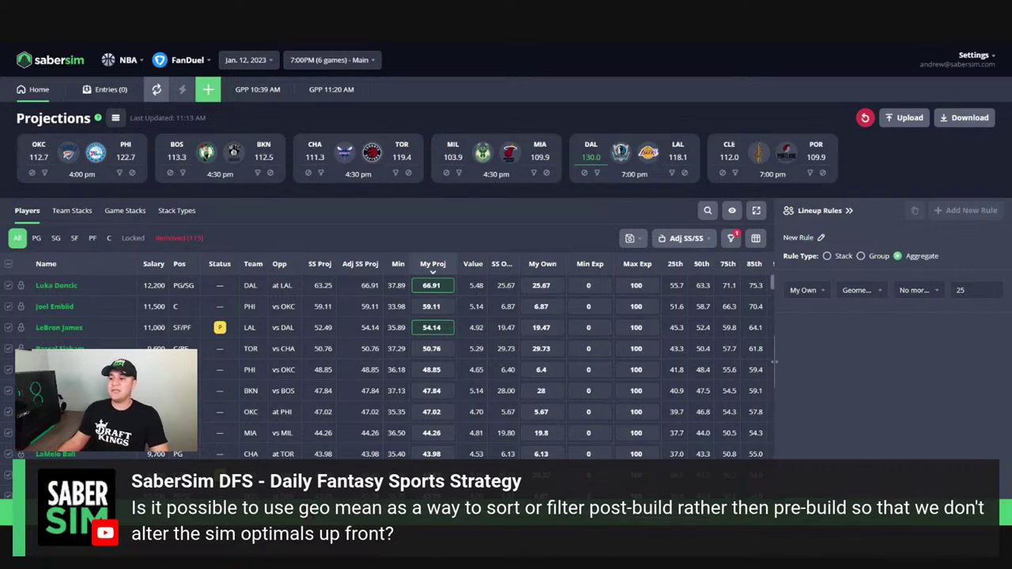
pyautogui.click(819, 215)
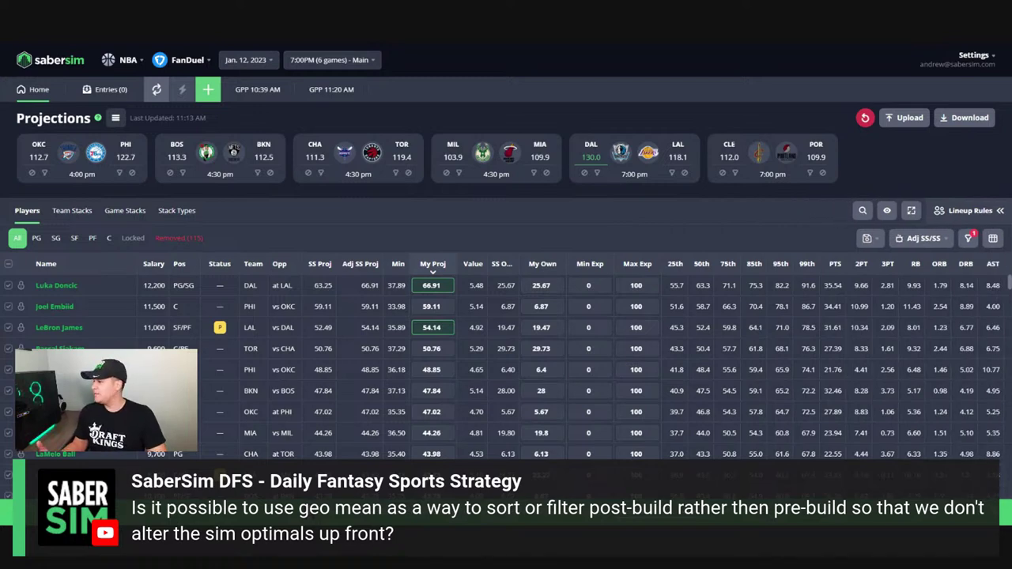
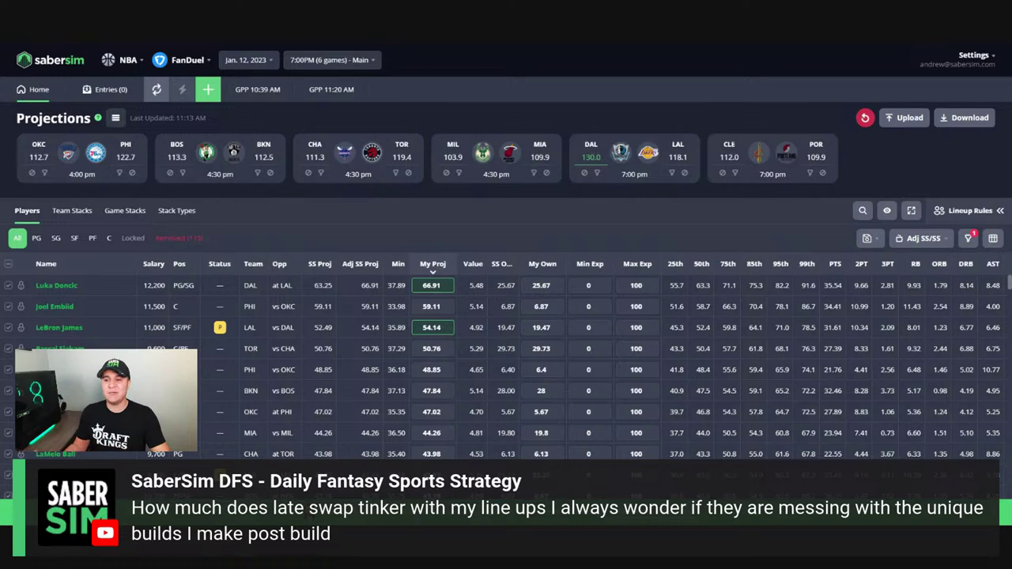
pyautogui.click(956, 65)
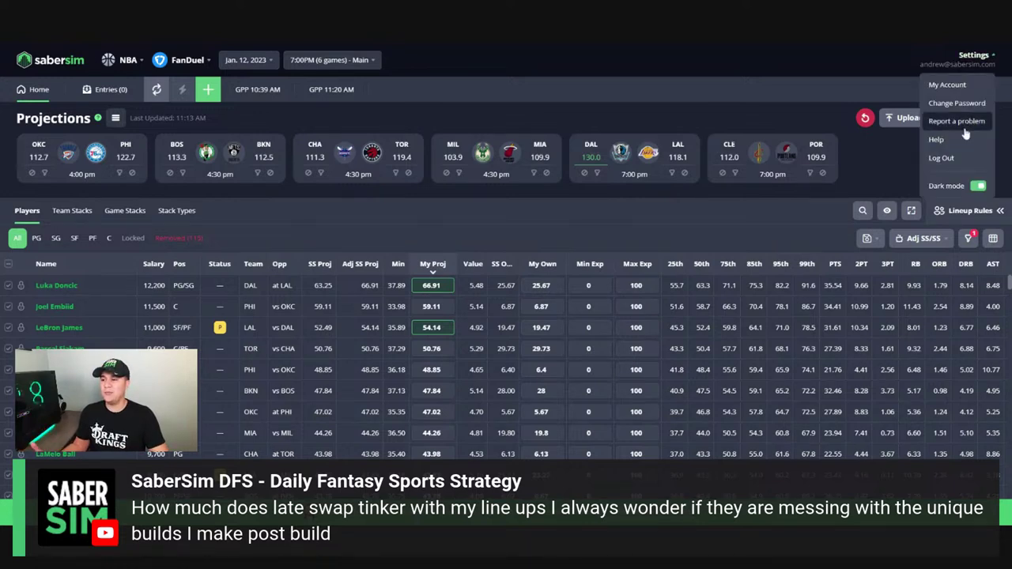
pyautogui.click(873, 82)
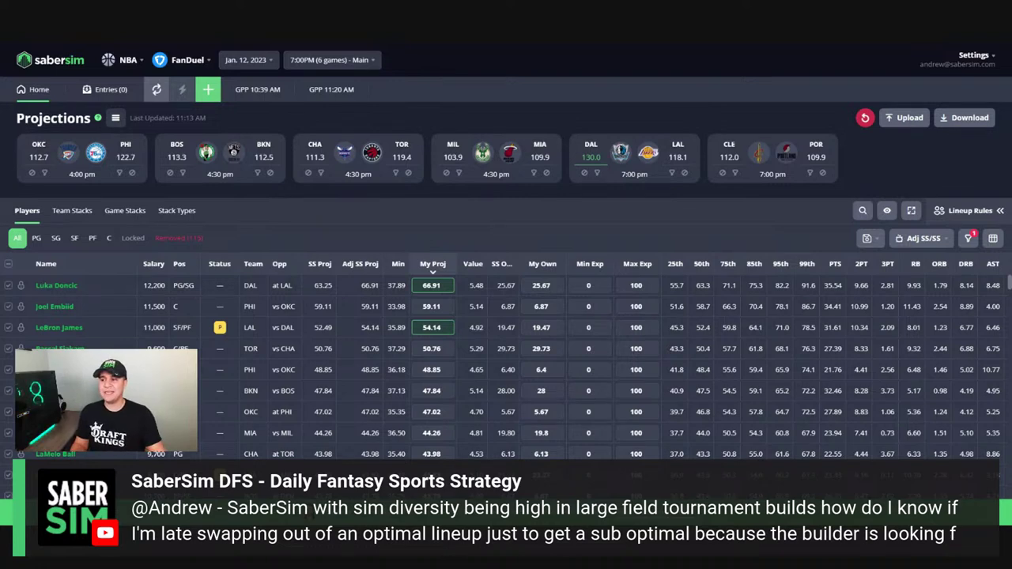
# Open the GPP 11:20 AM build and examine its selected lineups and the full lineup pool, both sorted by Geomean.
pyautogui.click(327, 89)
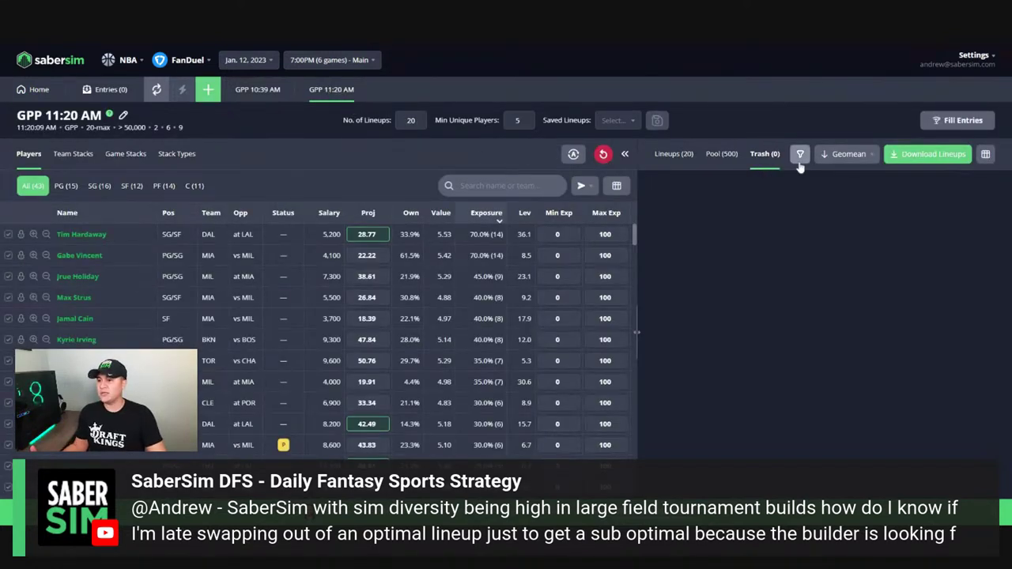
pyautogui.click(688, 158)
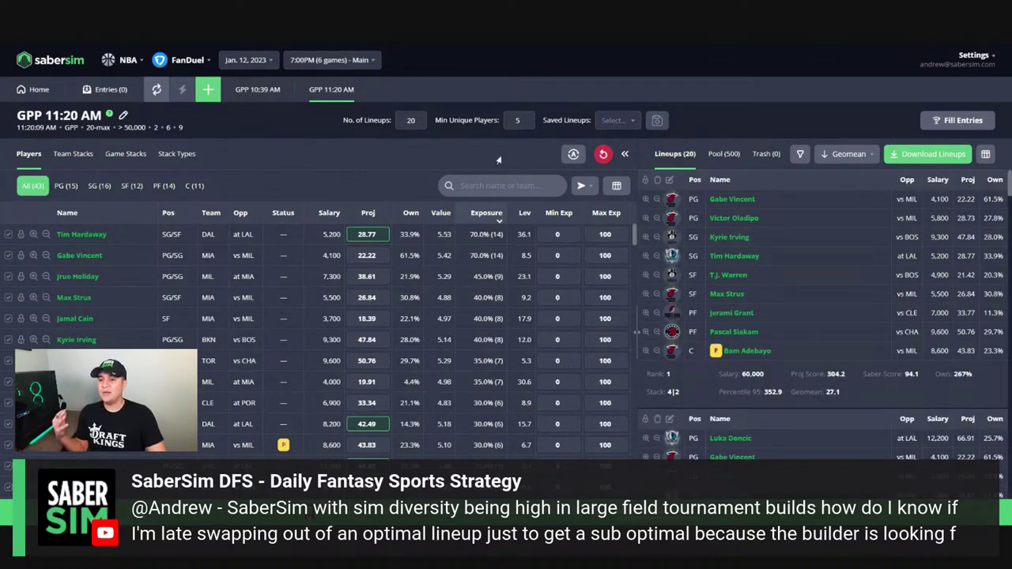
pyautogui.moveTo(474, 132)
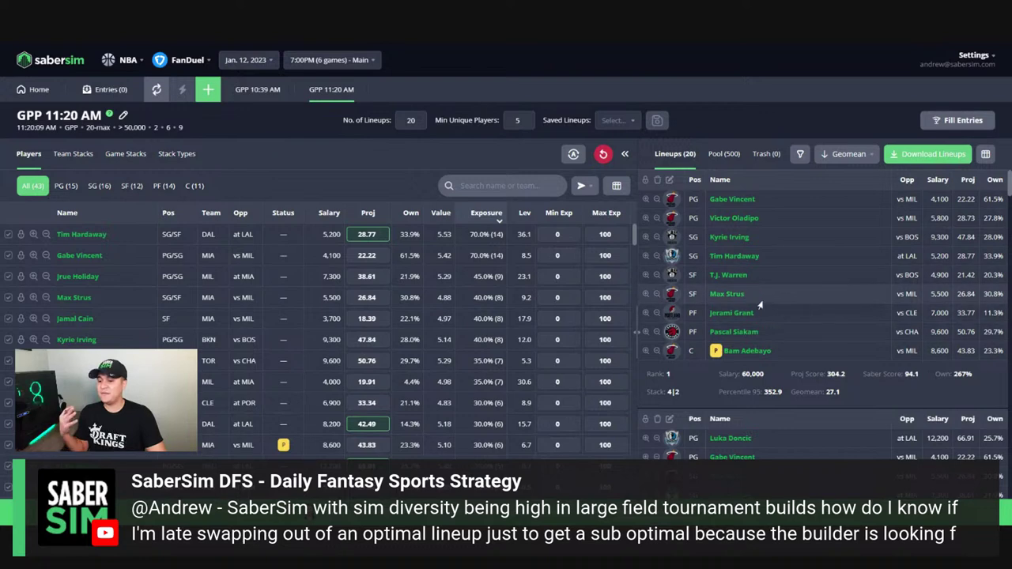
pyautogui.scroll(-1, 759, 306)
pyautogui.scroll(-2, 717, 273)
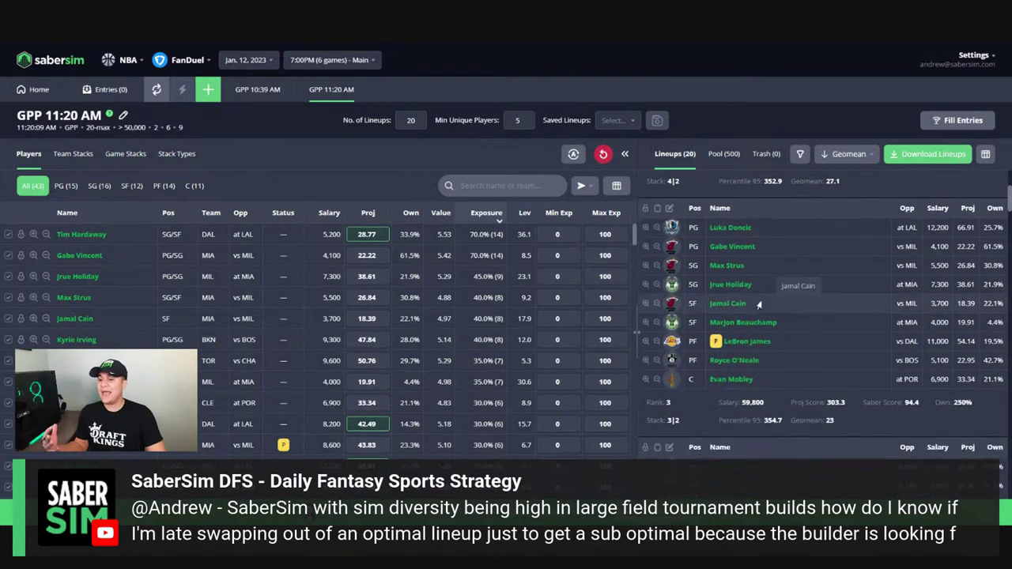
pyautogui.scroll(-3, 718, 272)
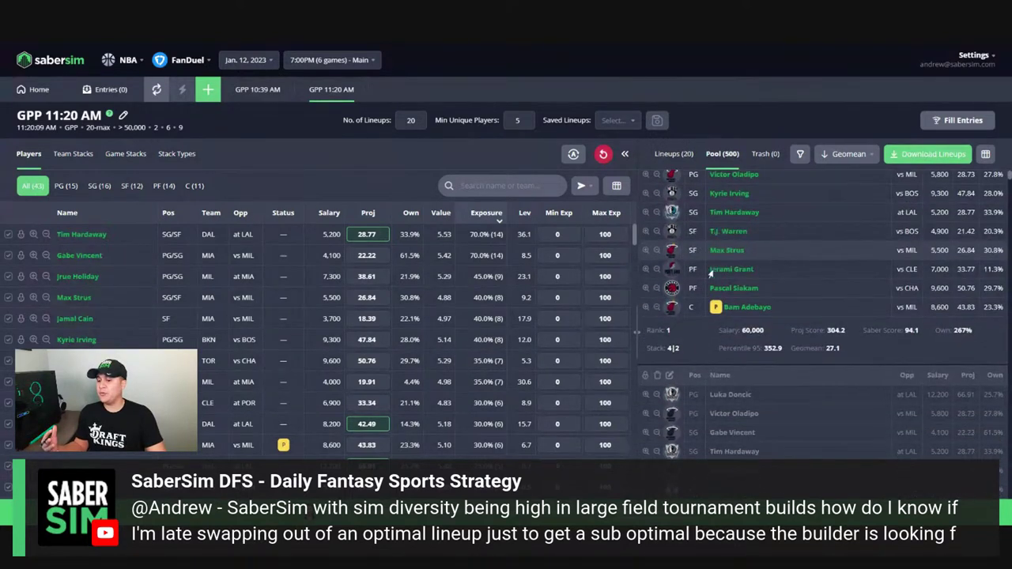
pyautogui.scroll(-6, 717, 273)
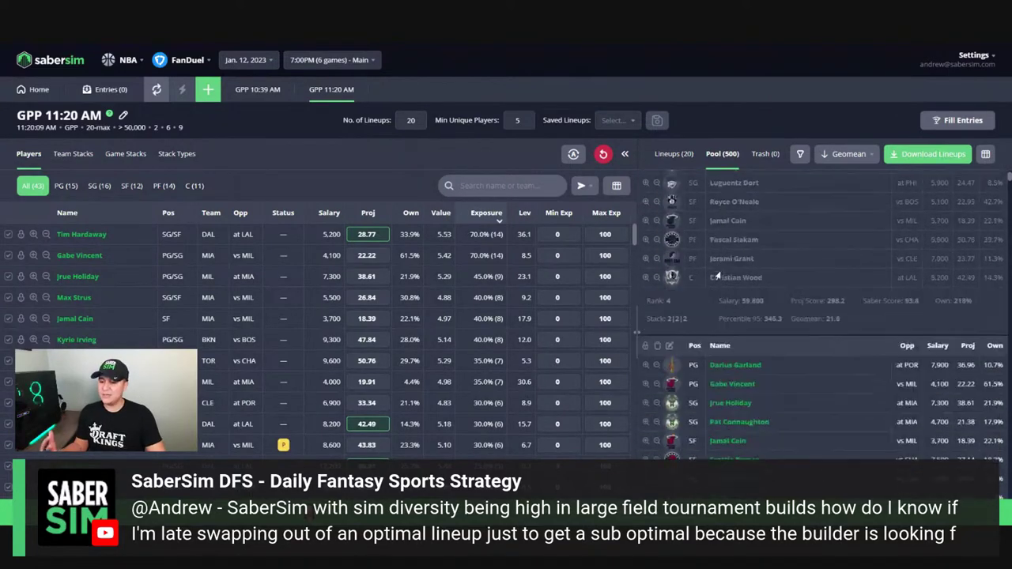
pyautogui.scroll(5, 717, 278)
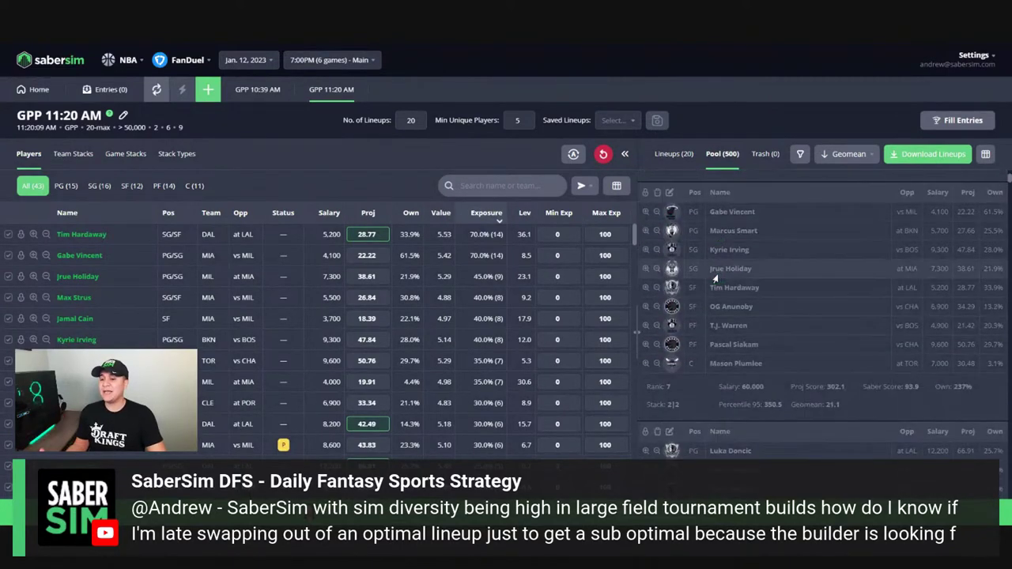
pyautogui.scroll(2, 712, 271)
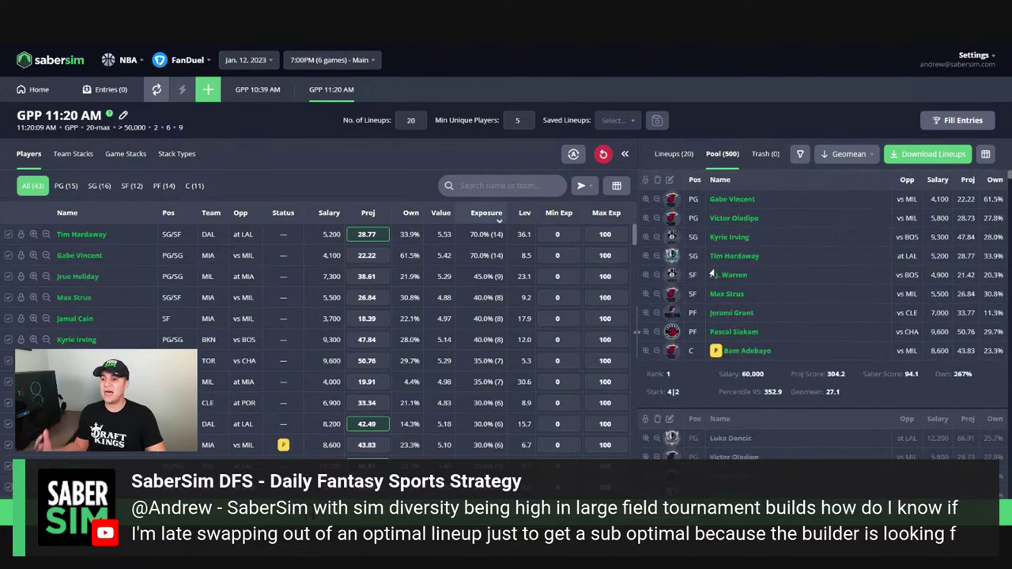
# Examine the 20 selected lineups sorted by Geomean, comparing the lowest-ranked ones with the highest.
pyautogui.click(675, 154)
pyautogui.moveTo(1006, 197); pyautogui.dragTo(1008, 504)
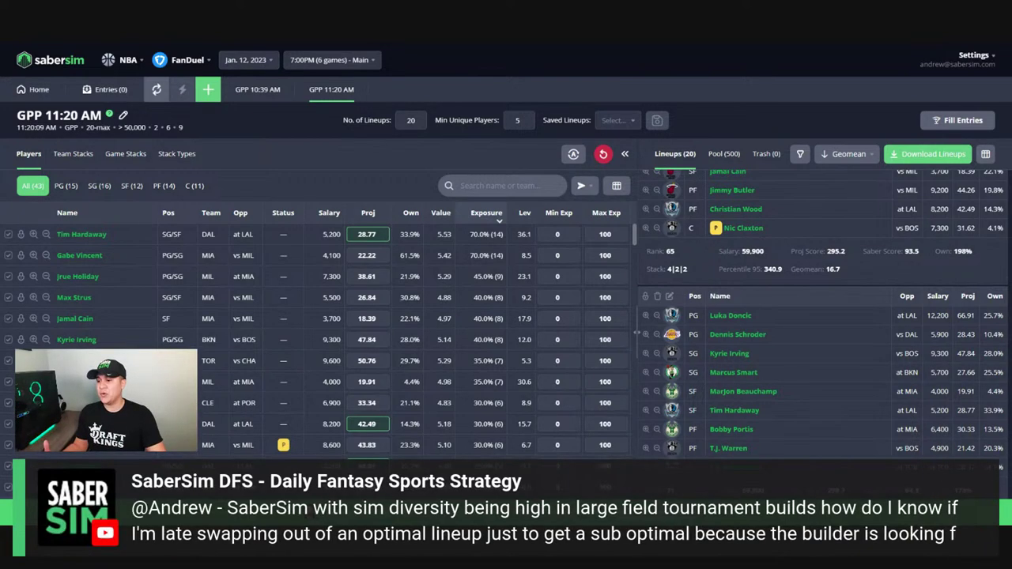
pyautogui.scroll(1, 773, 456)
pyautogui.scroll(8, 773, 456)
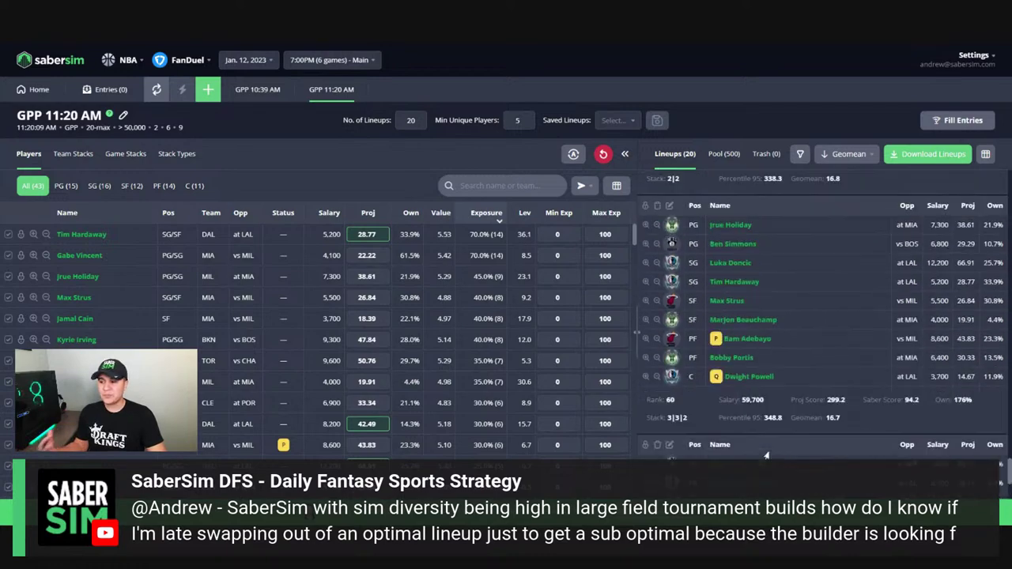
pyautogui.scroll(10, 763, 456)
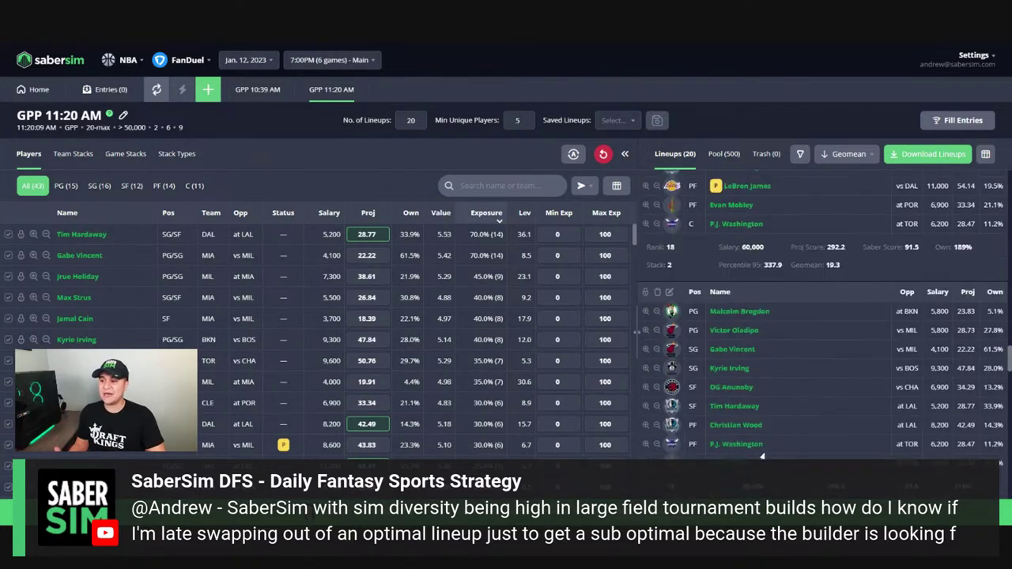
pyautogui.scroll(5, 822, 316)
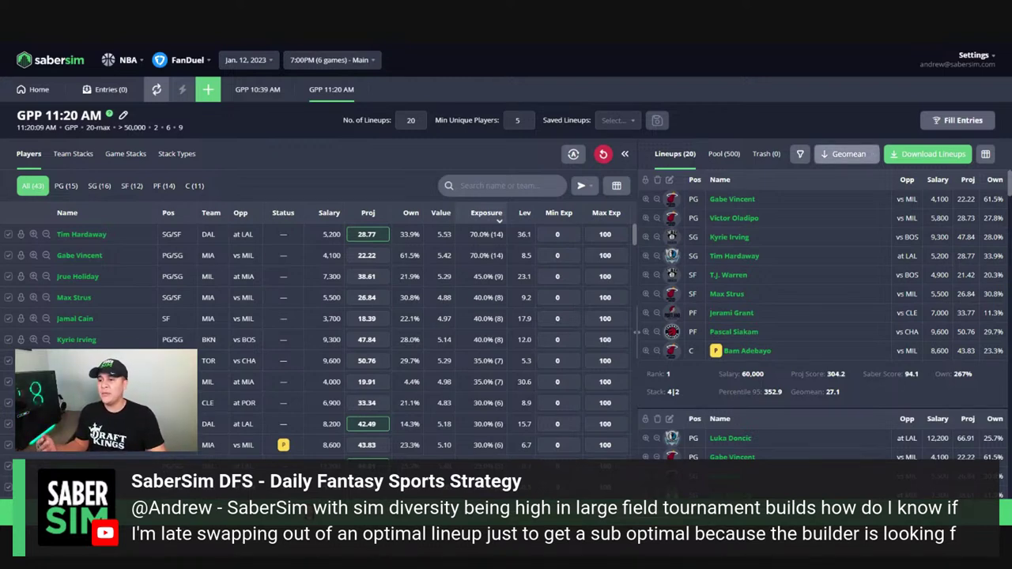
# Sort the selected lineups by the 95th percentile.
pyautogui.click(849, 153)
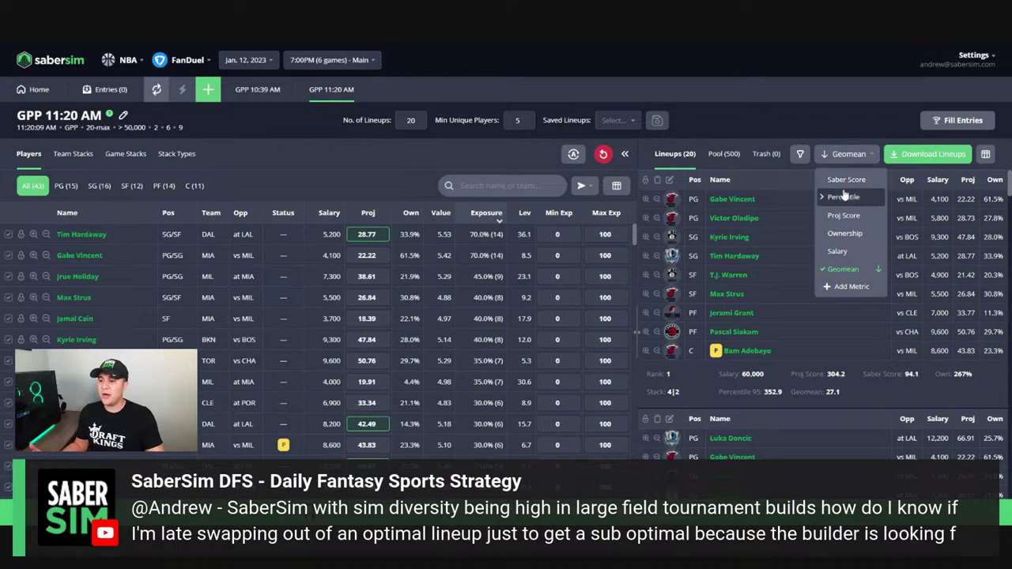
pyautogui.click(844, 196)
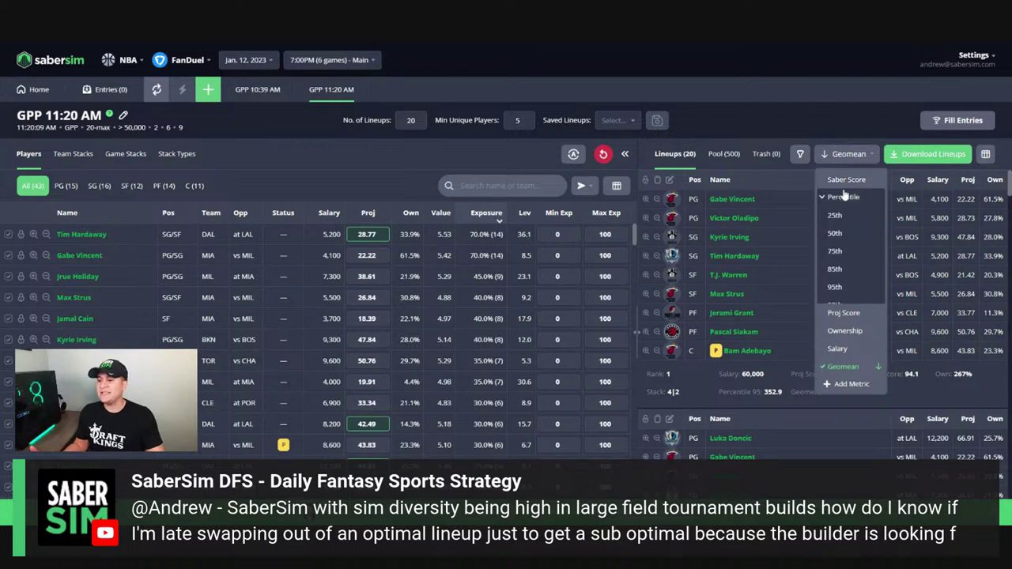
pyautogui.click(835, 287)
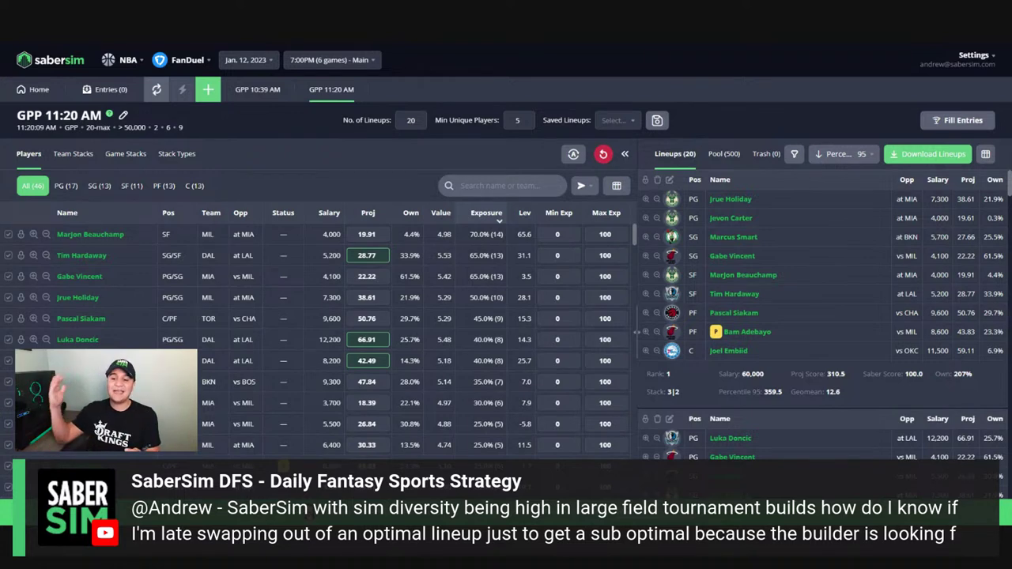
# Set the build's minimum unique players to 1.
pyautogui.doubleClick(519, 121)
pyautogui.write('2')
pyautogui.moveTo(527, 123); pyautogui.dragTo(464, 128)
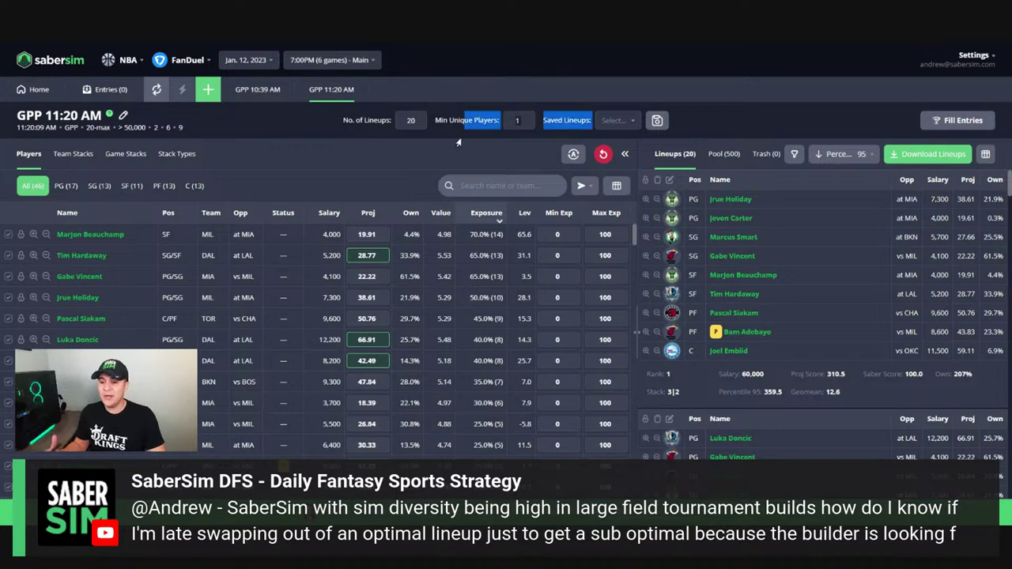
pyautogui.click(420, 156)
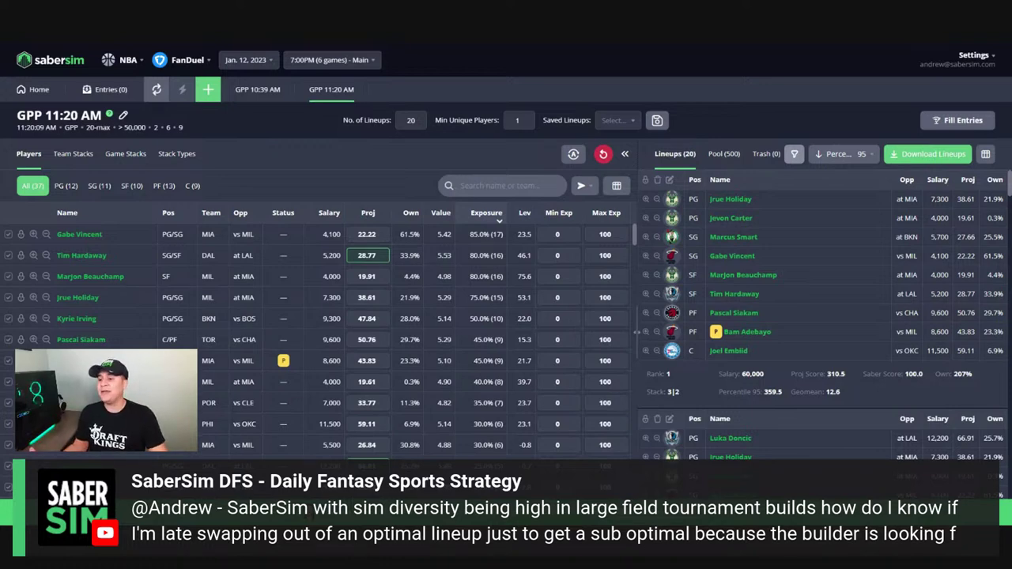
# Add a lineup pool filter that hides lineups with a Proj Score less than 285.
pyautogui.click(793, 158)
pyautogui.click(657, 187)
pyautogui.click(355, 230)
pyautogui.click(361, 273)
pyautogui.click(370, 270)
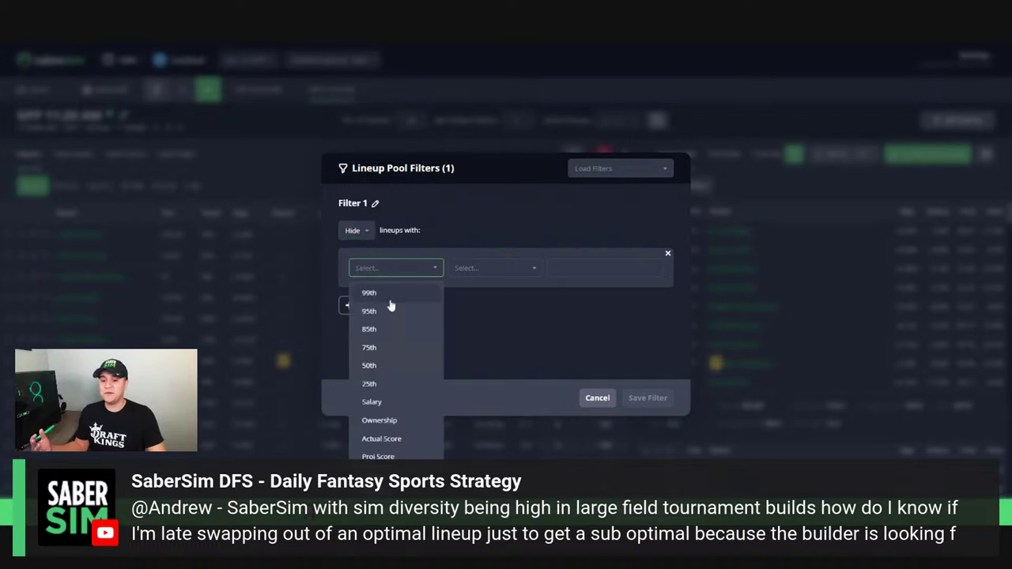
pyautogui.click(382, 456)
pyautogui.click(493, 268)
pyautogui.click(509, 319)
pyautogui.click(590, 268)
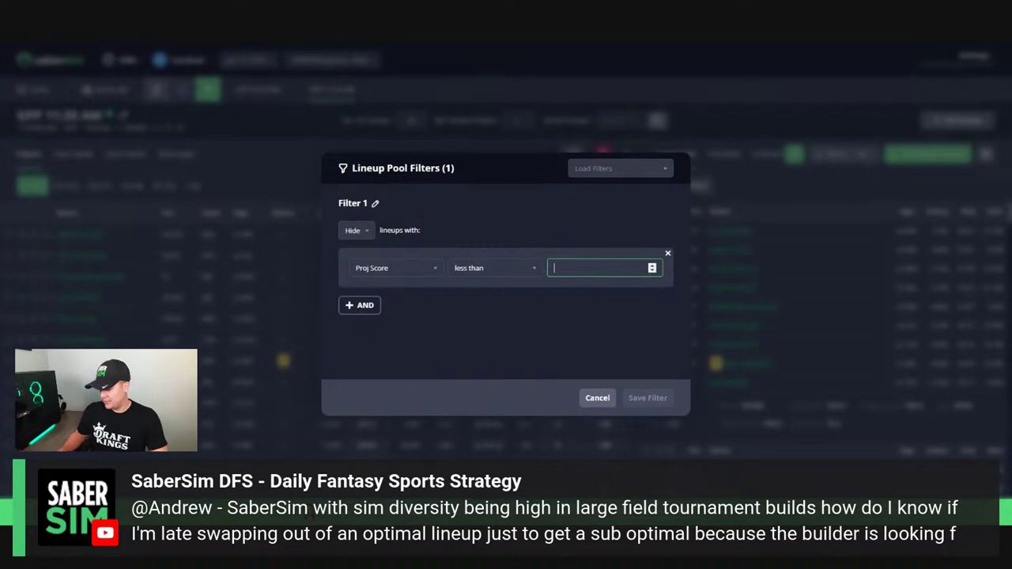
pyautogui.write('285')
pyautogui.click(632, 399)
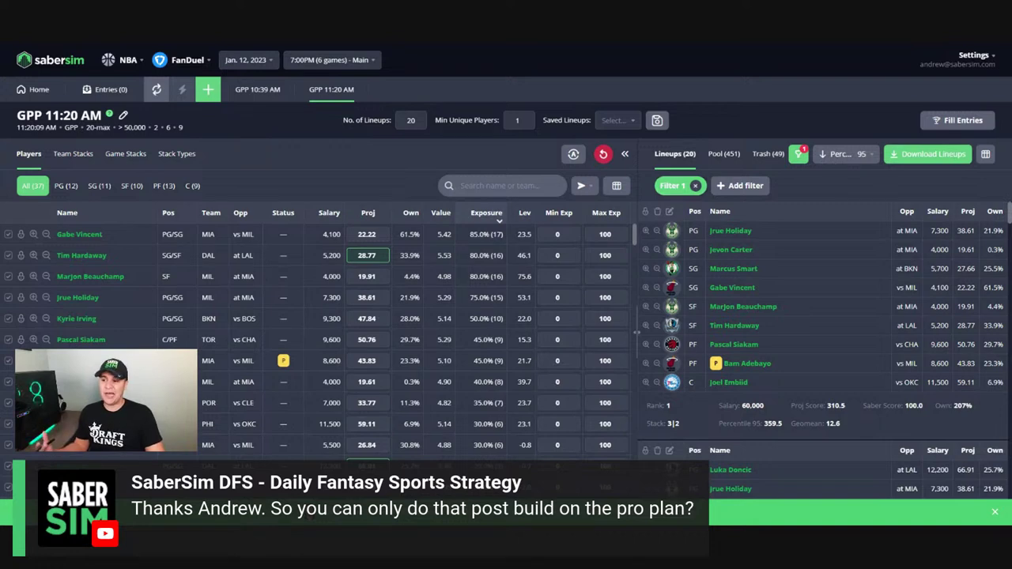
# View the lineup sorting metrics and the metrics offered for a second pool filter, leaving the new filter unsaved.
pyautogui.click(840, 153)
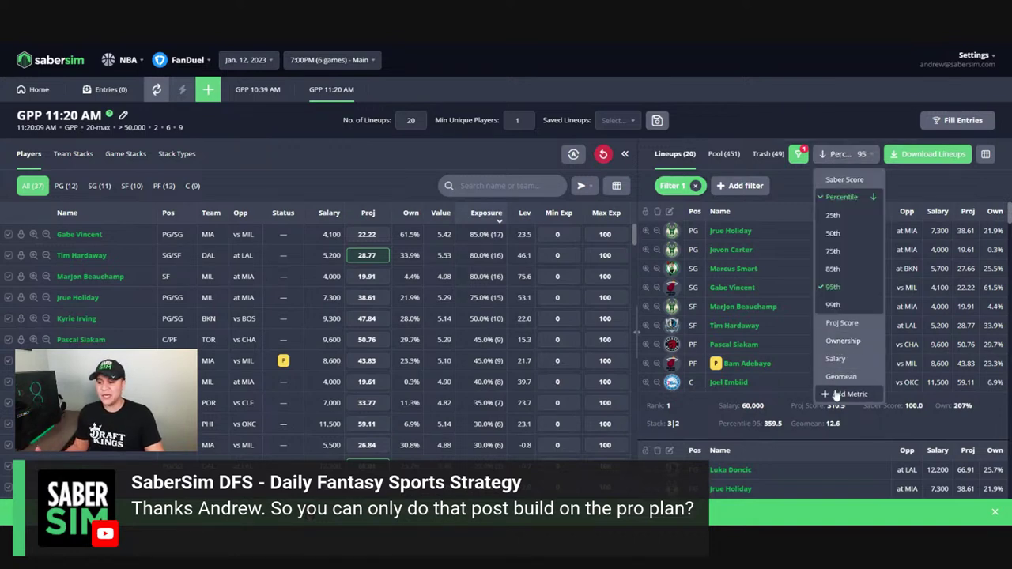
pyautogui.moveTo(838, 379)
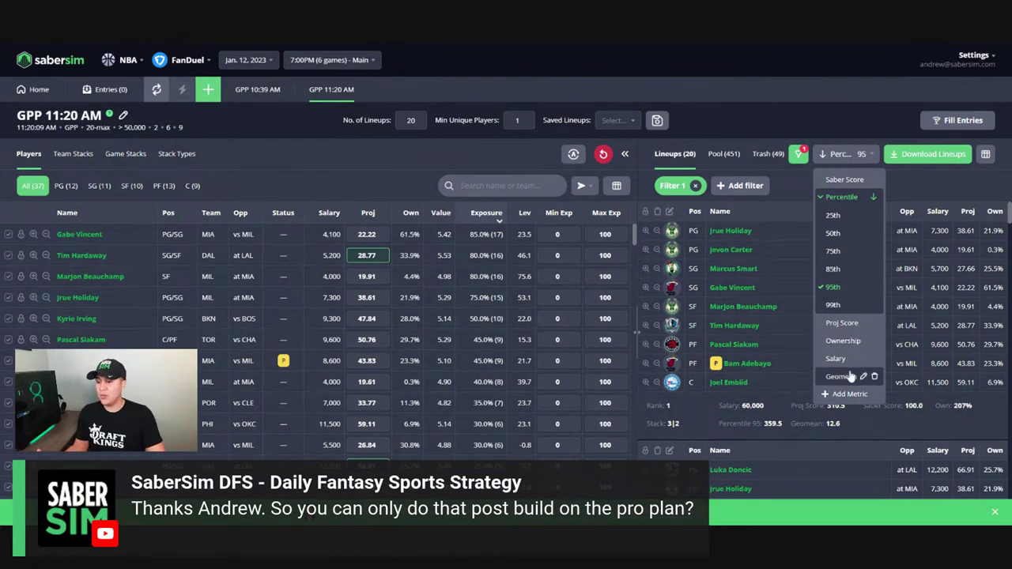
pyautogui.click(741, 185)
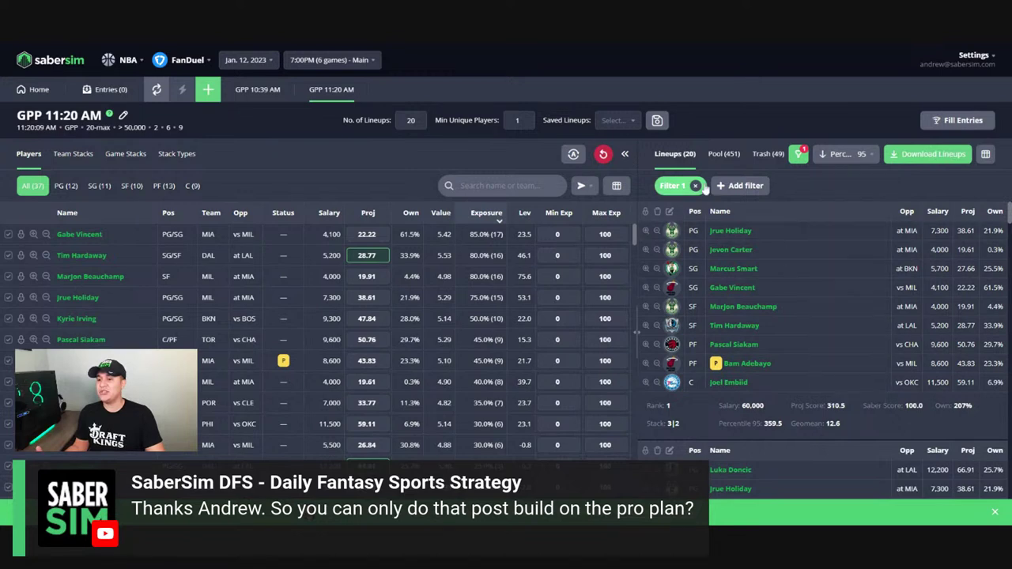
pyautogui.click(741, 185)
pyautogui.click(395, 273)
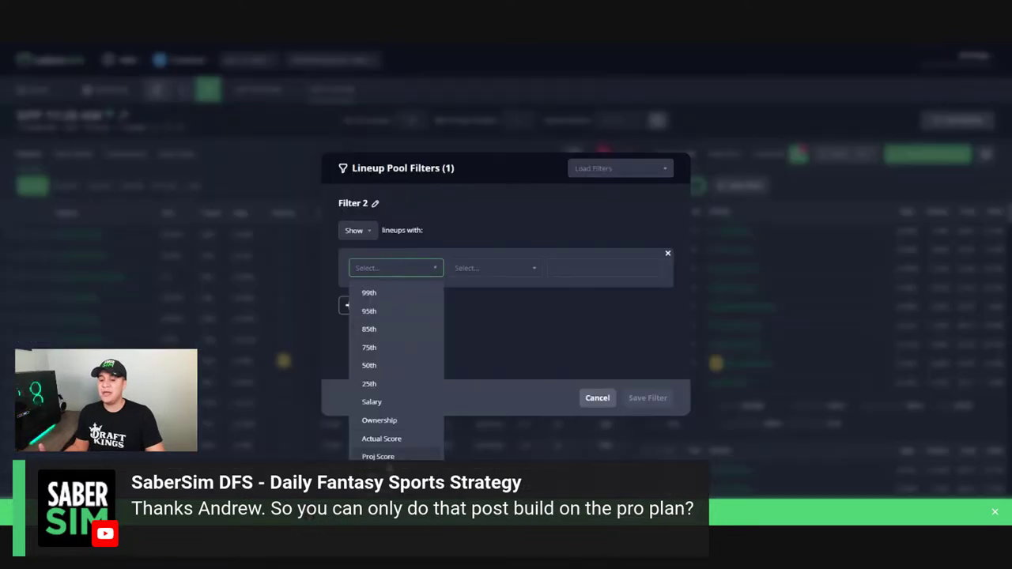
pyautogui.click(813, 177)
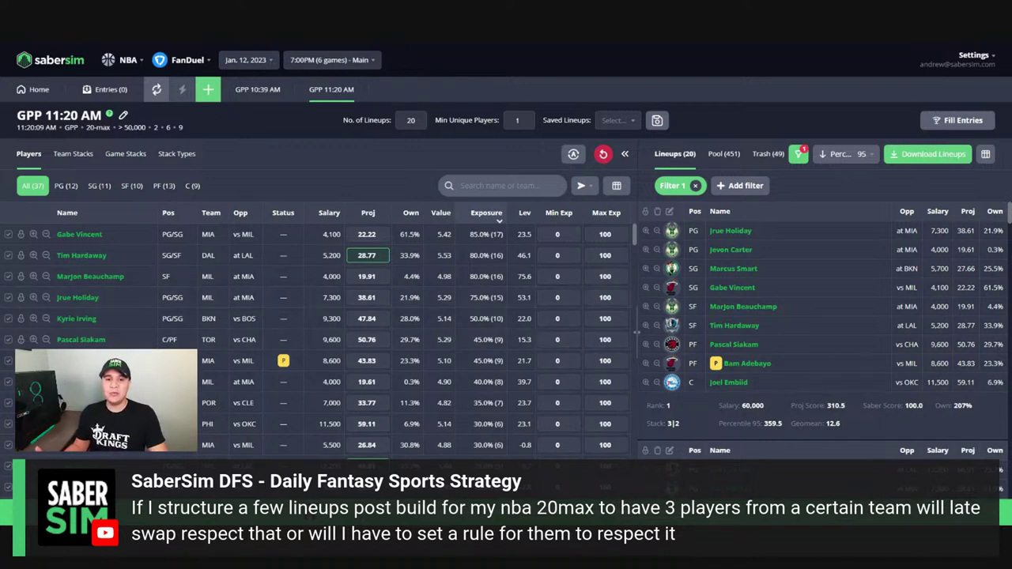
# On the Home projections, set Min Exp to 25 for Luka Doncic, Gabe Vincent and Jrue Holiday, and reset all minimum exposures.
pyautogui.click(40, 89)
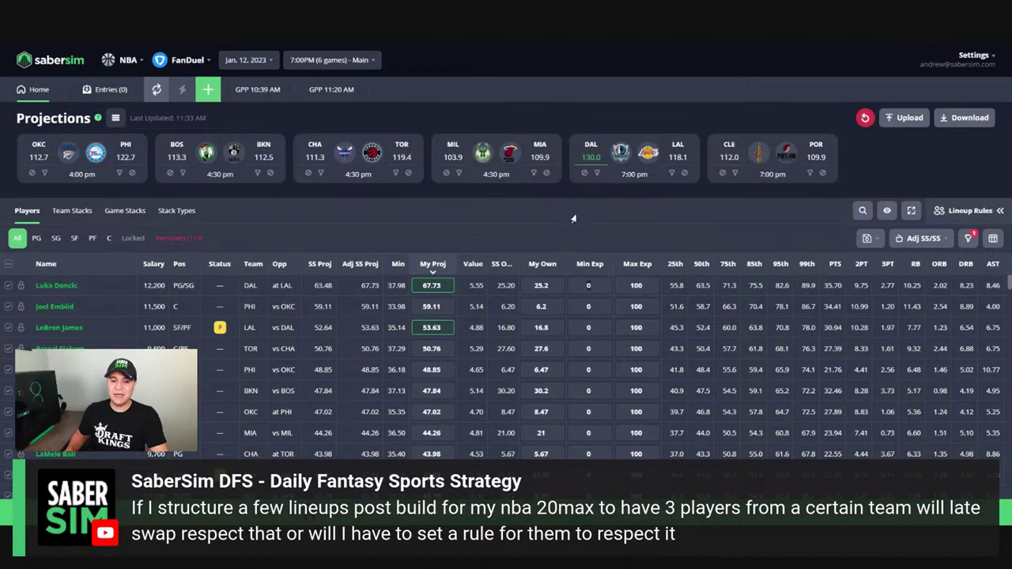
pyautogui.write('25')
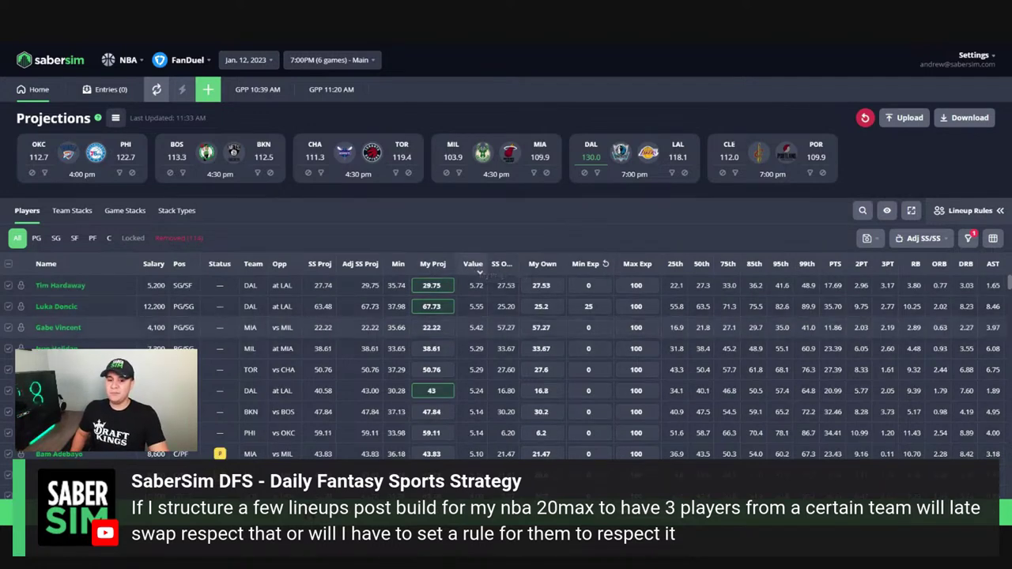
pyautogui.click(589, 327)
pyautogui.write('25')
pyautogui.press('Return')
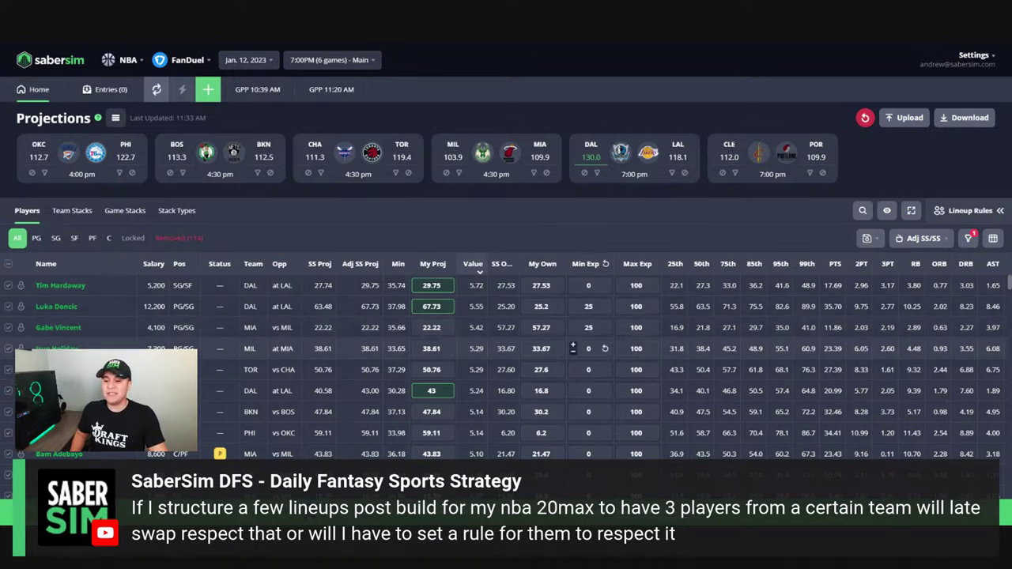
pyautogui.click(588, 348)
pyautogui.write('25')
pyautogui.press('Return')
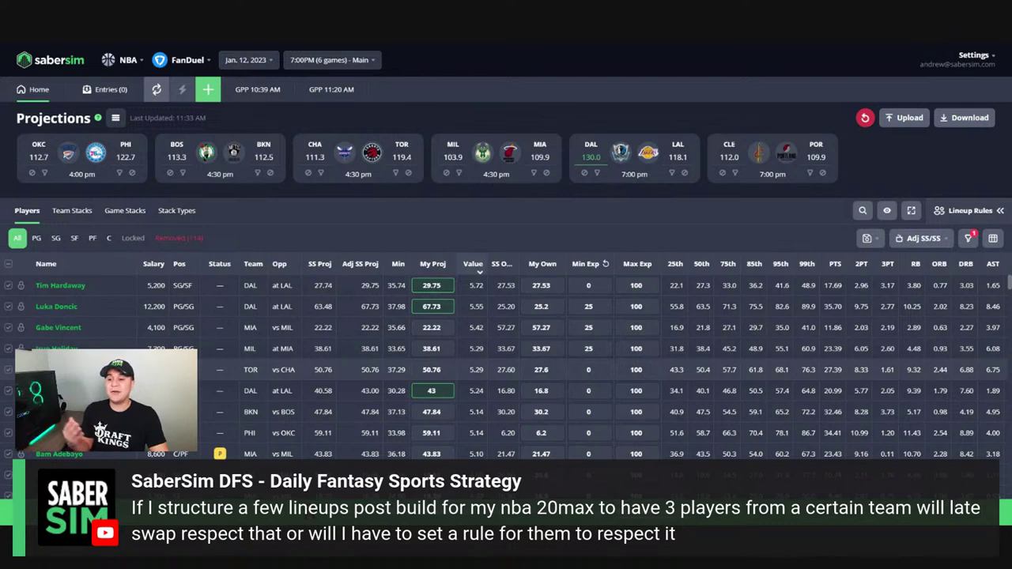
pyautogui.click(606, 264)
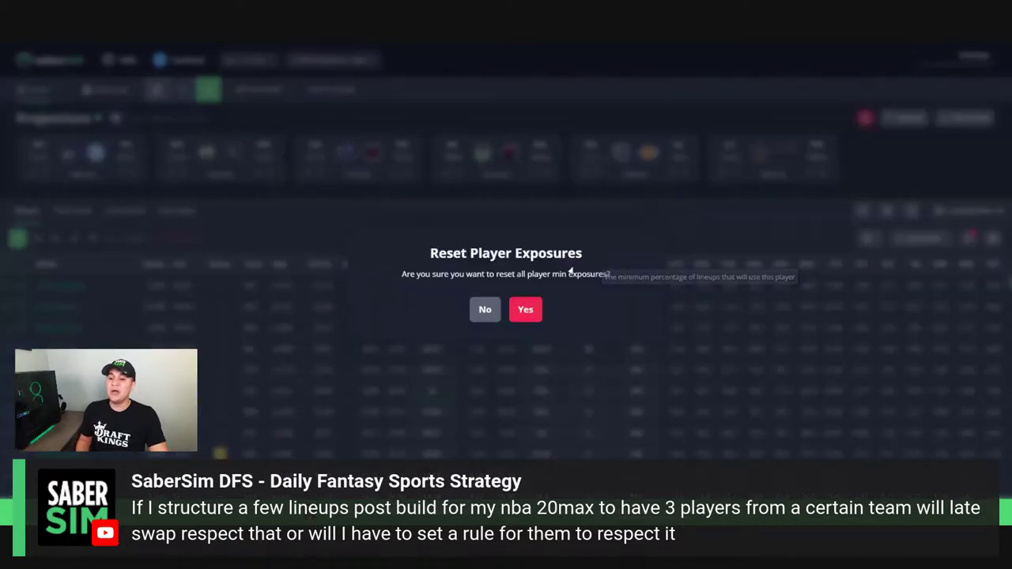
pyautogui.click(541, 314)
# Draft a Group rule using at least 3 primary players from Luka Doncic, Gabe Vincent and Jrue Holiday, and collapse the rules unsaved.
pyautogui.click(957, 214)
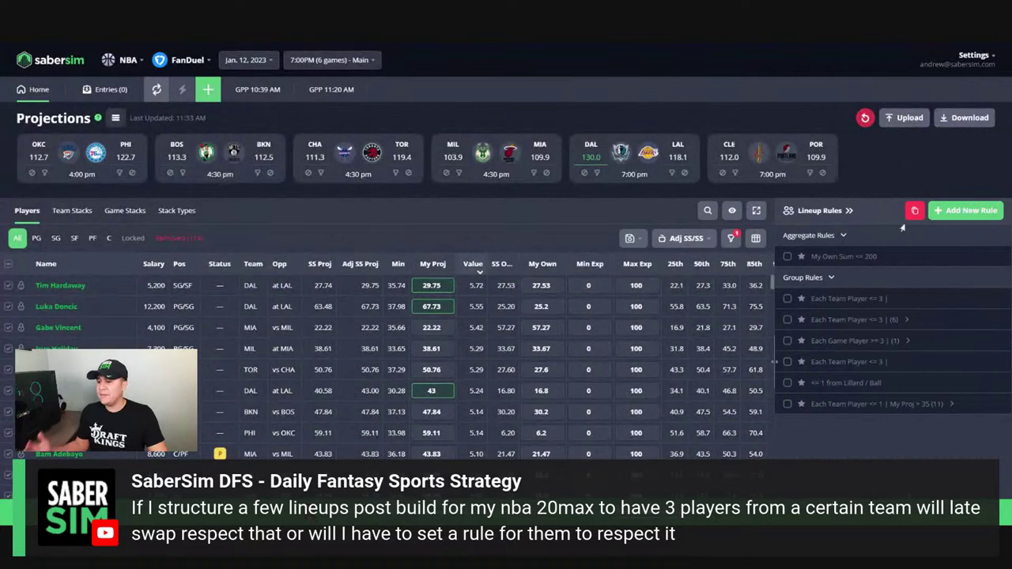
pyautogui.click(943, 212)
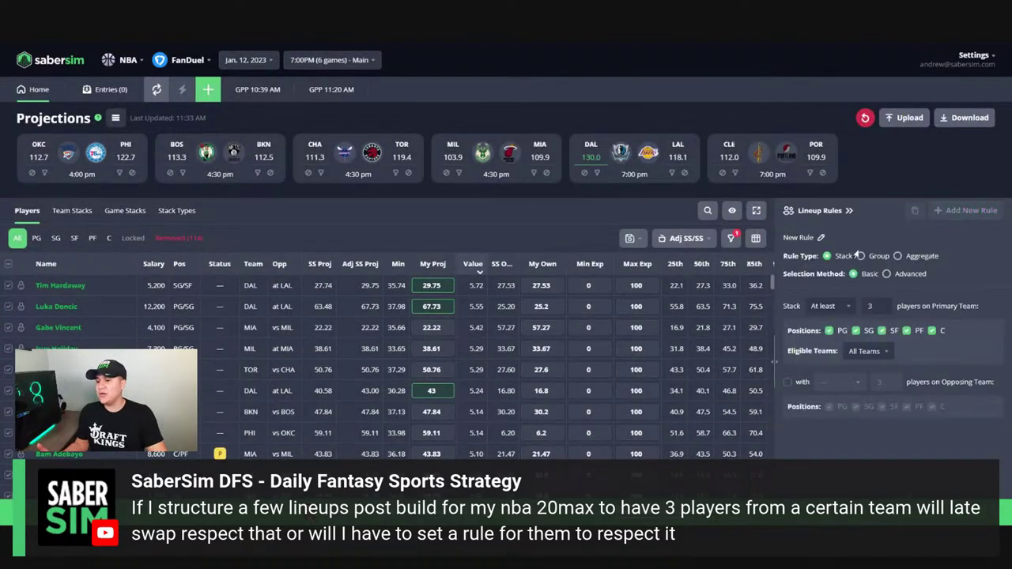
pyautogui.click(860, 255)
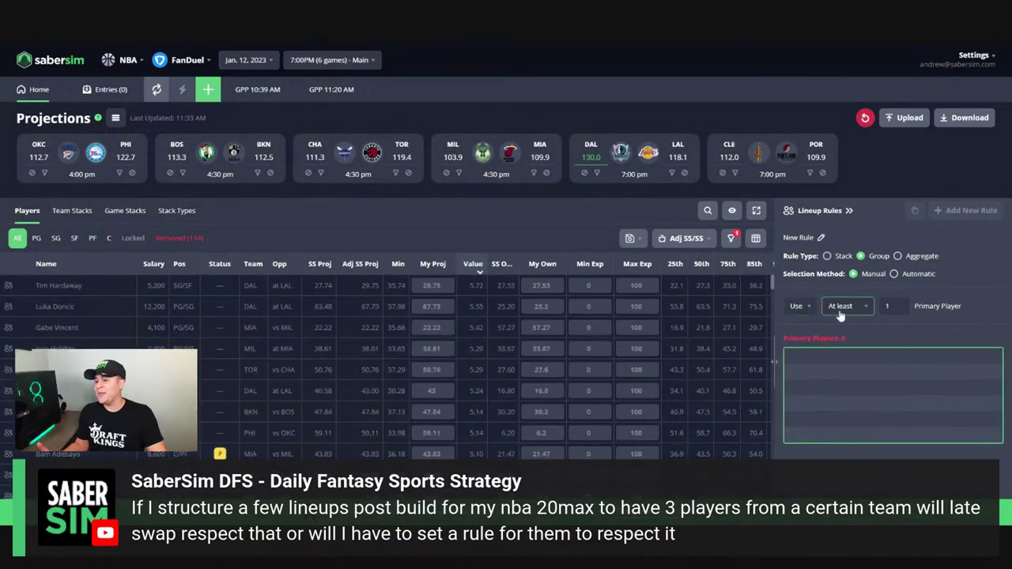
pyautogui.click(900, 304)
pyautogui.click(901, 303)
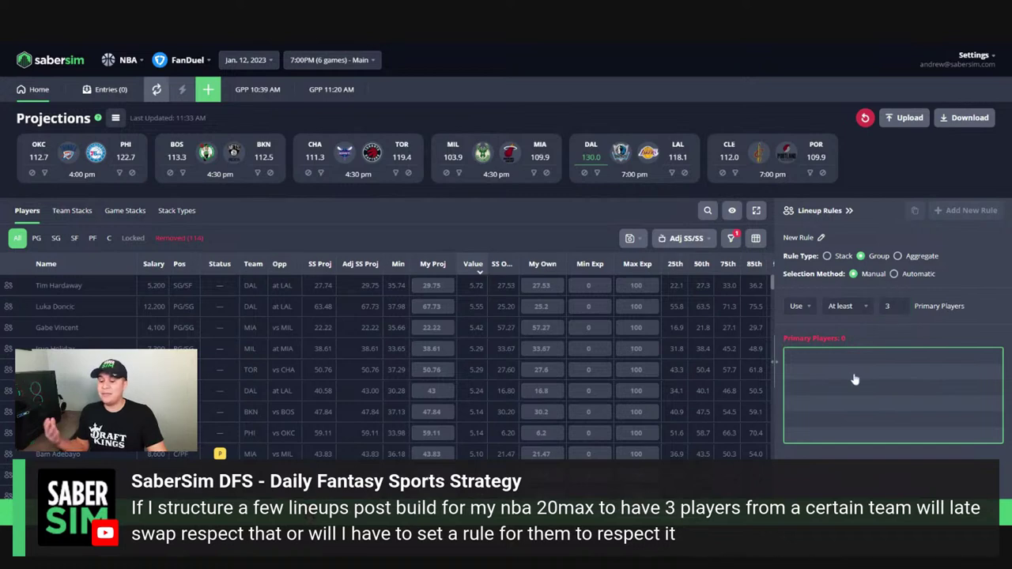
pyautogui.click(9, 307)
pyautogui.click(8, 328)
pyautogui.click(9, 348)
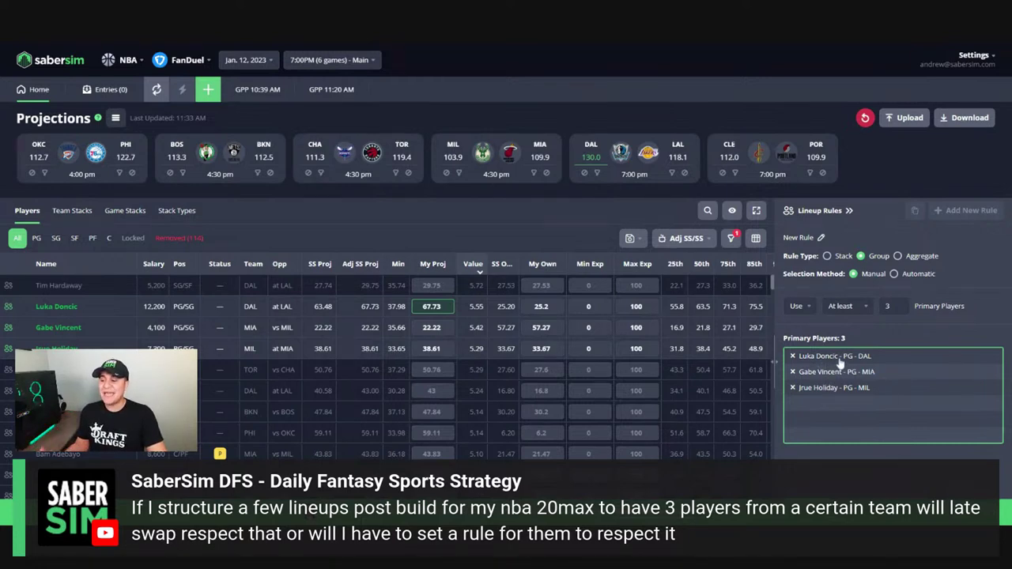
pyautogui.click(836, 213)
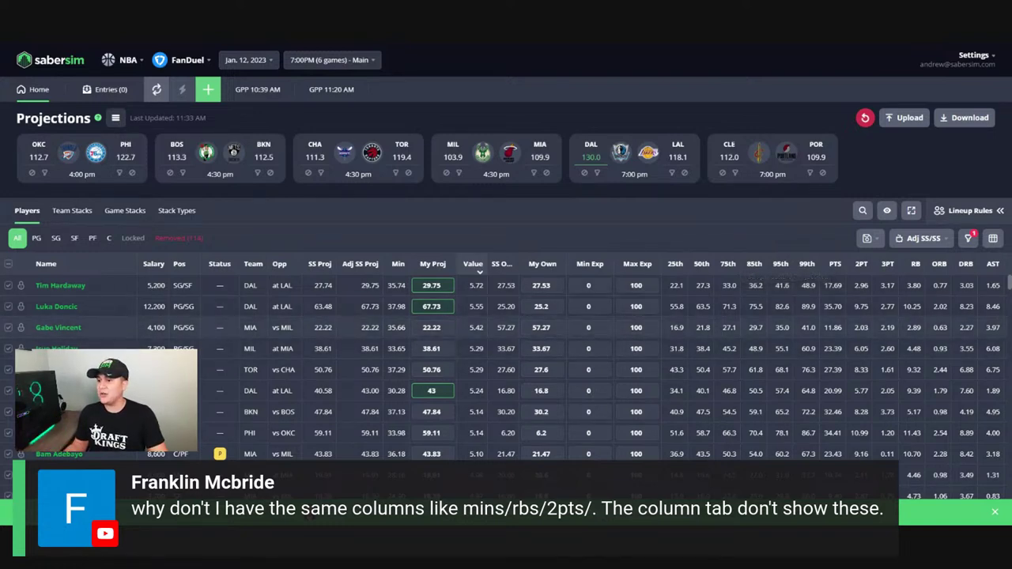
# Examine the stat columns available for the projections table and leave the column selection unchanged.
pyautogui.scroll(-10, 448, 320)
pyautogui.scroll(-1, 432, 292)
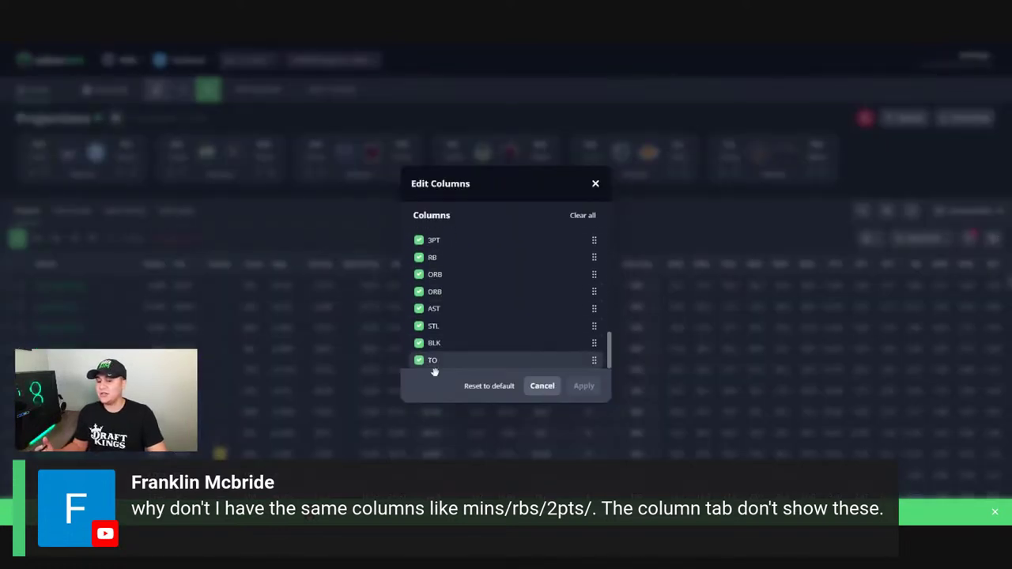
pyautogui.click(541, 386)
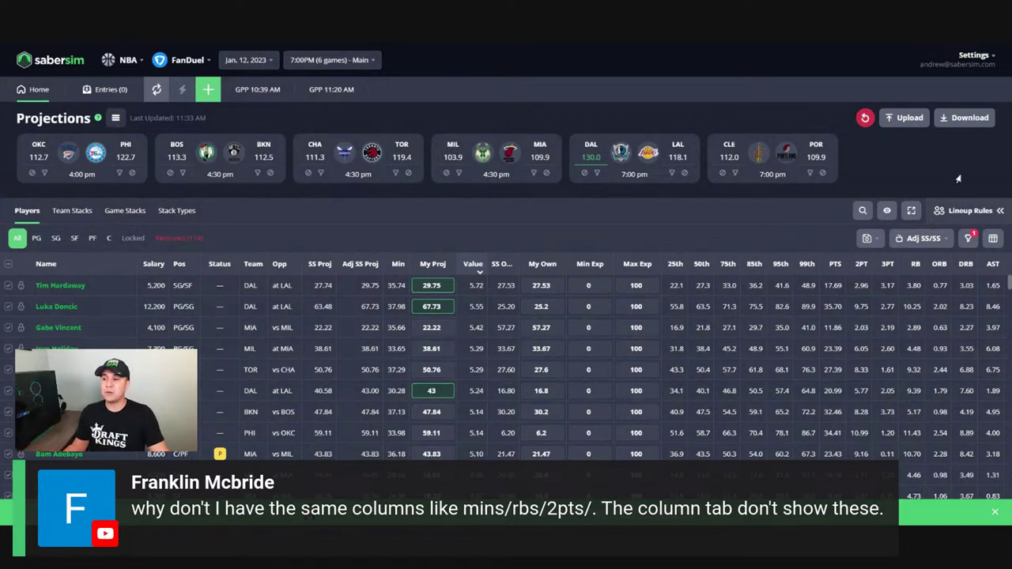
# Compare the features of the Standard and SaberSim Pro plans on the billing page and return to the projections.
pyautogui.click(973, 60)
pyautogui.click(974, 85)
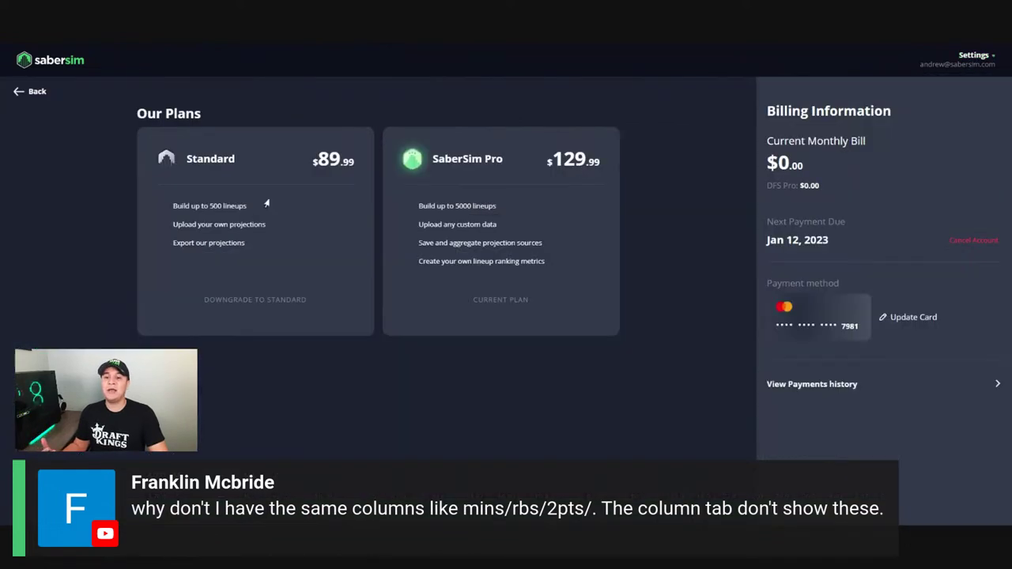
pyautogui.click(25, 93)
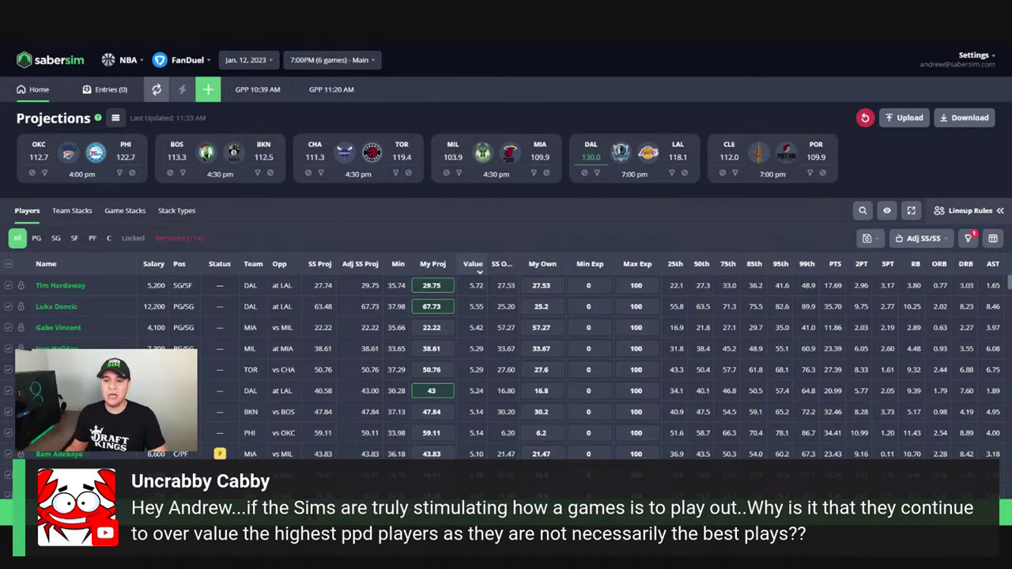
pyautogui.moveTo(331, 89)
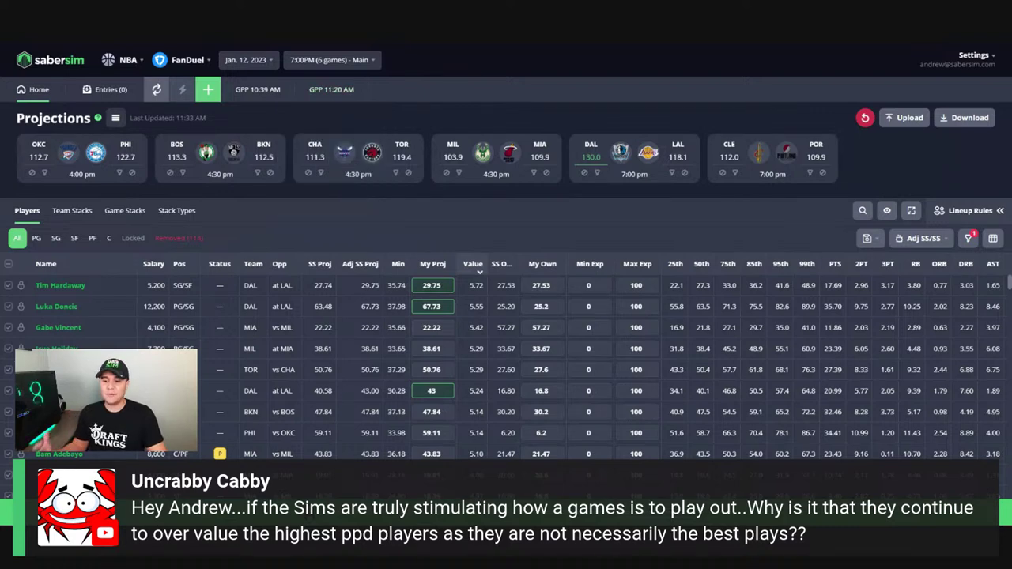
pyautogui.scroll(-5, 507, 364)
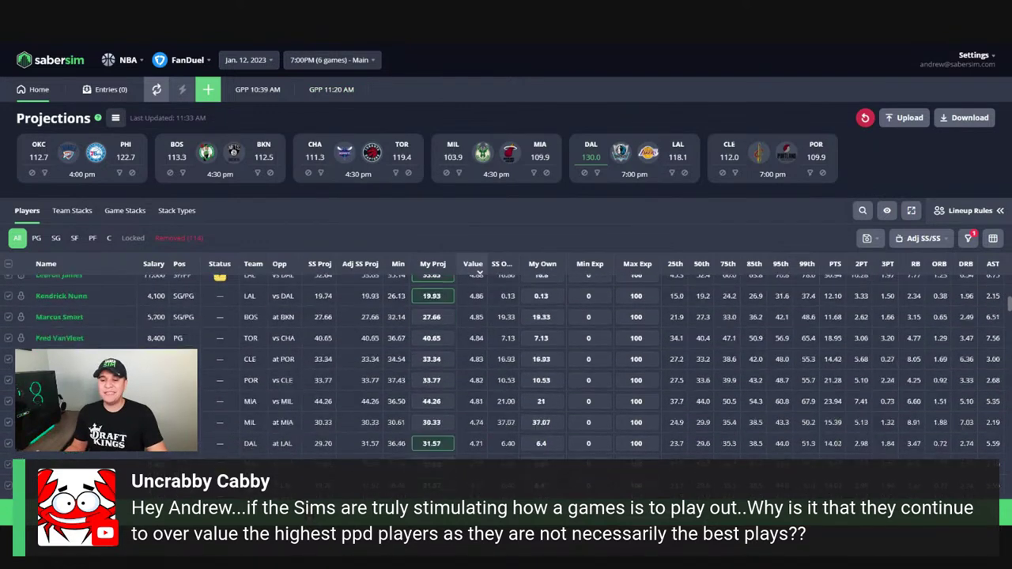
pyautogui.scroll(5, 506, 364)
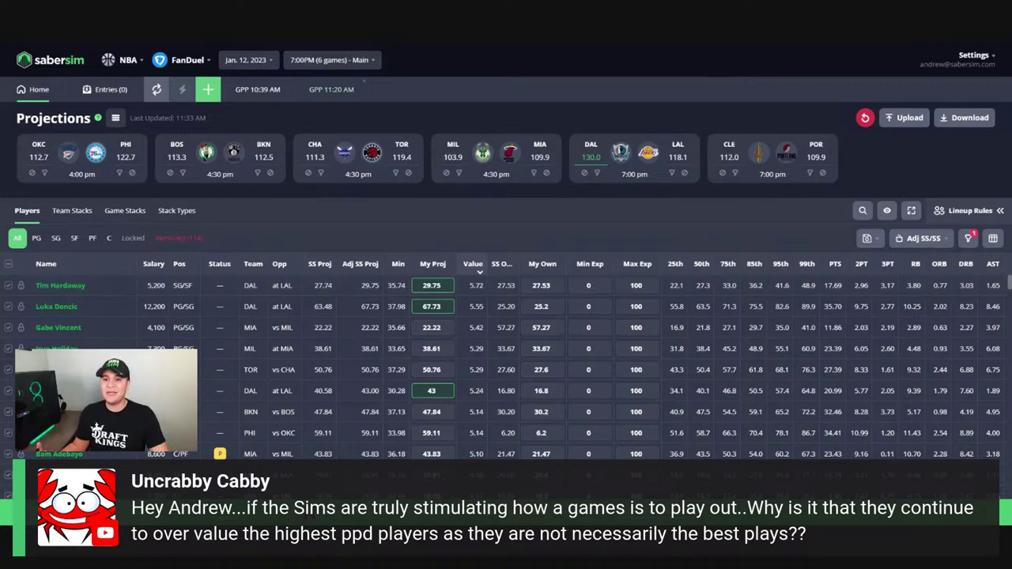
# In the GPP 11:20 AM build, sort players by value, set Gabe Vincent's projection to 20, and sort the players by exposure.
pyautogui.click(340, 92)
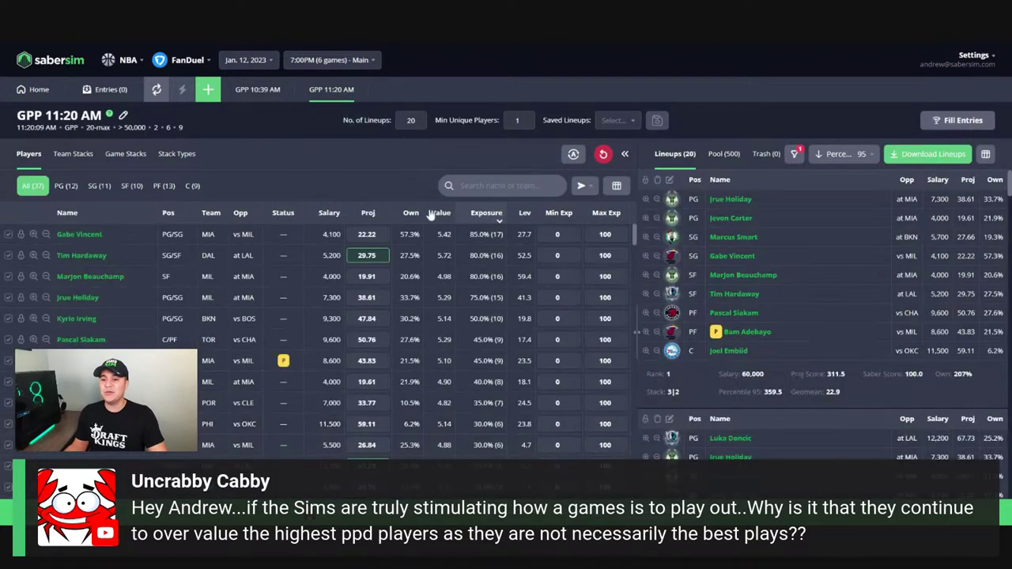
pyautogui.click(438, 213)
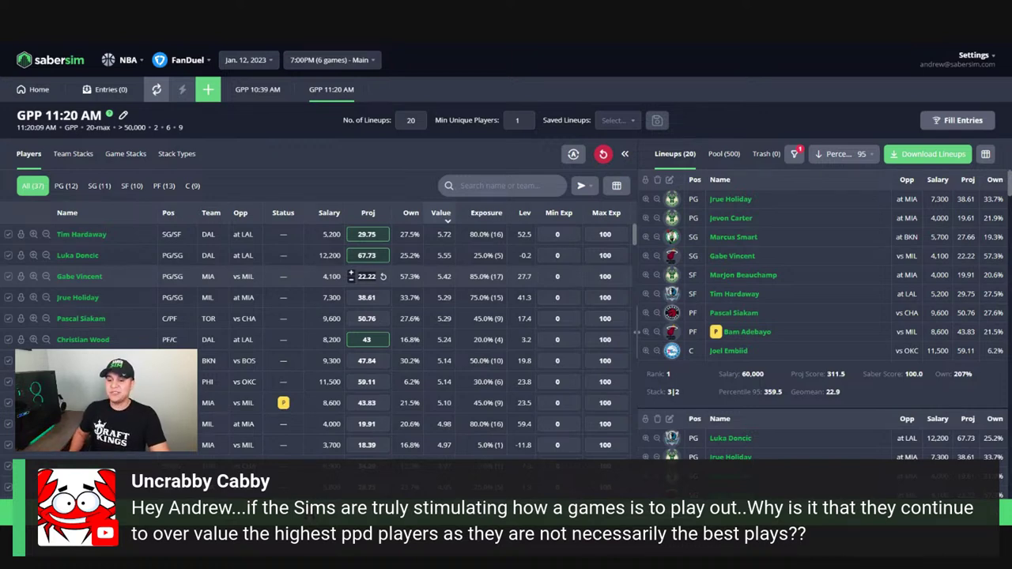
pyautogui.click(366, 276)
pyautogui.write('20')
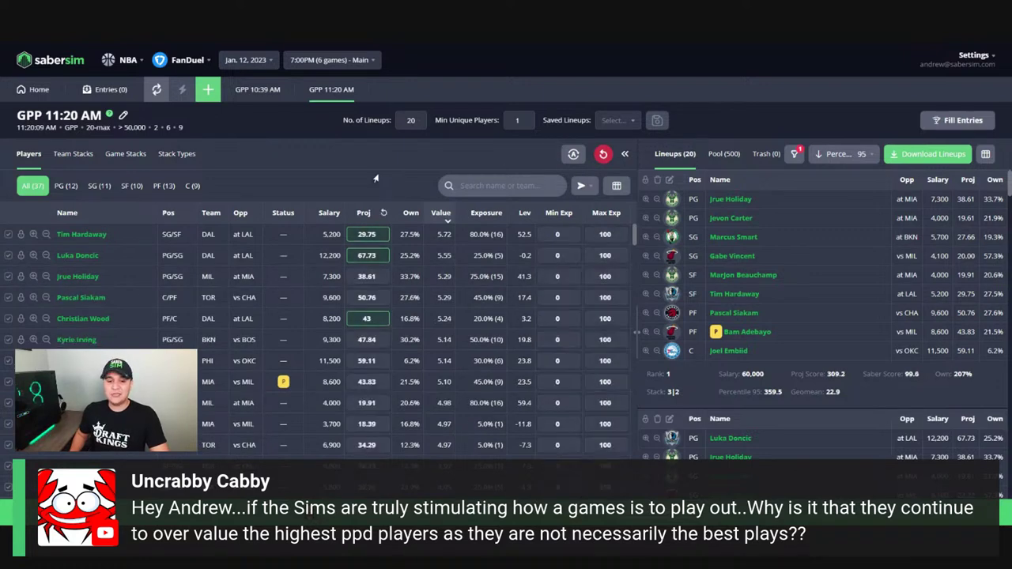
pyautogui.scroll(-3, 383, 278)
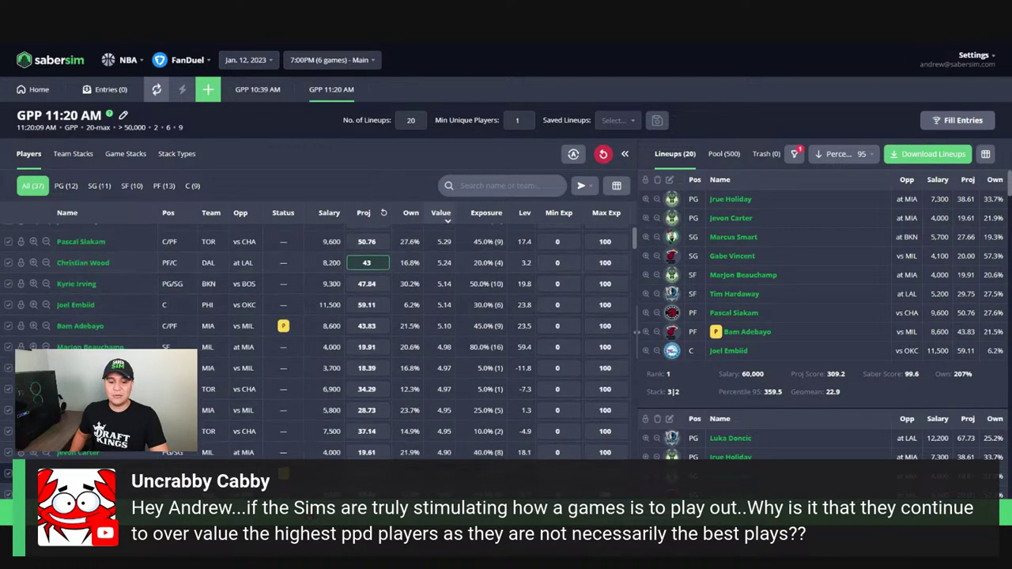
pyautogui.click(366, 360)
pyautogui.write('43')
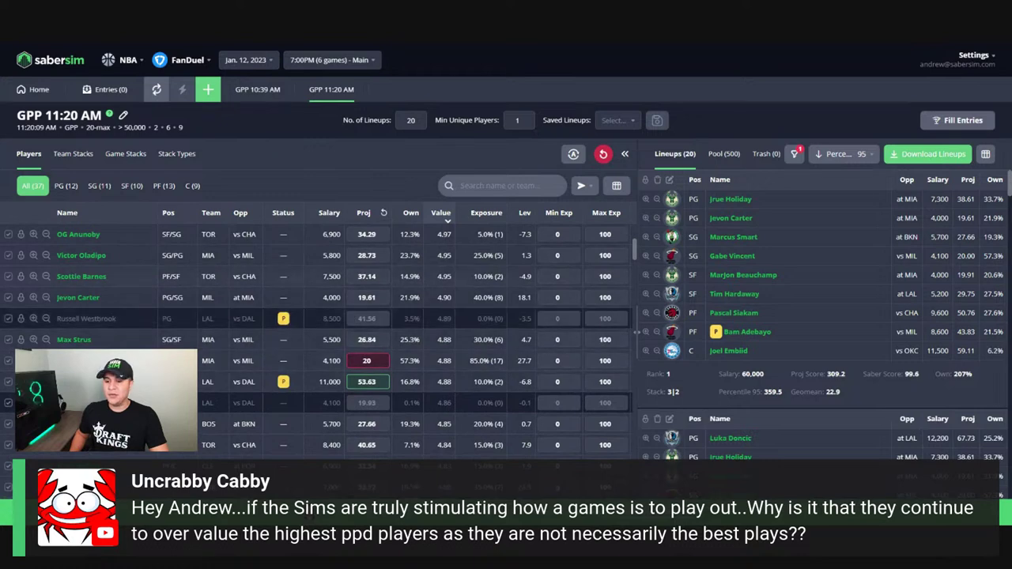
pyautogui.click(484, 212)
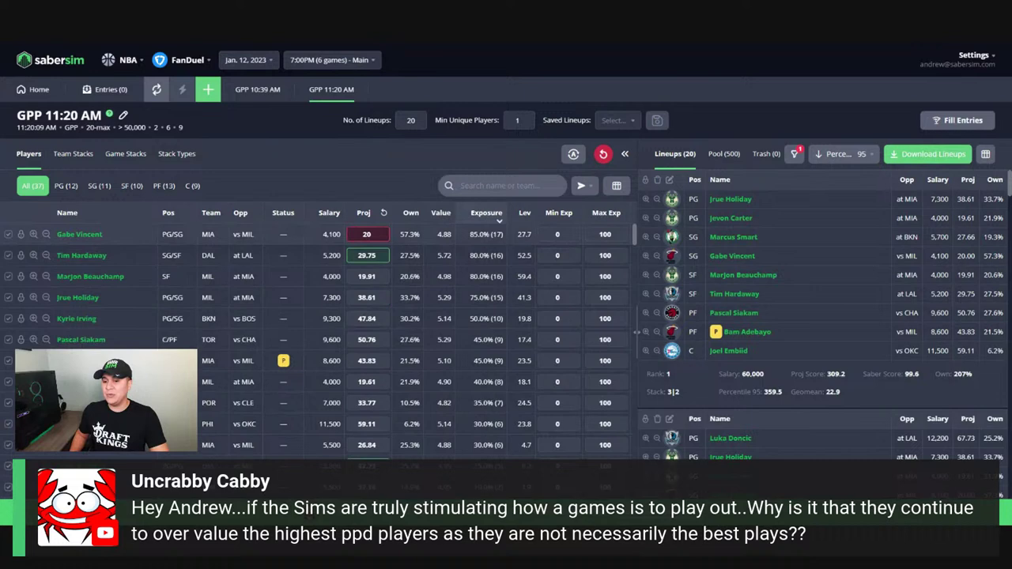
# Set Gabe Vincent's projection to 15 and reset all adjustments in the GPP 11:20 AM build.
pyautogui.click(366, 234)
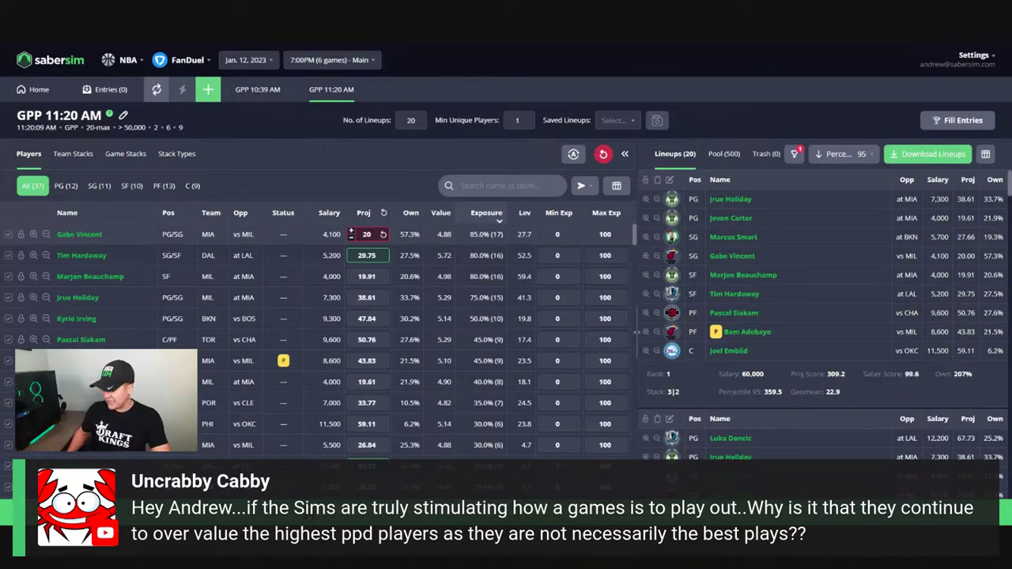
pyautogui.write('15')
pyautogui.press('Return')
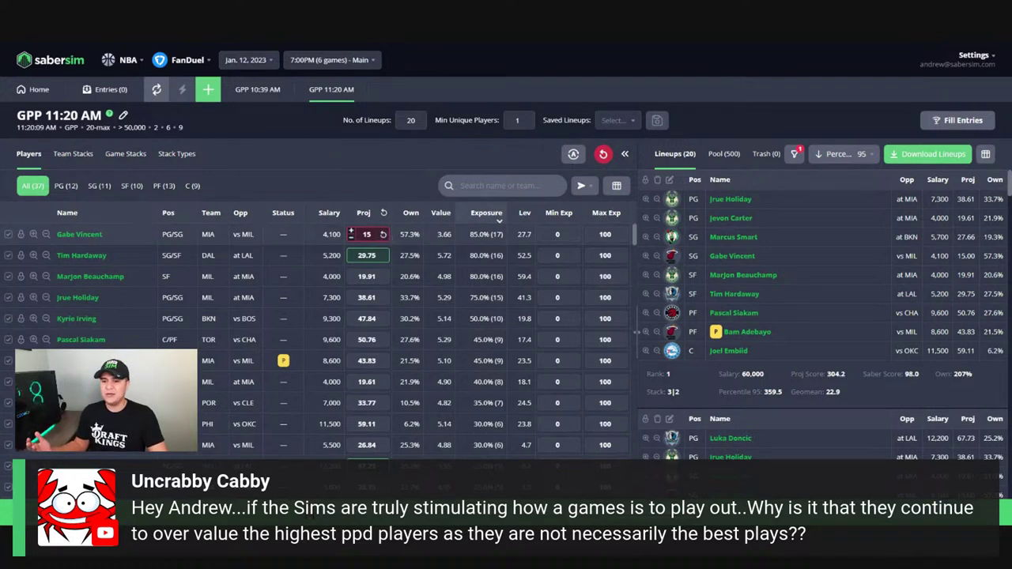
pyautogui.click(367, 234)
pyautogui.write('10')
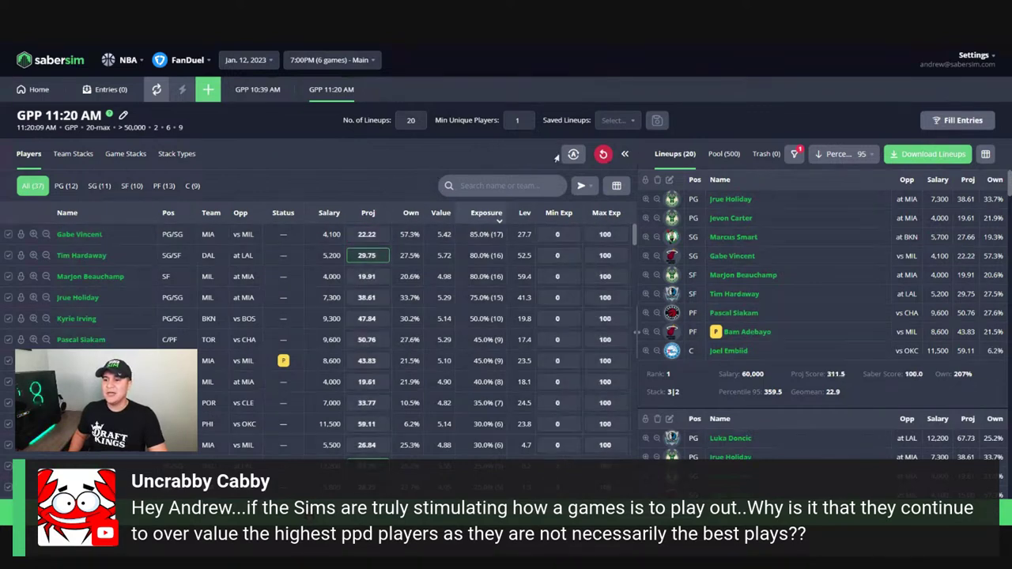
pyautogui.click(603, 153)
pyautogui.click(526, 315)
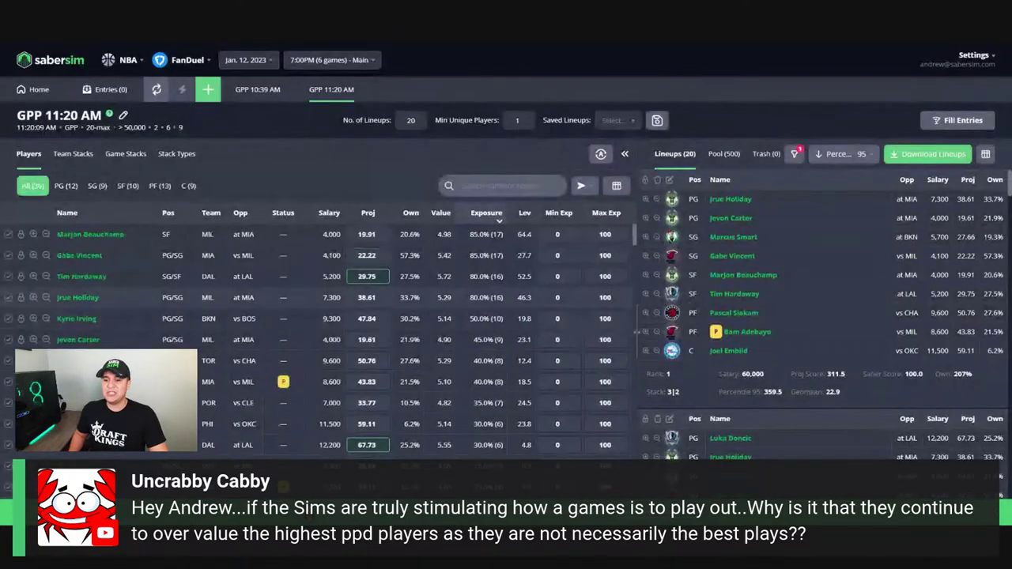
# Lower Gabe Vincent's projection in two stages, to 20 and to 10.
pyautogui.click(366, 255)
pyautogui.write('20')
pyautogui.press('Return')
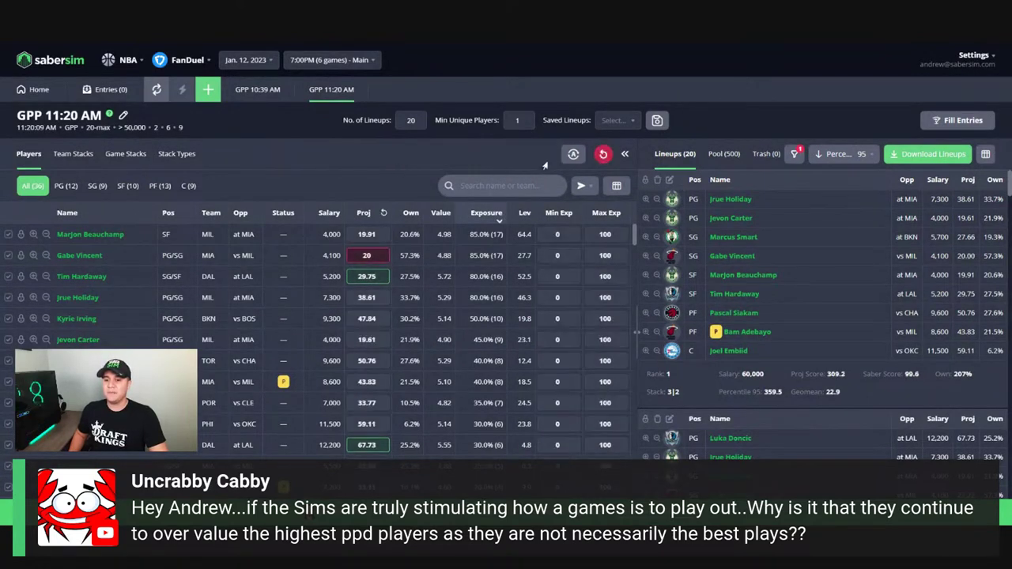
pyautogui.write('10')
pyautogui.press('Return')
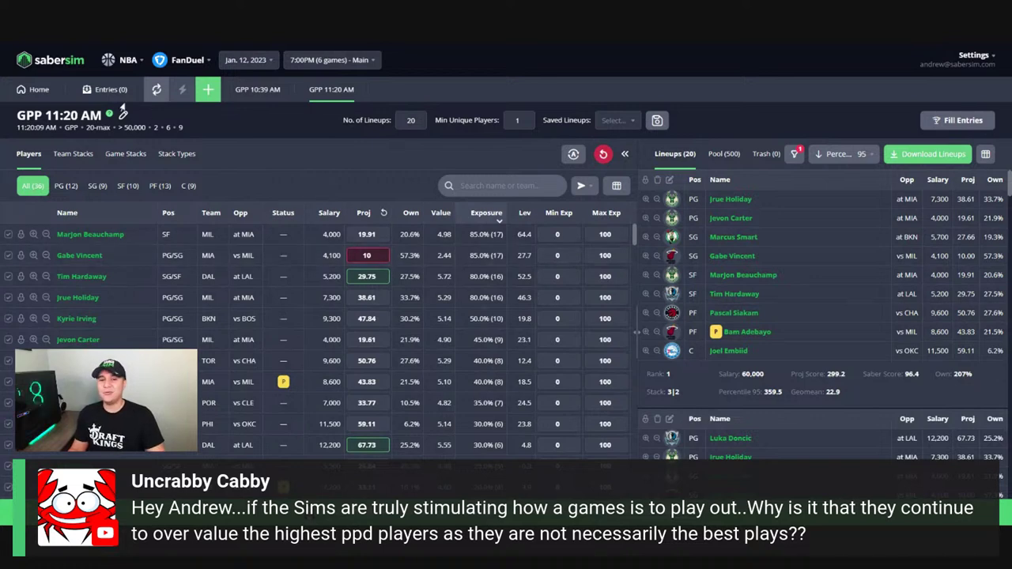
# Return to the Home projections, view the lineup rules, and reset all custom projections, exposures, player pool settings and rules.
pyautogui.click(36, 90)
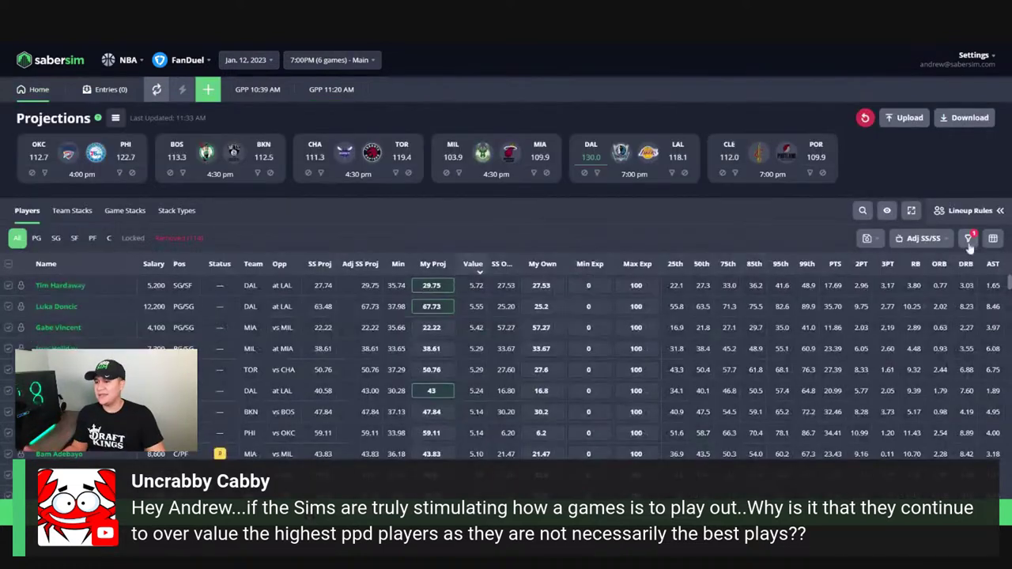
pyautogui.click(971, 210)
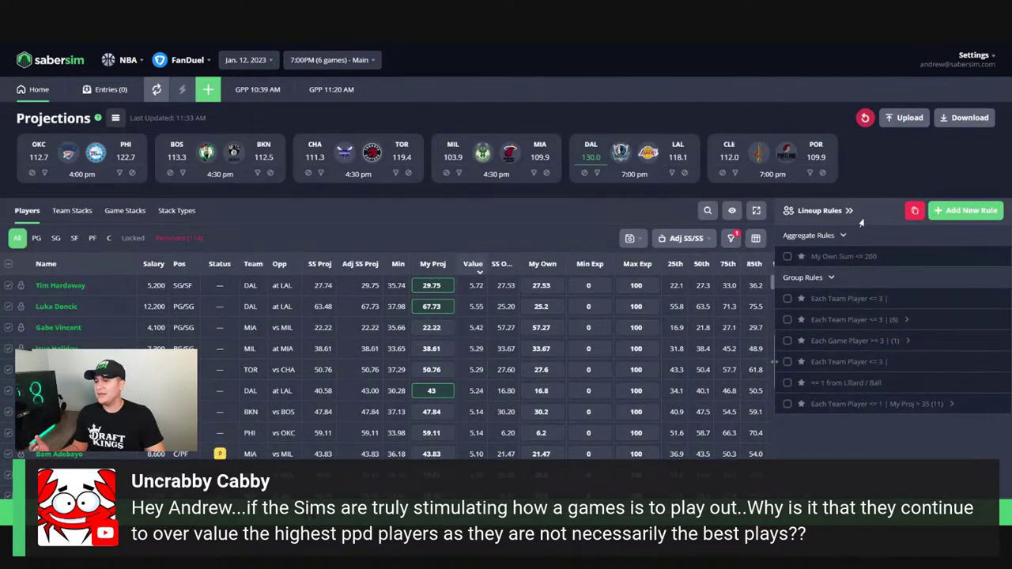
pyautogui.click(830, 210)
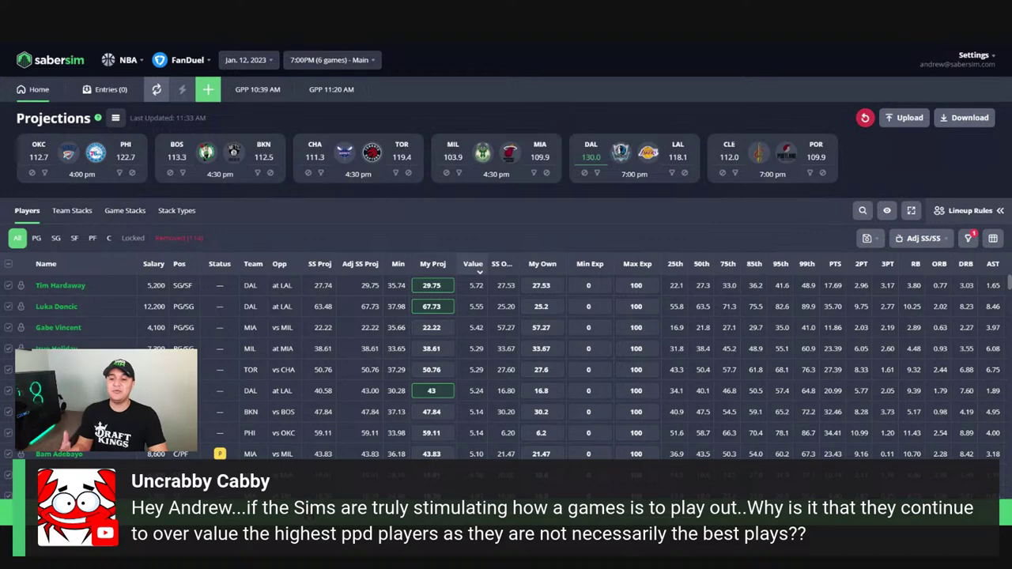
pyautogui.click(866, 118)
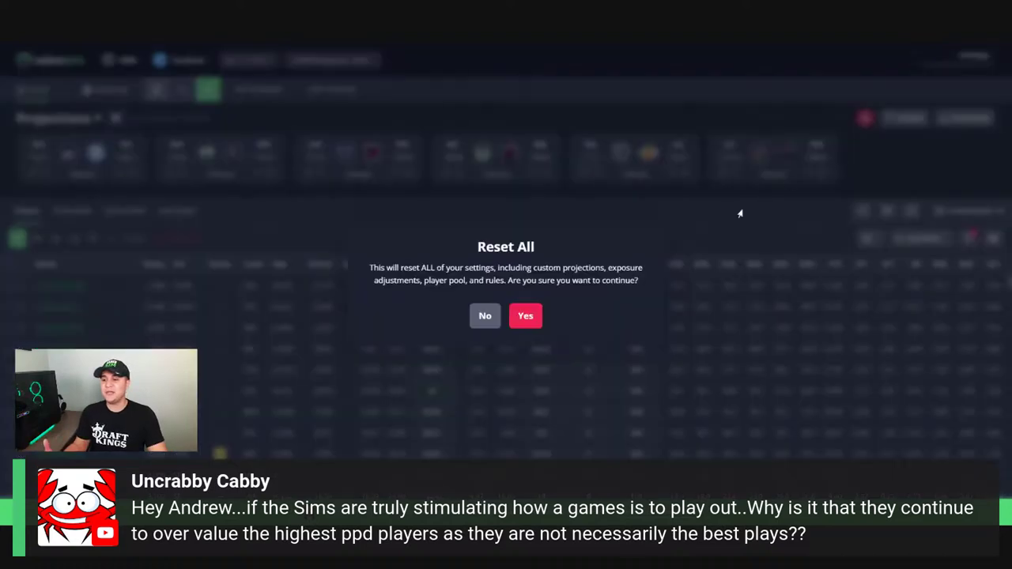
pyautogui.click(525, 316)
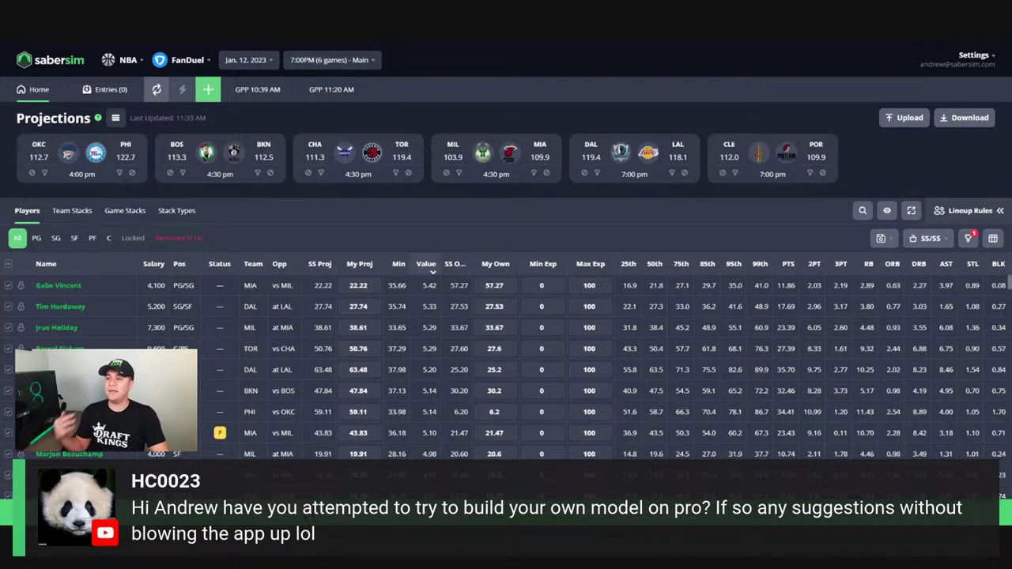
# Review the metrics available for sorting lineups in the GPP 11:20 AM build and keep the current sort.
pyautogui.click(332, 91)
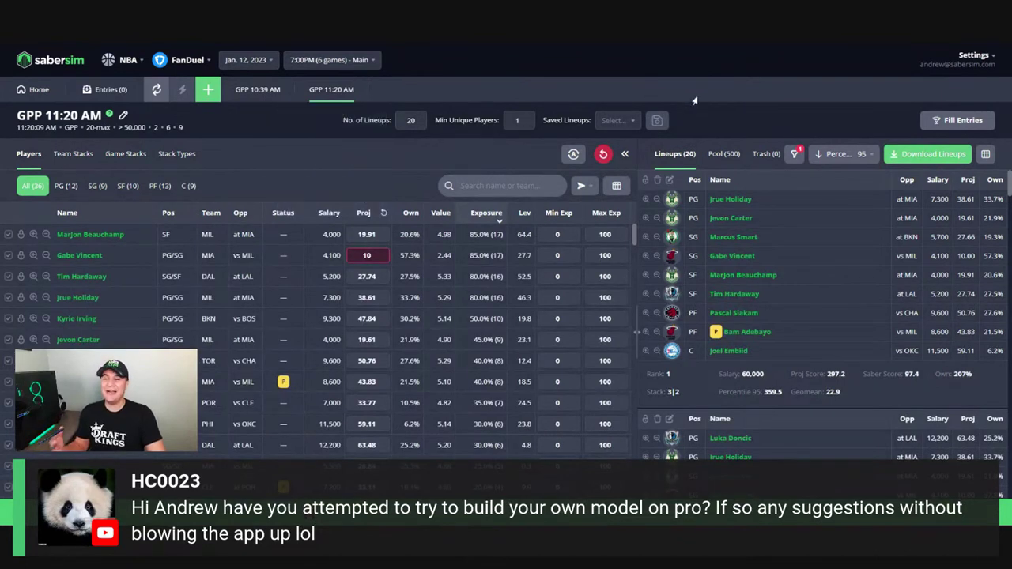
pyautogui.click(840, 157)
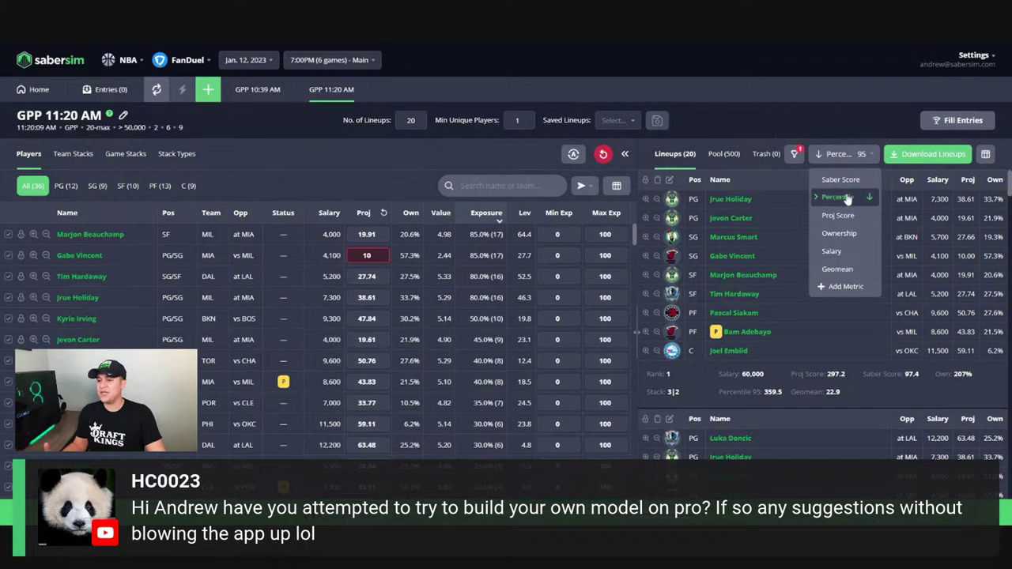
pyautogui.click(857, 111)
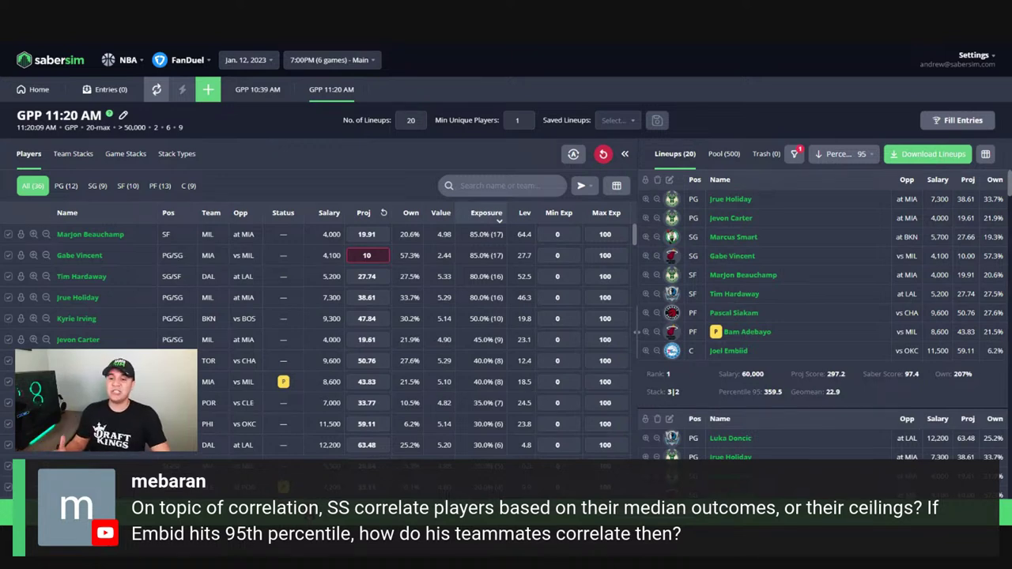
# Turn on manual mode in the new build settings, read the Correlation slider's explanation, and close without building.
pyautogui.click(207, 93)
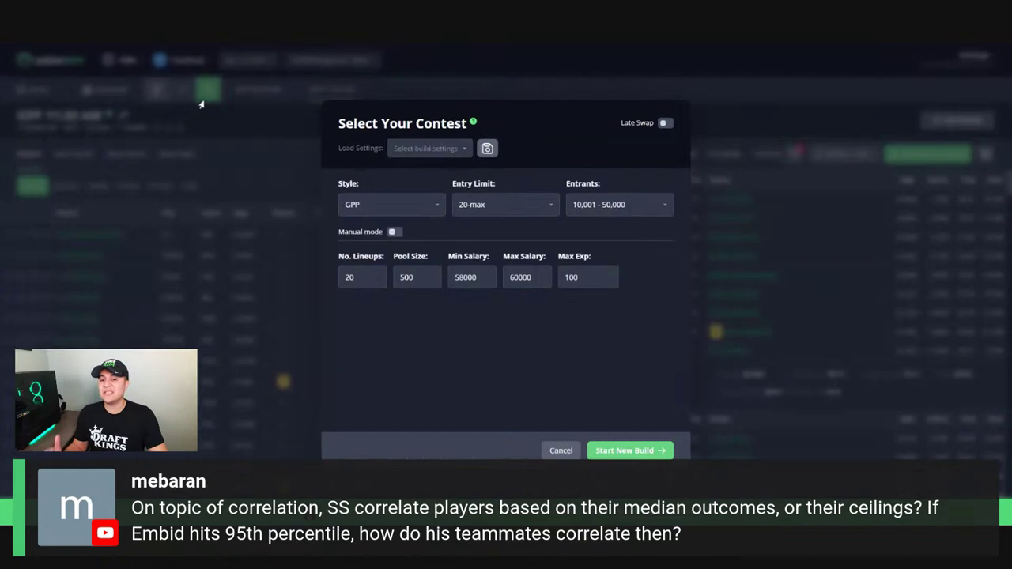
pyautogui.click(394, 233)
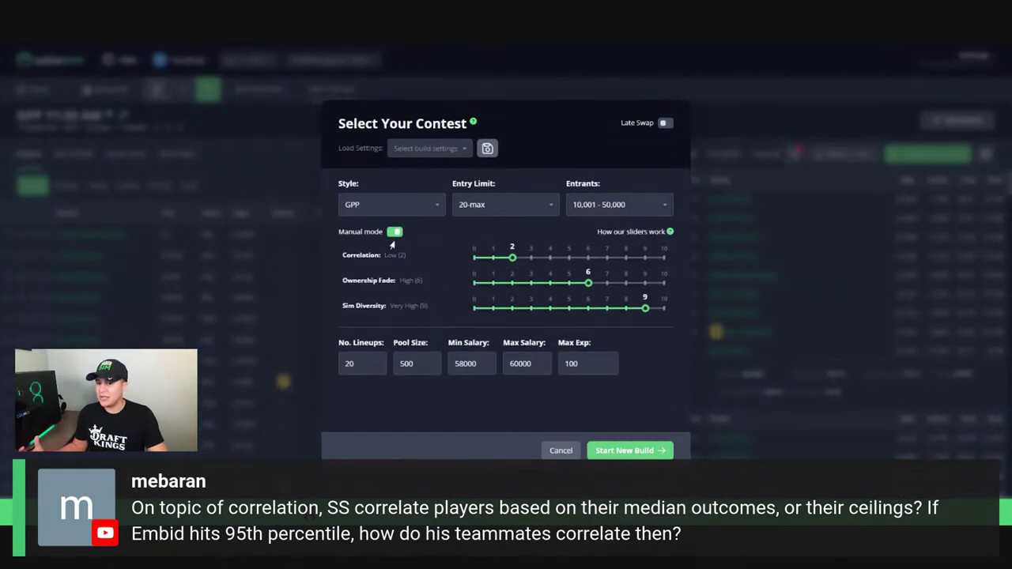
pyautogui.moveTo(378, 262)
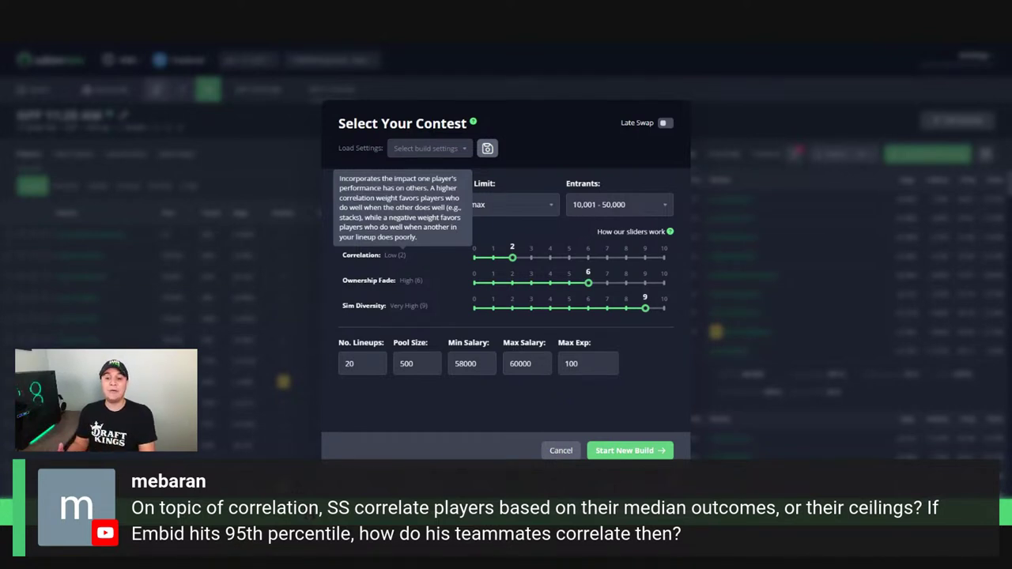
pyautogui.click(293, 176)
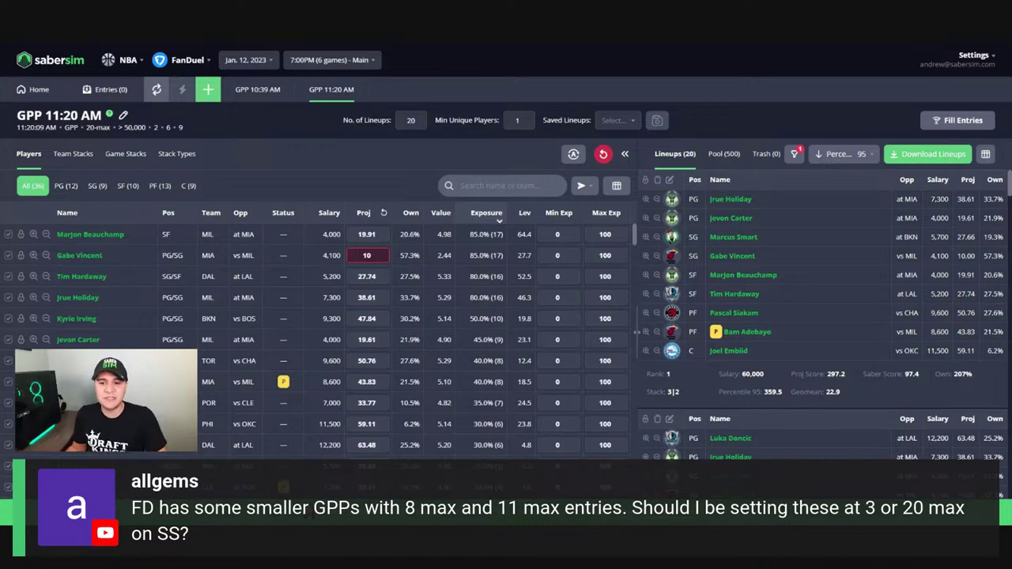
# Compare the slider presets for 3-max and 20-max entry limits in the new build settings, and close without building.
pyautogui.click(208, 90)
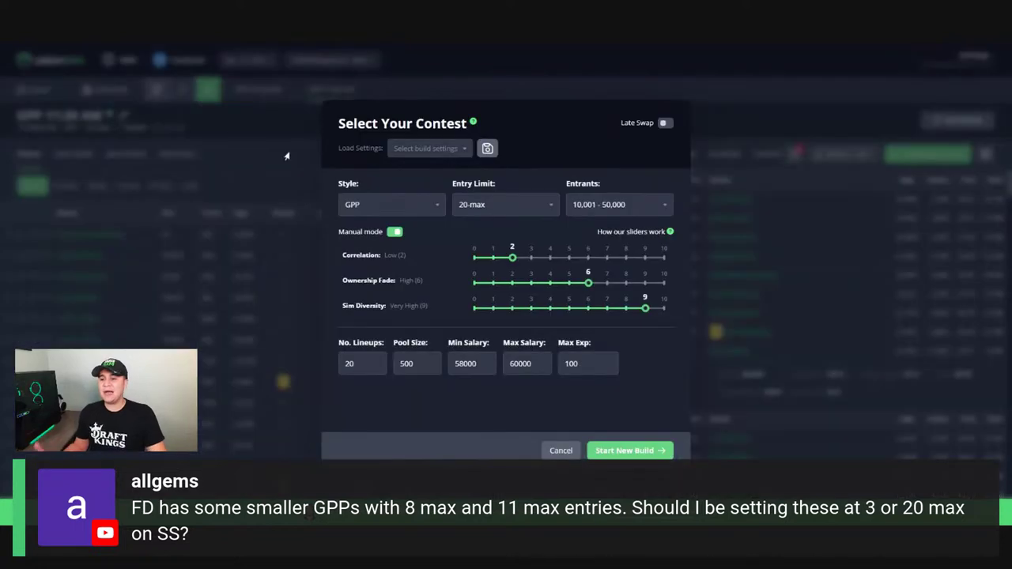
pyautogui.click(485, 215)
pyautogui.click(490, 253)
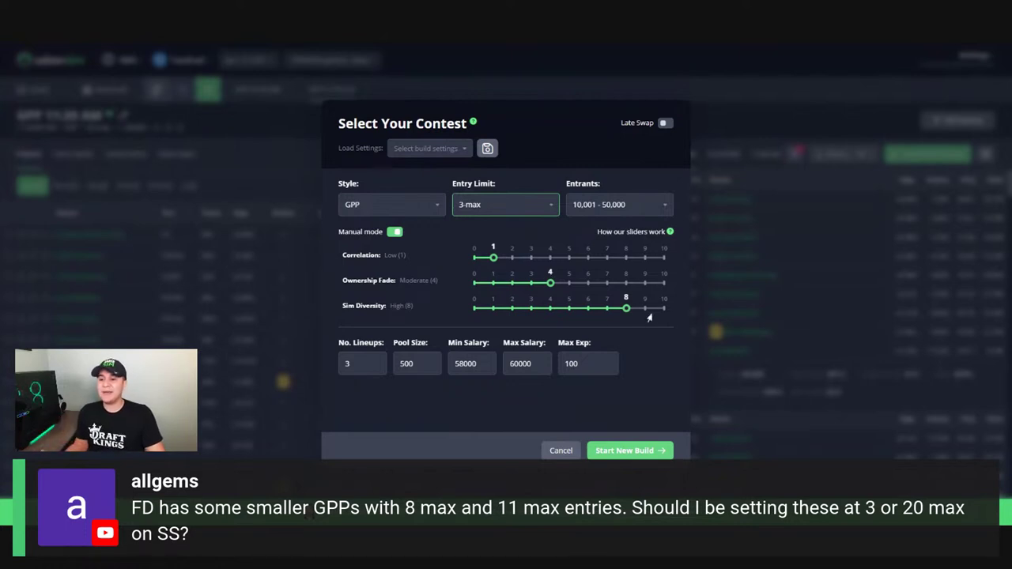
pyautogui.click(572, 204)
pyautogui.click(522, 205)
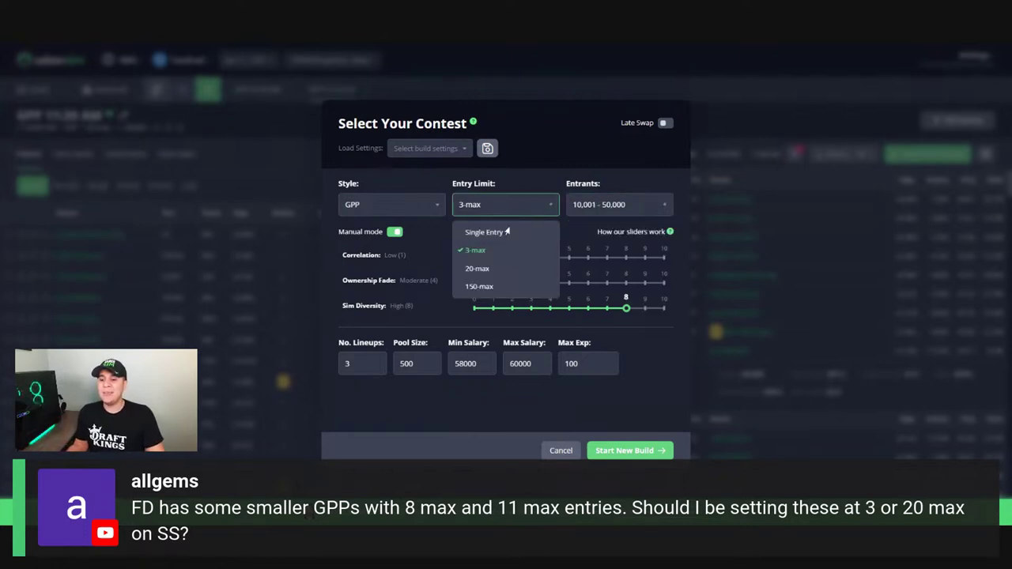
pyautogui.click(498, 277)
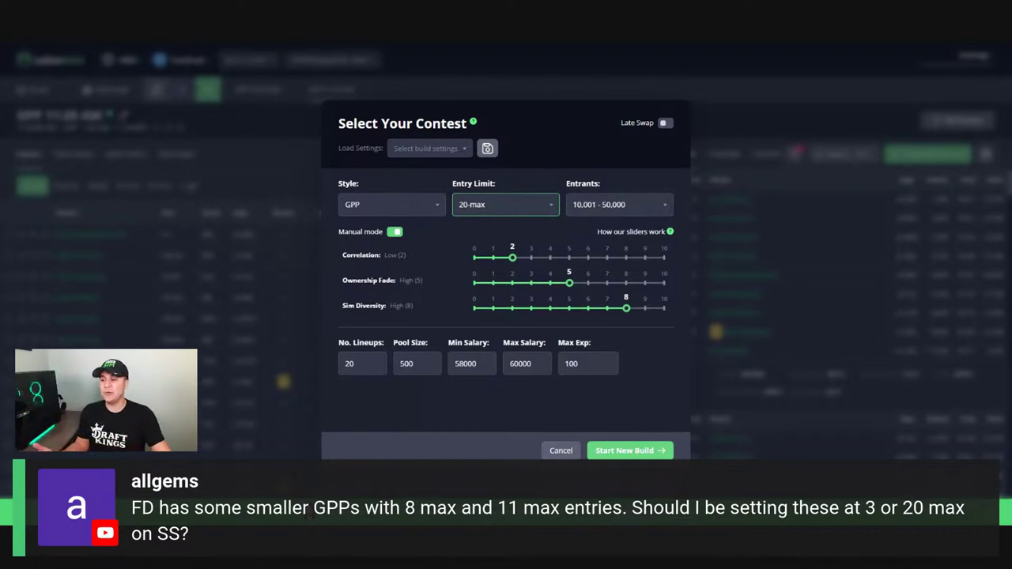
pyautogui.click(720, 271)
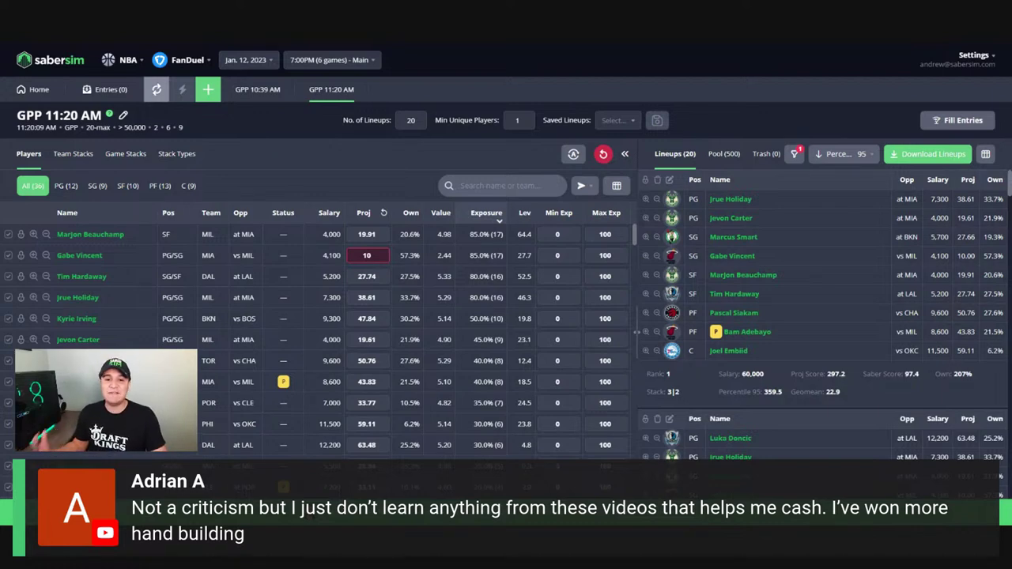
pyautogui.click(55, 90)
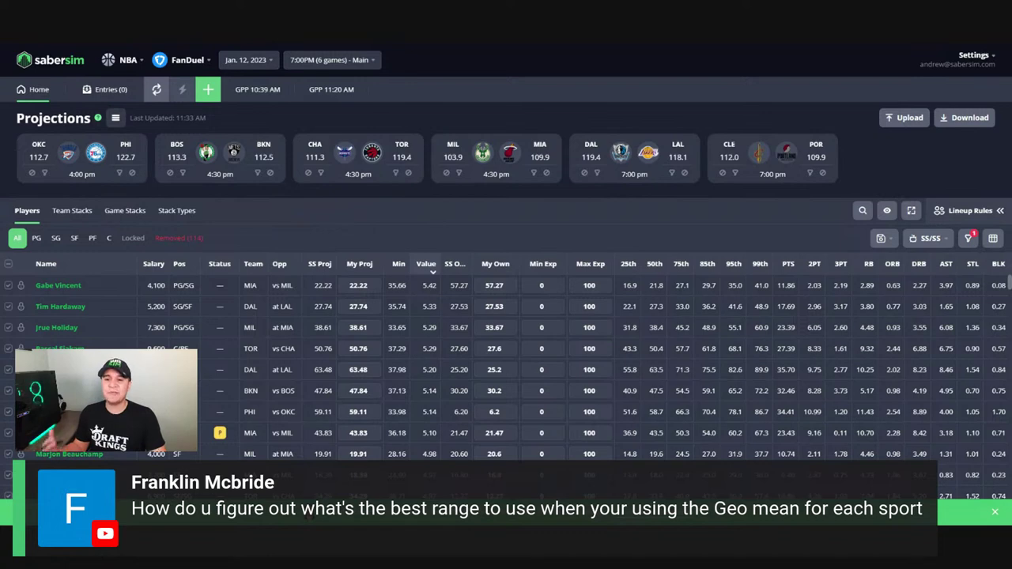
pyautogui.click(340, 92)
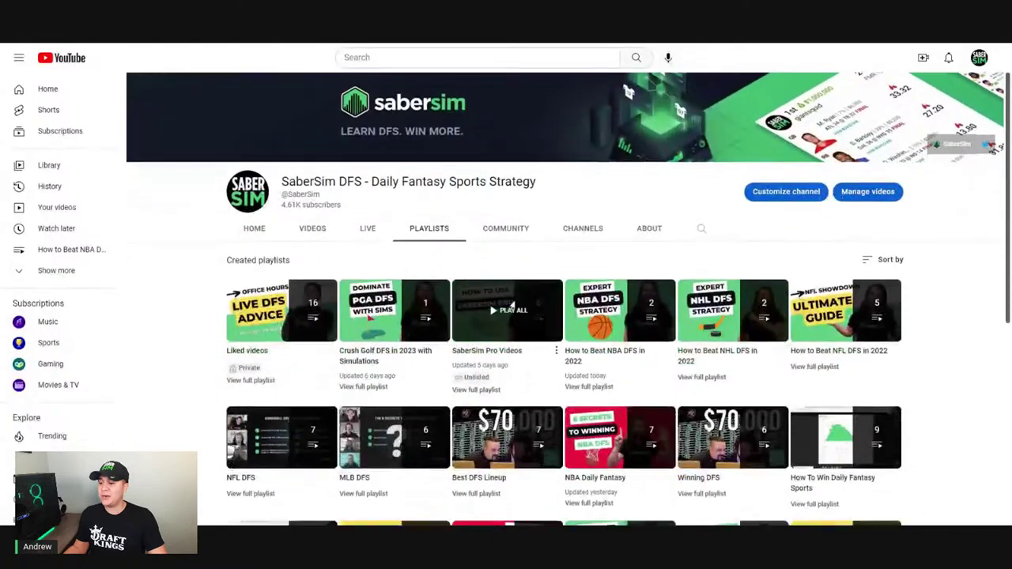
# On SaberSim's YouTube channel, open the full How to Beat NFL DFS in 2022 playlist and dismiss the playing video.
pyautogui.click(821, 334)
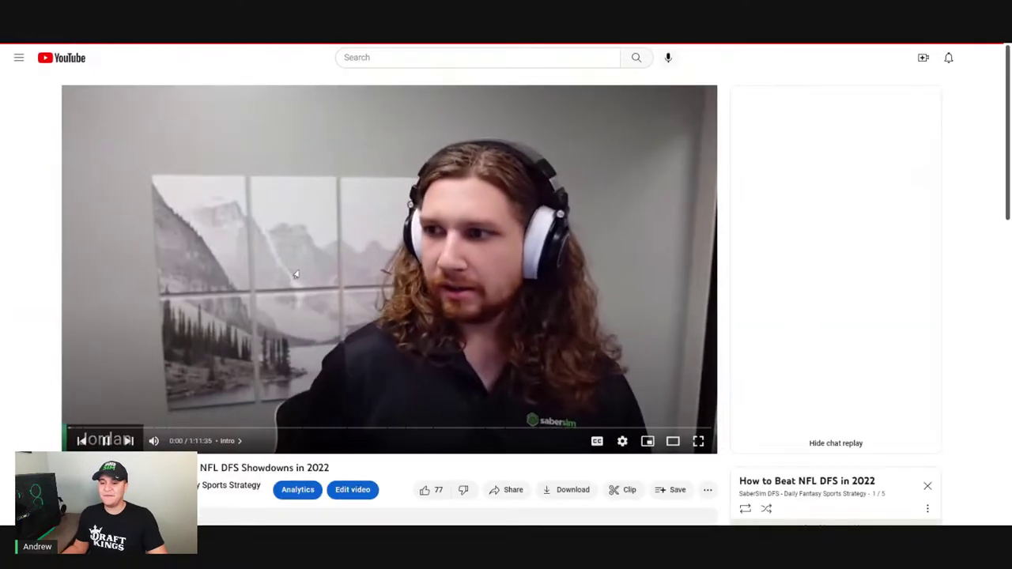
pyautogui.hotkey('alt', 'Left')
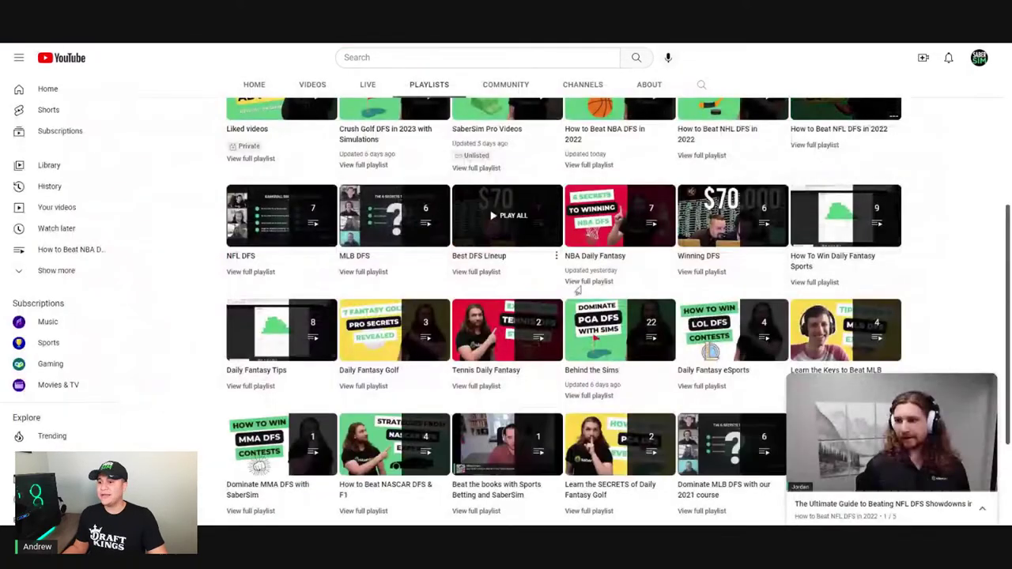
pyautogui.click(987, 385)
pyautogui.scroll(2, 829, 249)
pyautogui.click(829, 251)
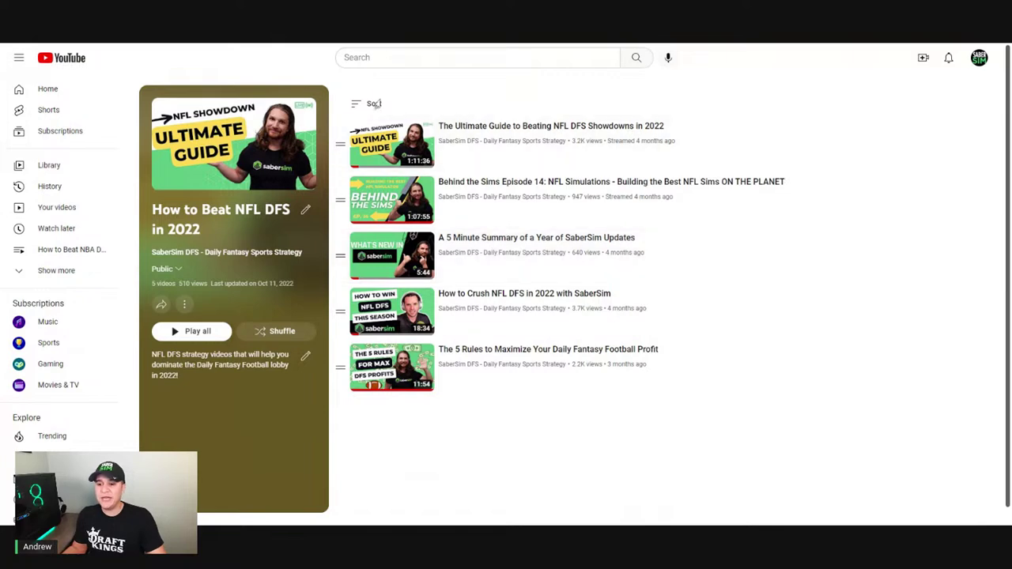
# Go back to the channel's playlists and search the SaberSim channel for "milly".
pyautogui.click(14, 47)
pyautogui.click(702, 87)
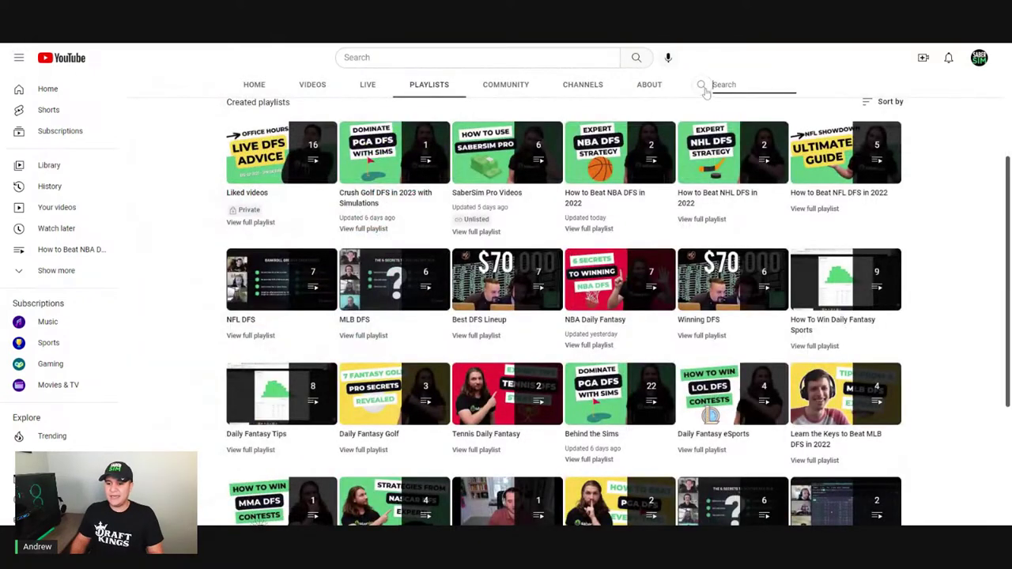
pyautogui.write('milly')
pyautogui.press('Return')
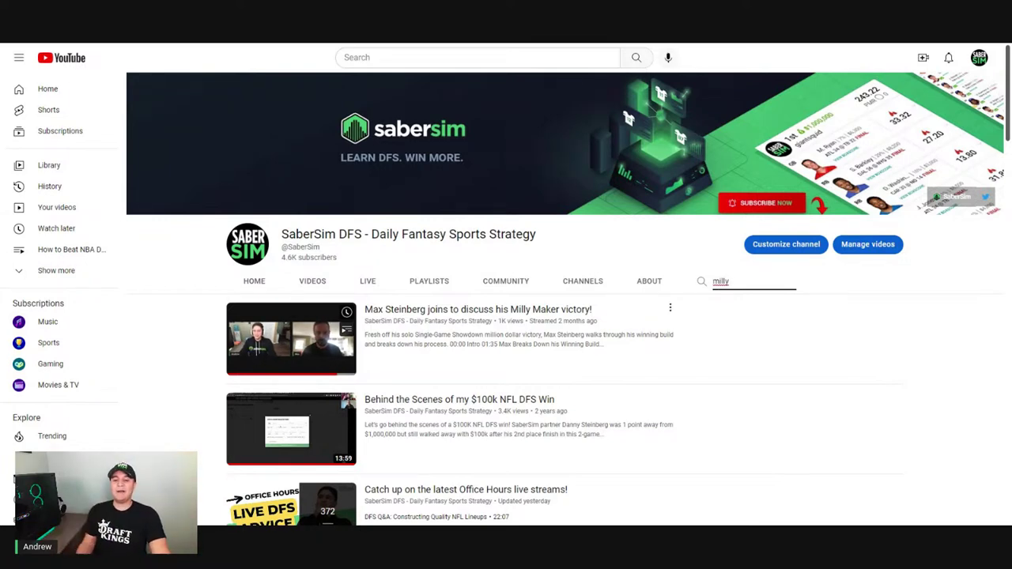
pyautogui.click(826, 338)
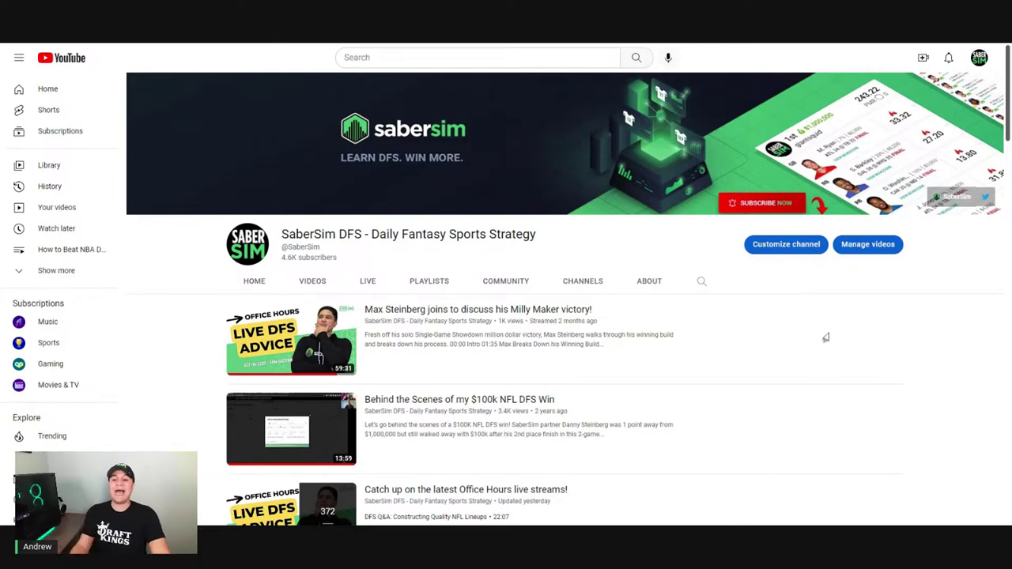